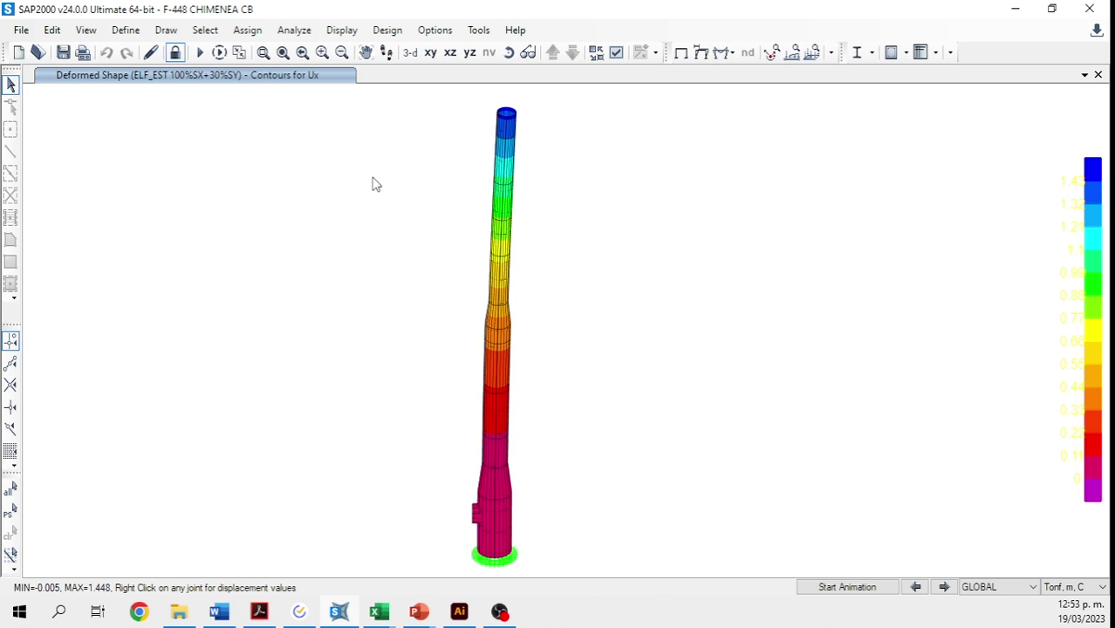
- Check section 3.7.6 of the MDOC 2015 seismic manual in Acrobat for the permitted analysis methods, against the chimney model in SAP2000
left_click(259, 611)
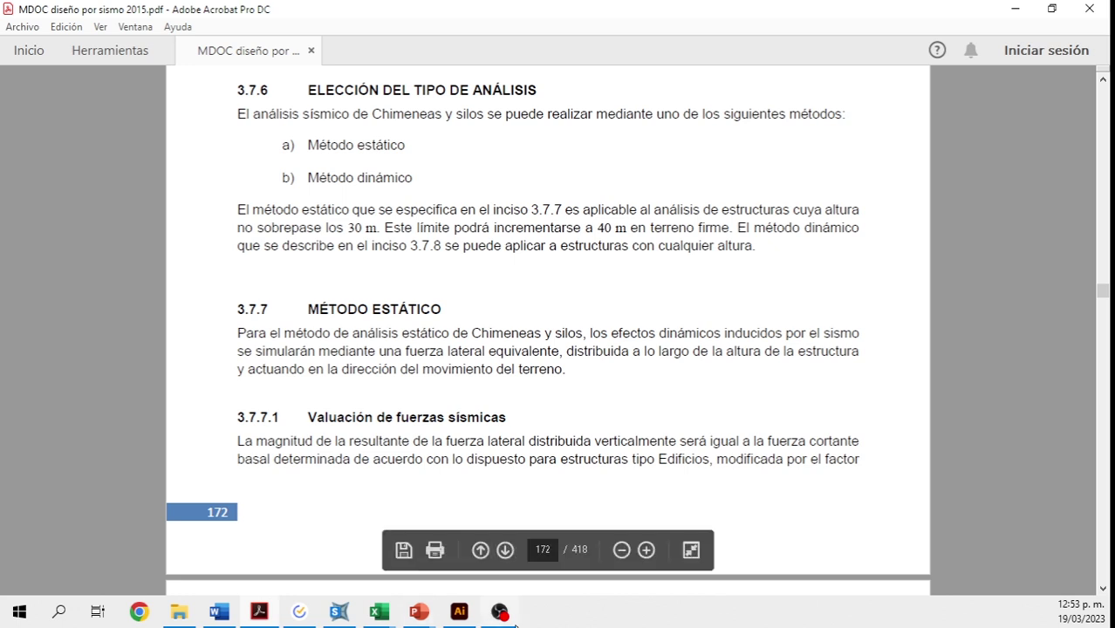
left_click(339, 611)
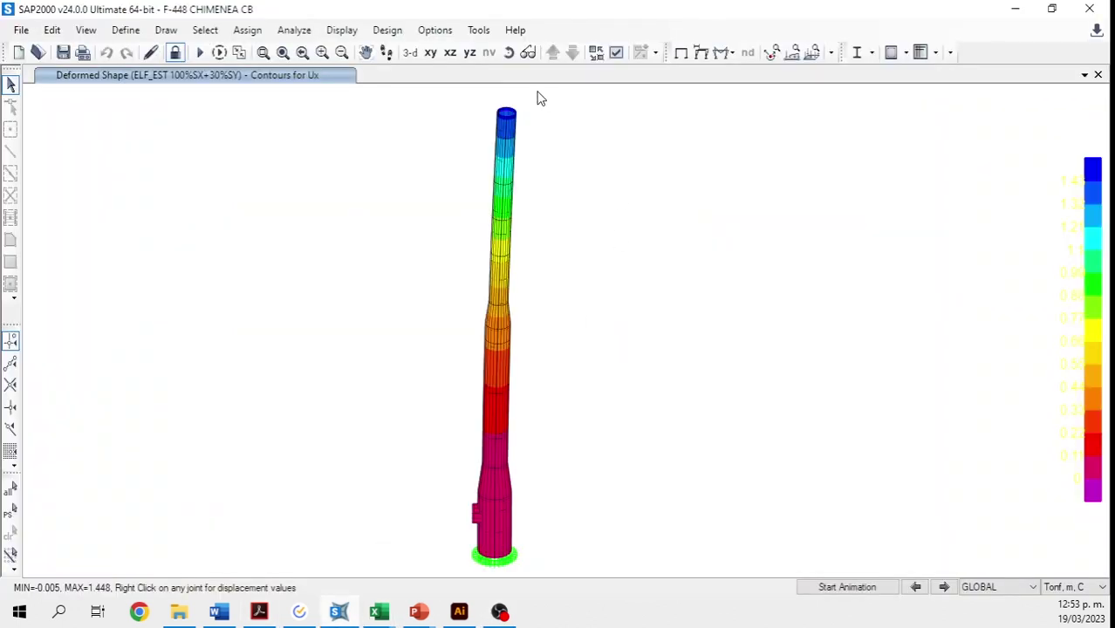
left_click(258, 611)
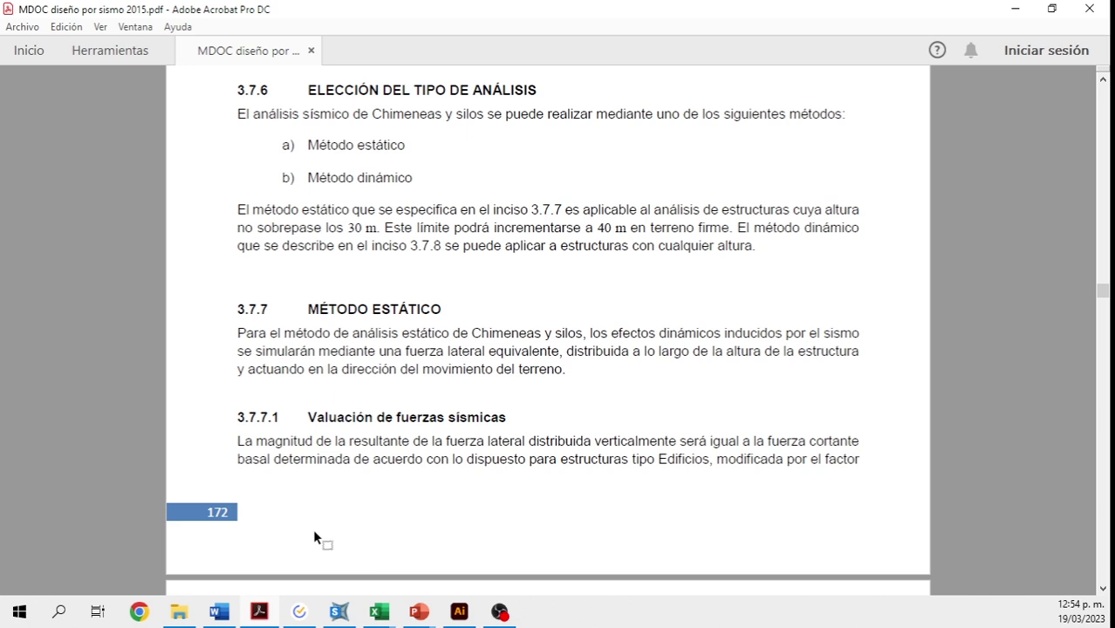
left_click(339, 611)
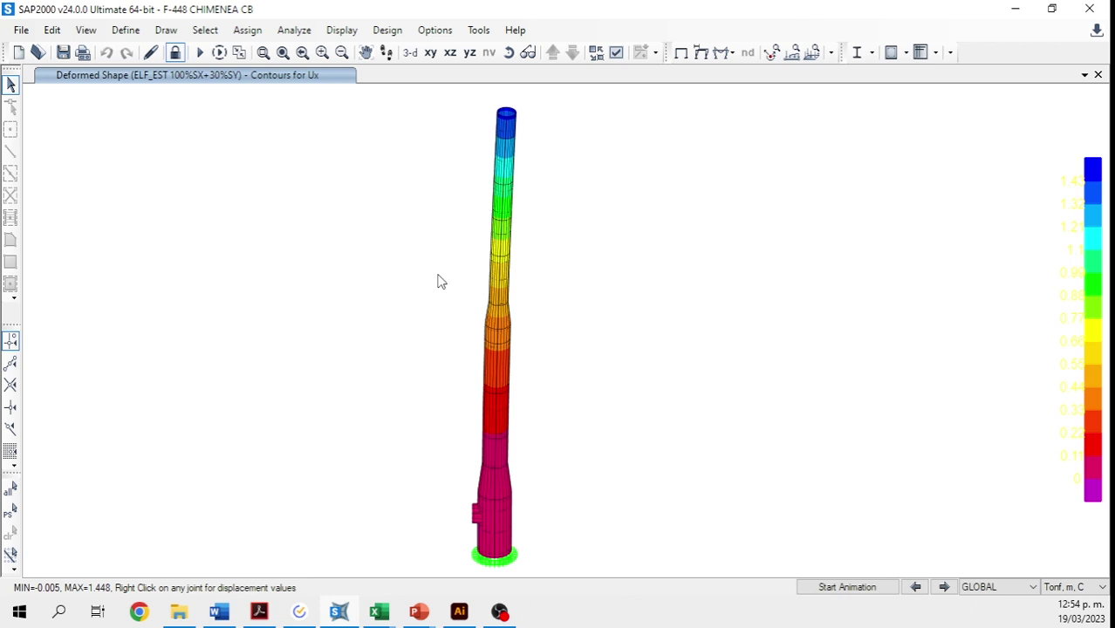
- Read through the static and dynamic method sections of the seismic manual in Acrobat, up to the base shear review in 3.7.8.1
left_click(259, 612)
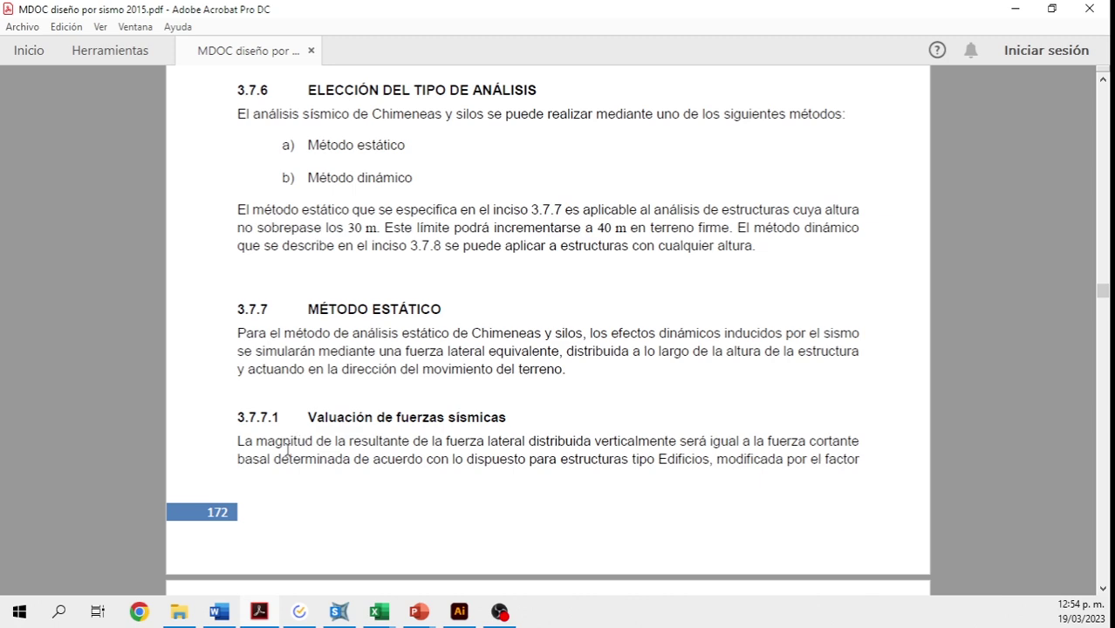
scroll(346, 379, "down", 20)
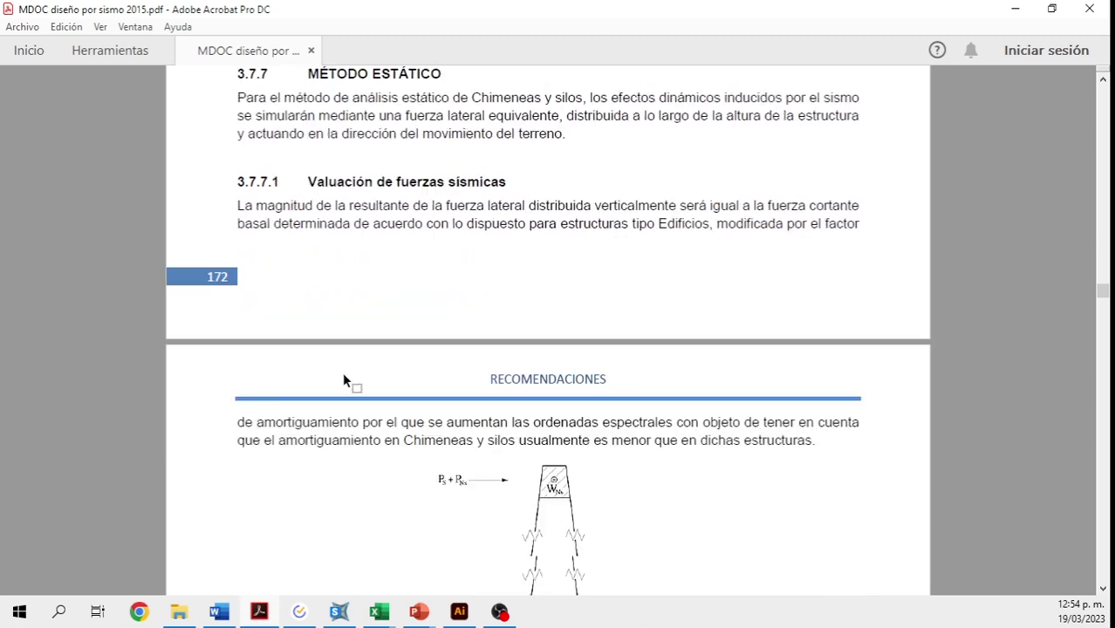
scroll(346, 379, "down", 20)
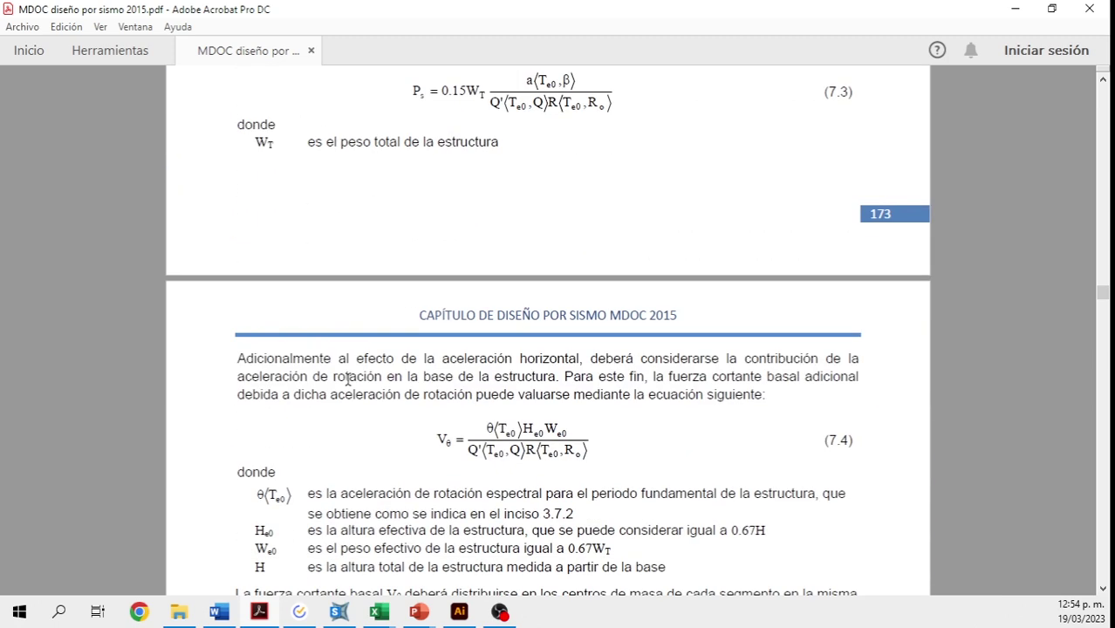
scroll(347, 385, "down", 20)
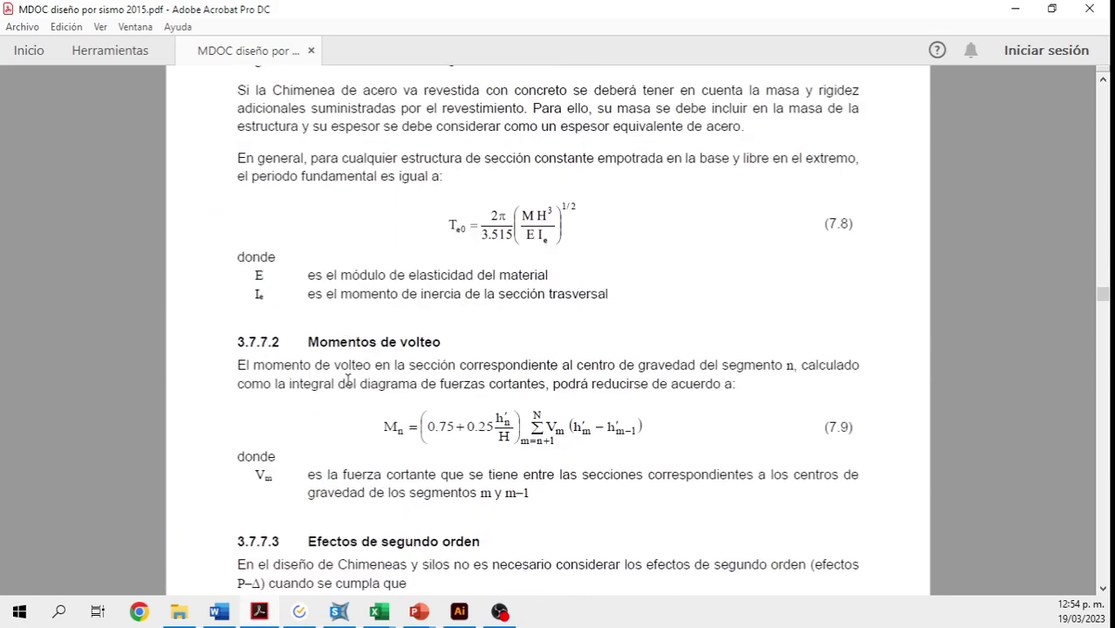
scroll(347, 385, "down", 15)
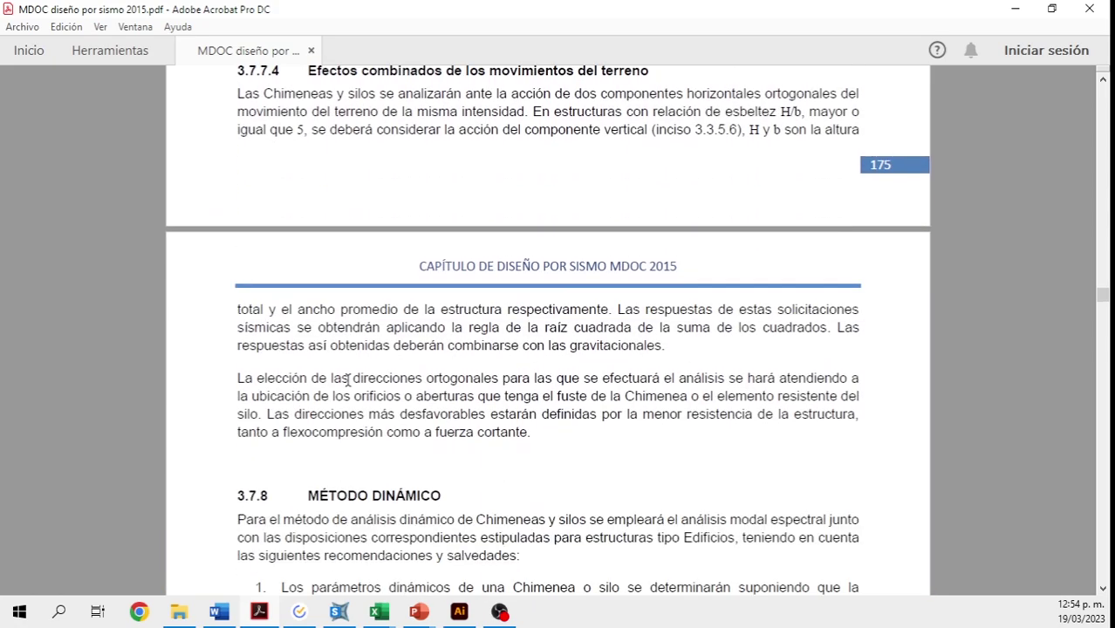
scroll(347, 384, "down", 15)
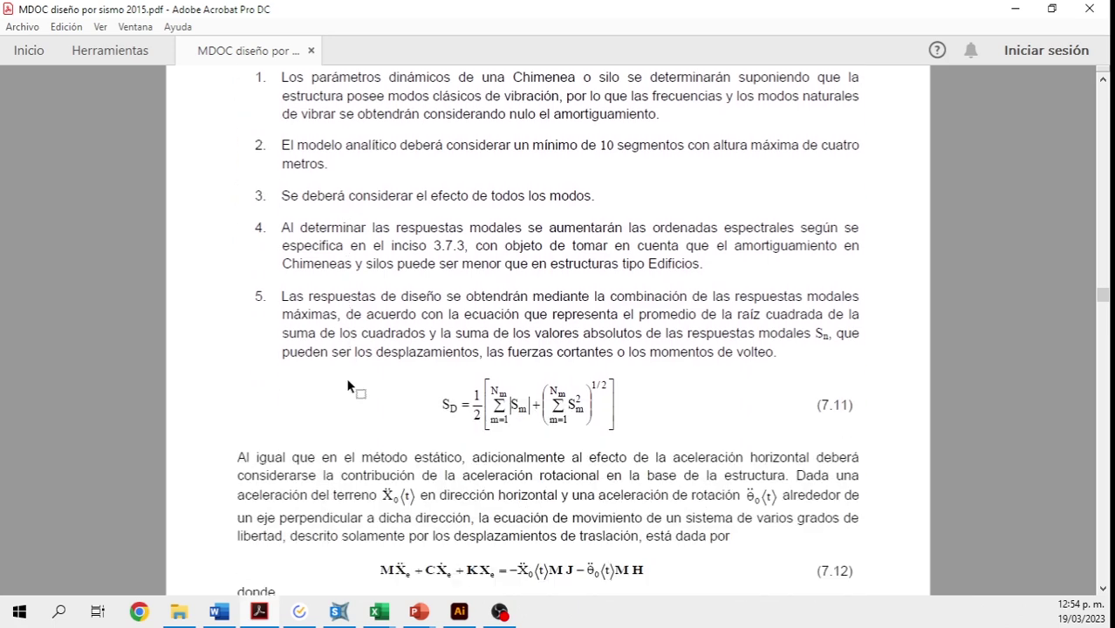
scroll(347, 385, "down", 10)
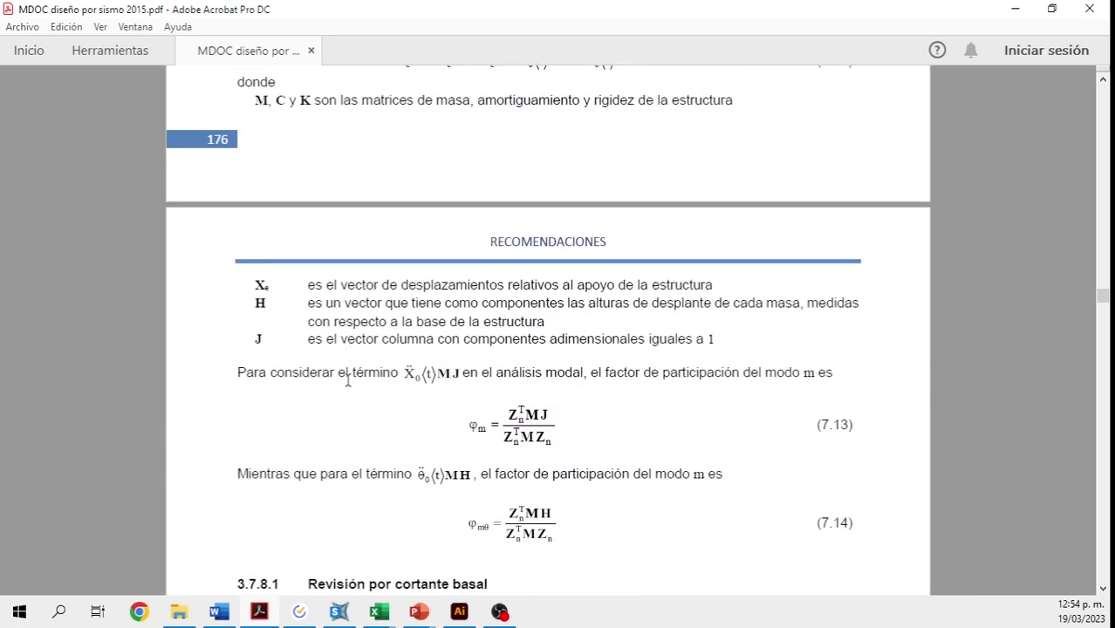
scroll(347, 381, "down", 2)
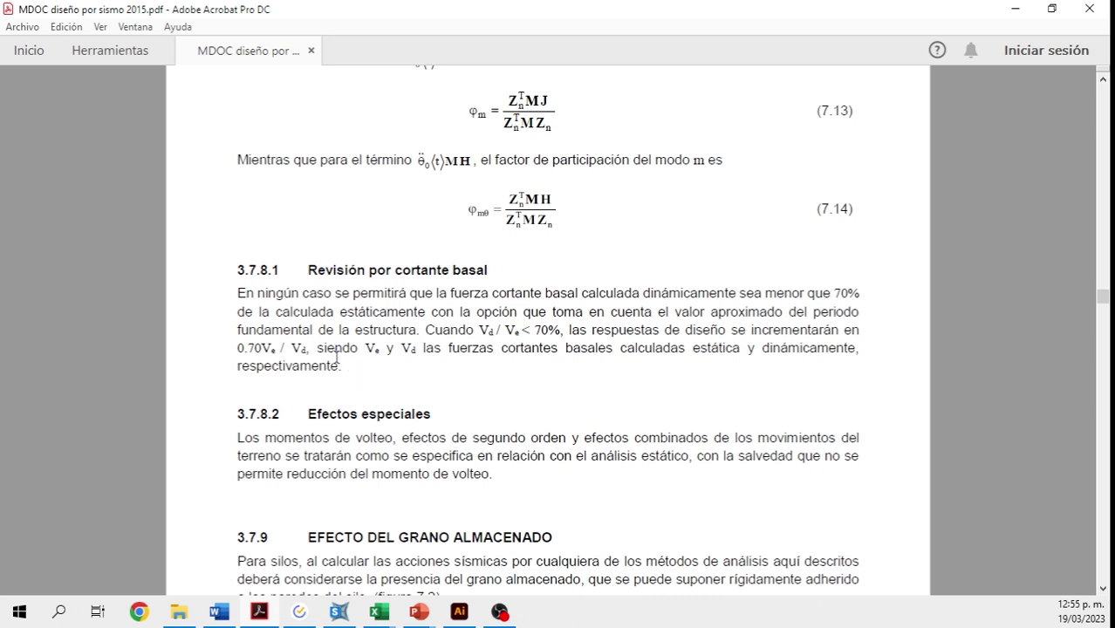
- Switch to SAP2000 and inspect the definition of the E-ELF response spectrum function, closing its dialogs without changes
left_click(338, 612)
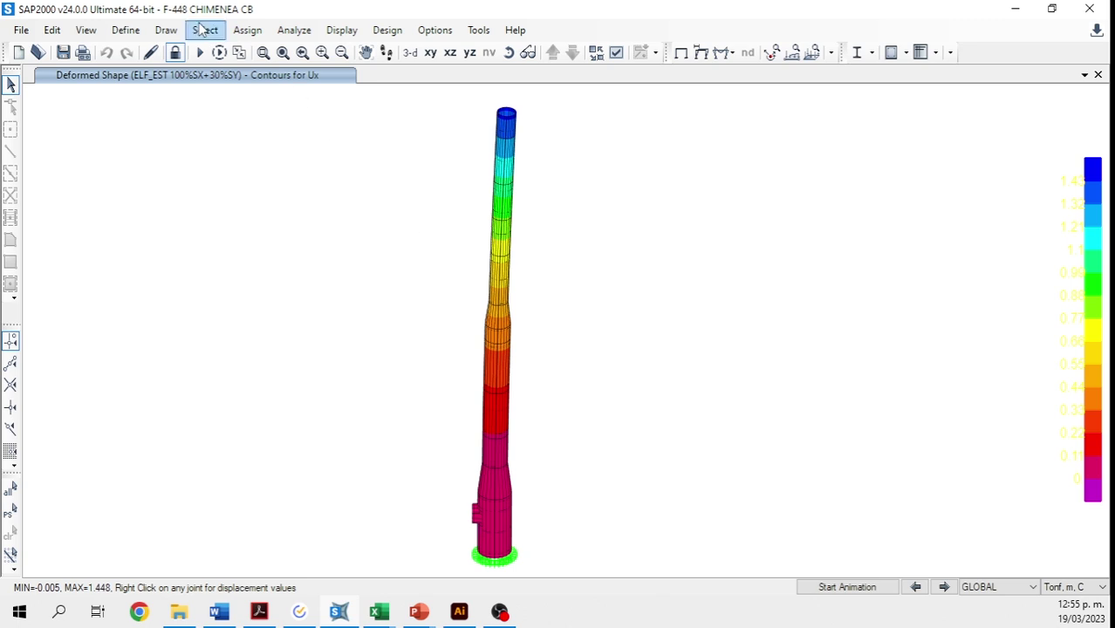
left_click(125, 30)
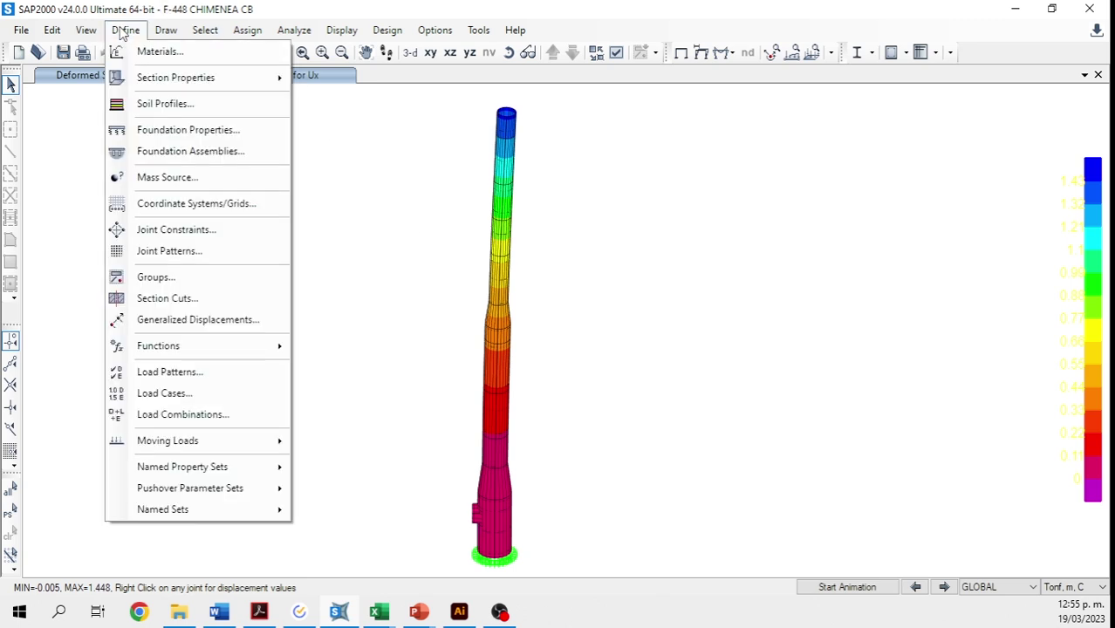
mouse_move(242, 352)
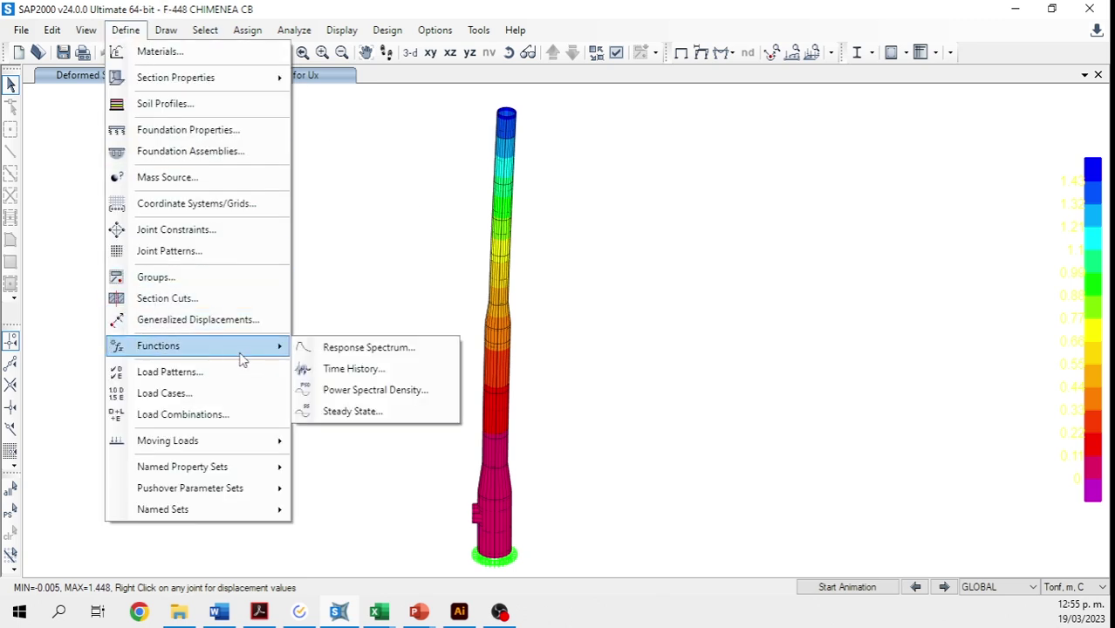
left_click(350, 355)
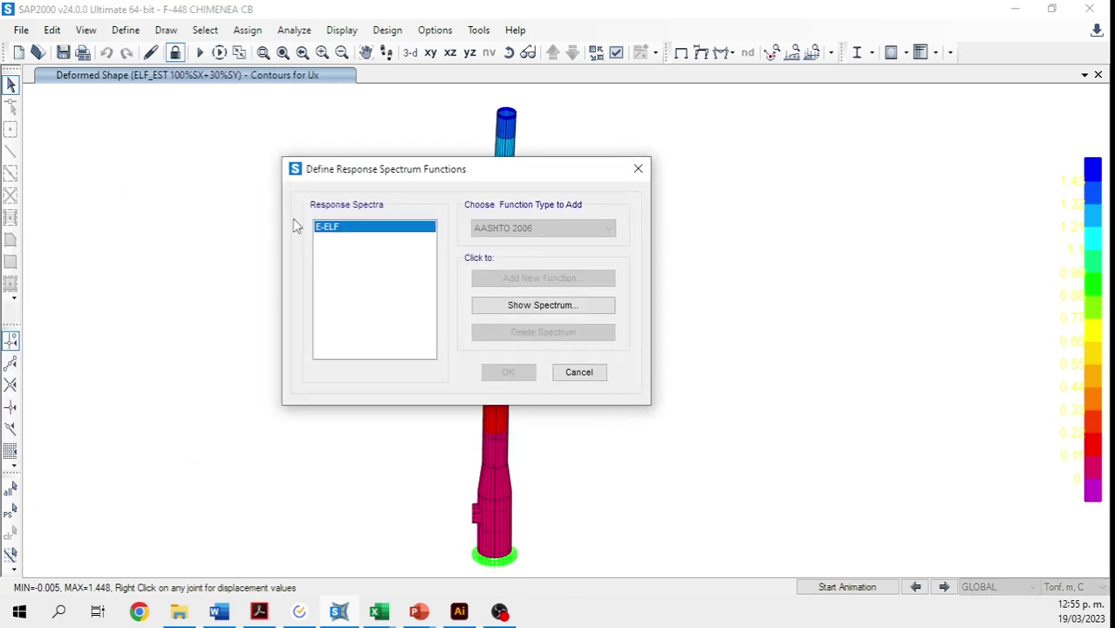
left_click(519, 310)
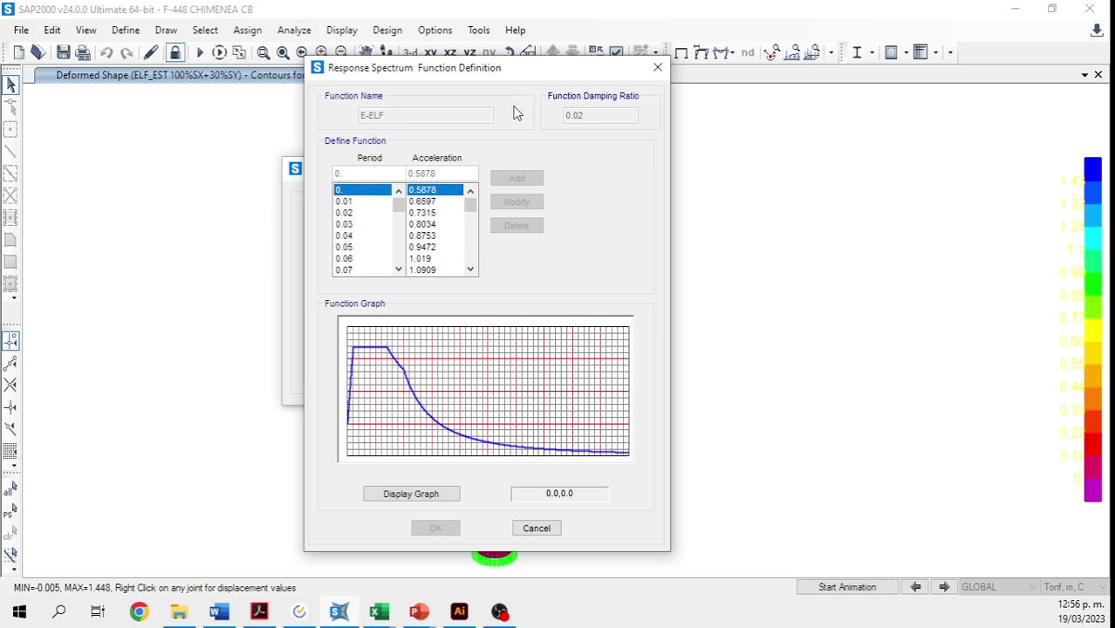
left_click(657, 67)
left_click(638, 167)
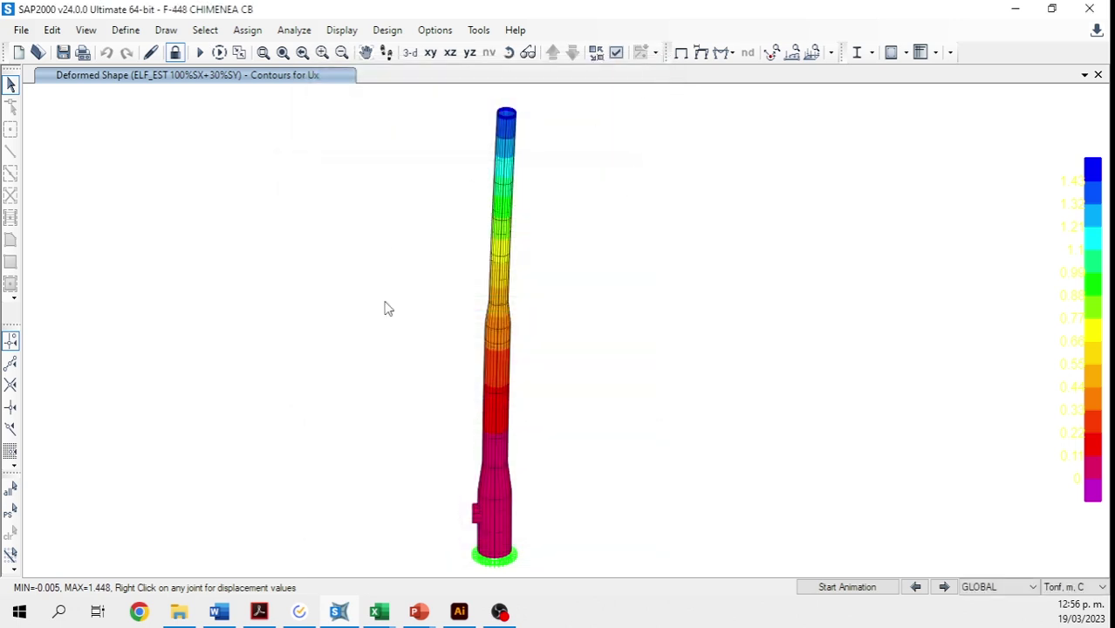
- Review the base shear criterion in section 3.7.8.1 of the seismic manual in Acrobat, including the 0.70Ve/Vd scaling rule
left_click(379, 613)
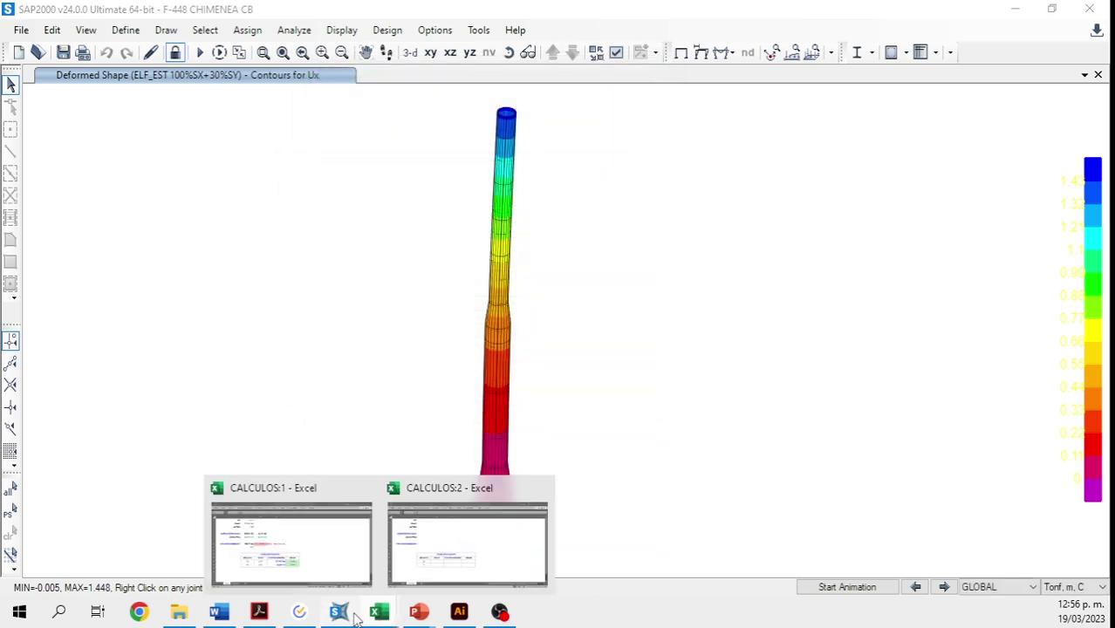
left_click(258, 611)
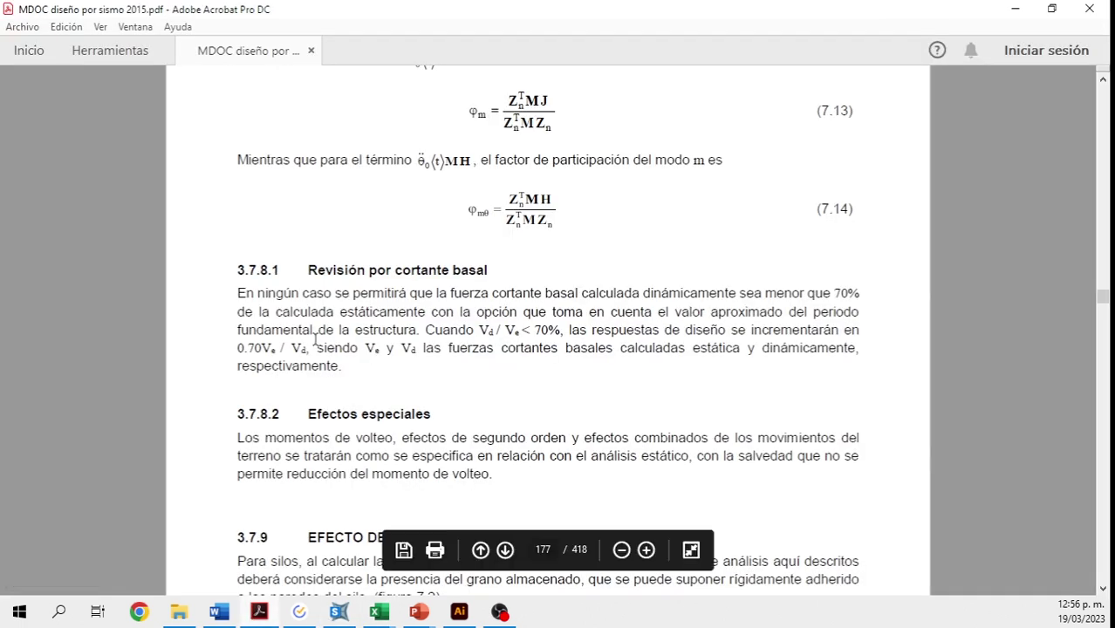
left_click_drag(270, 347, 275, 349)
left_click(444, 406)
- Switch to SAP2000 and display the Modal Periods And Frequencies table from the modal information results
left_click(340, 611)
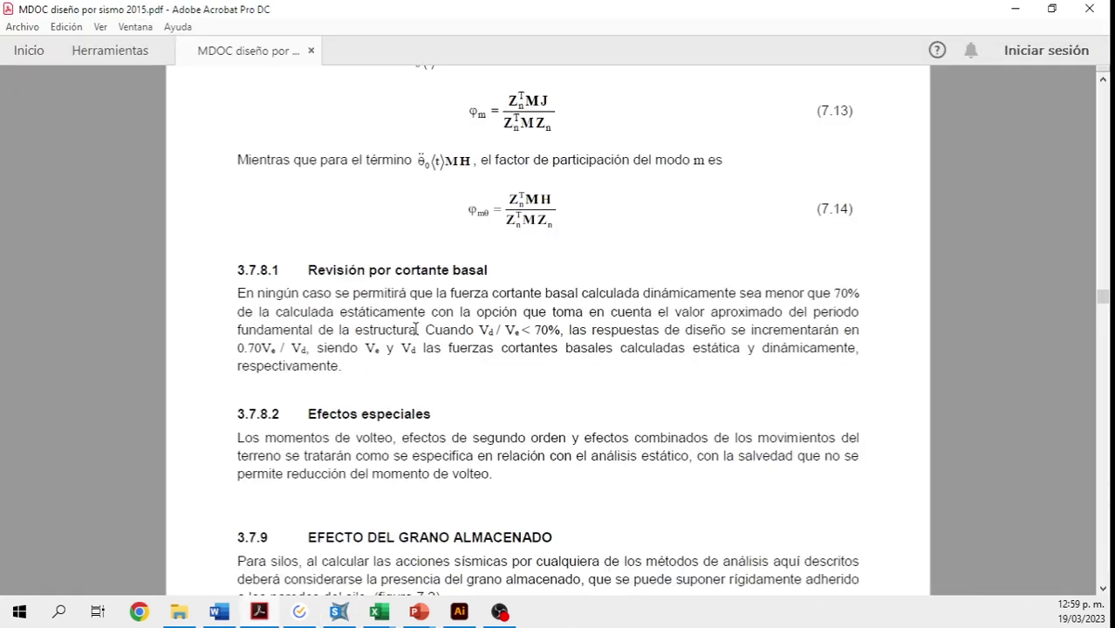
left_click(342, 614)
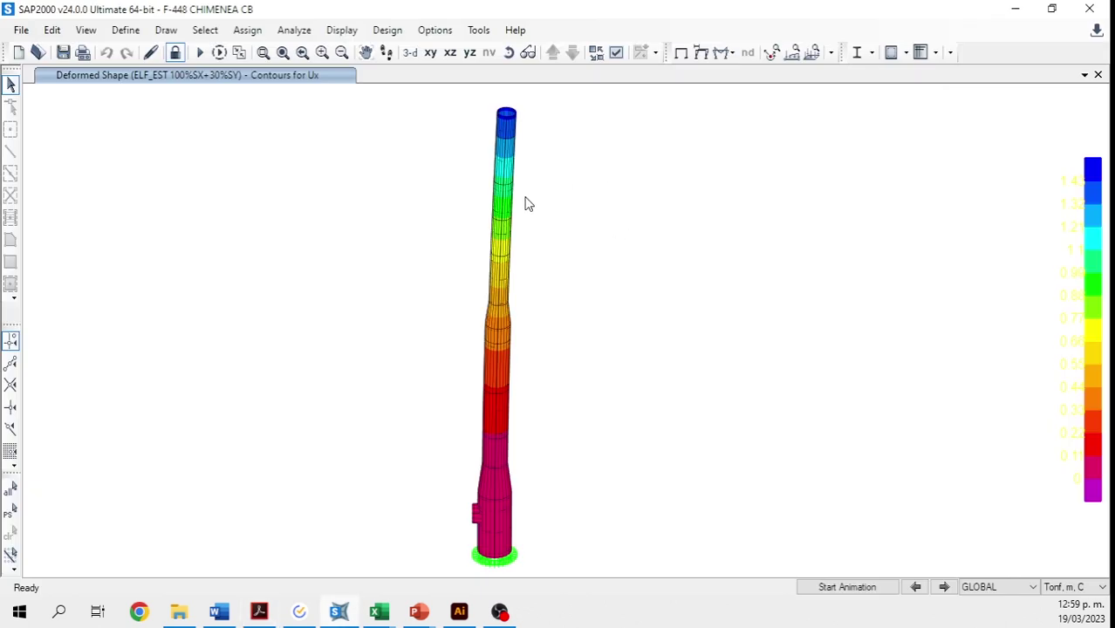
left_click(342, 31)
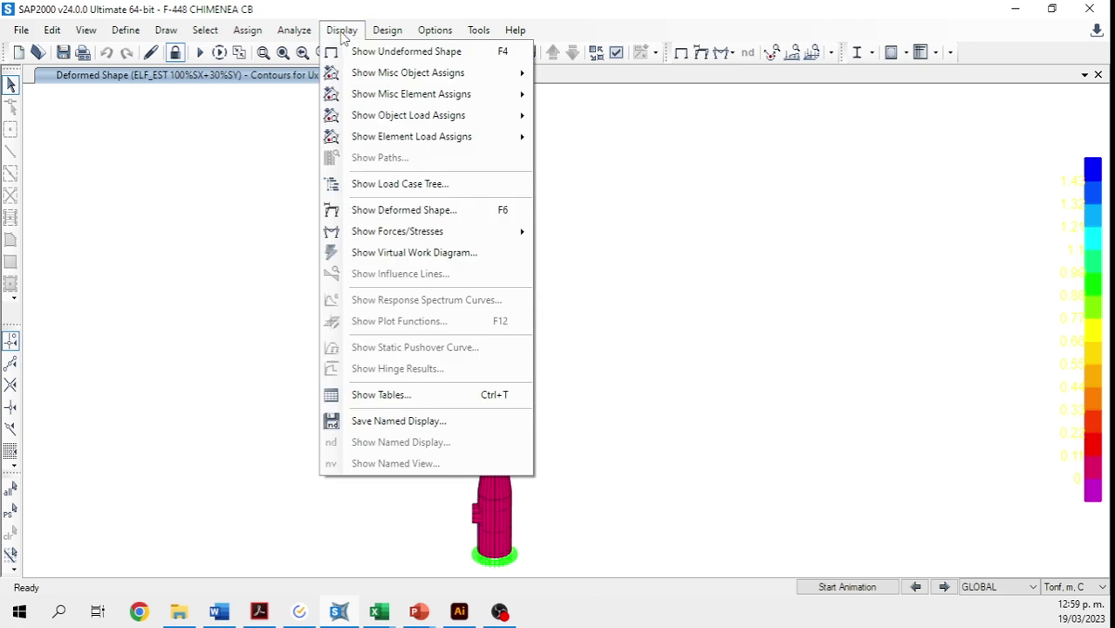
left_click(412, 396)
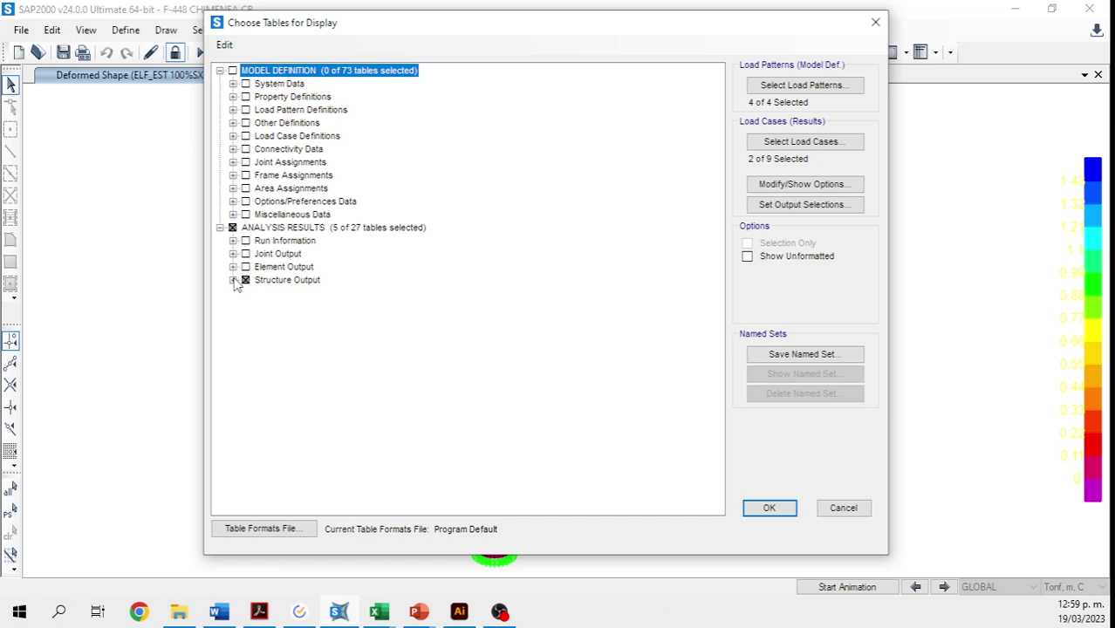
left_click(233, 280)
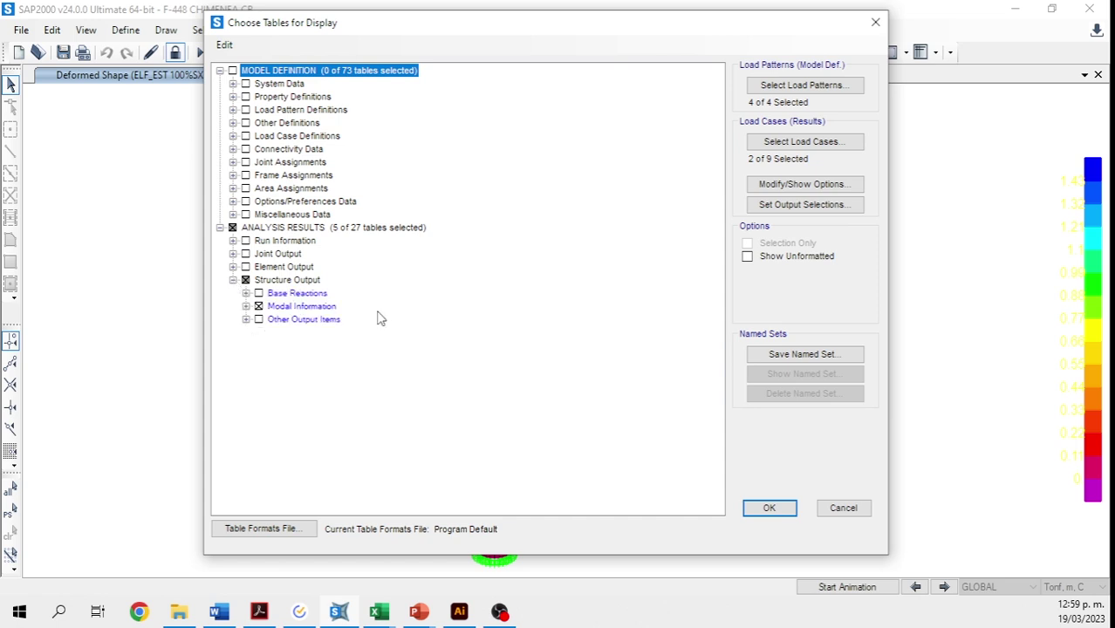
left_click(769, 510)
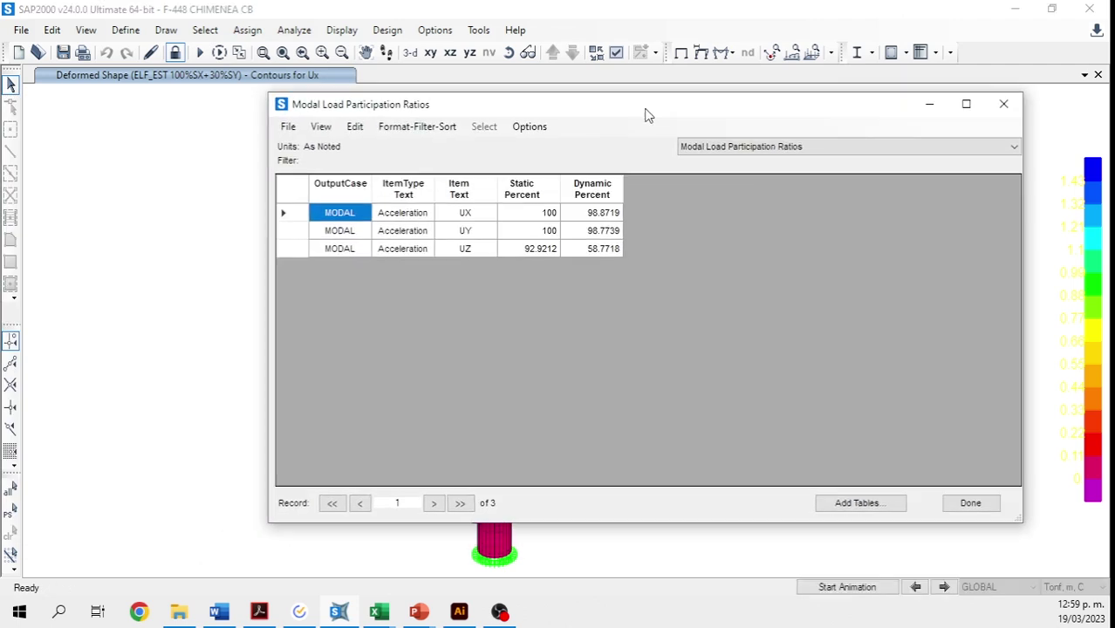
left_click_drag(648, 106, 478, 70)
left_click(600, 108)
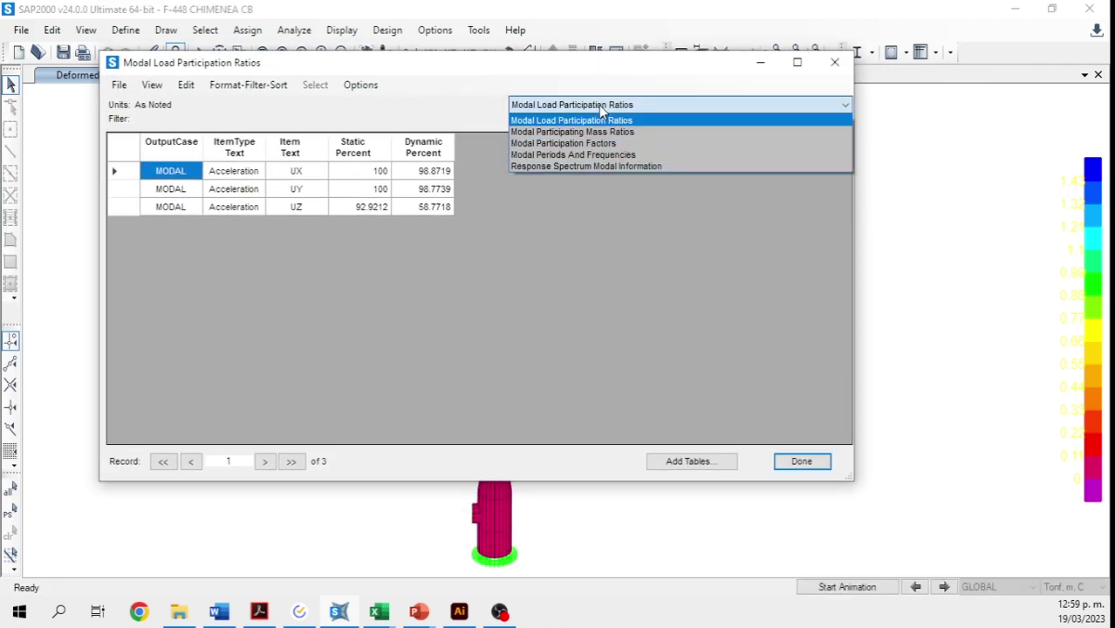
left_click(581, 156)
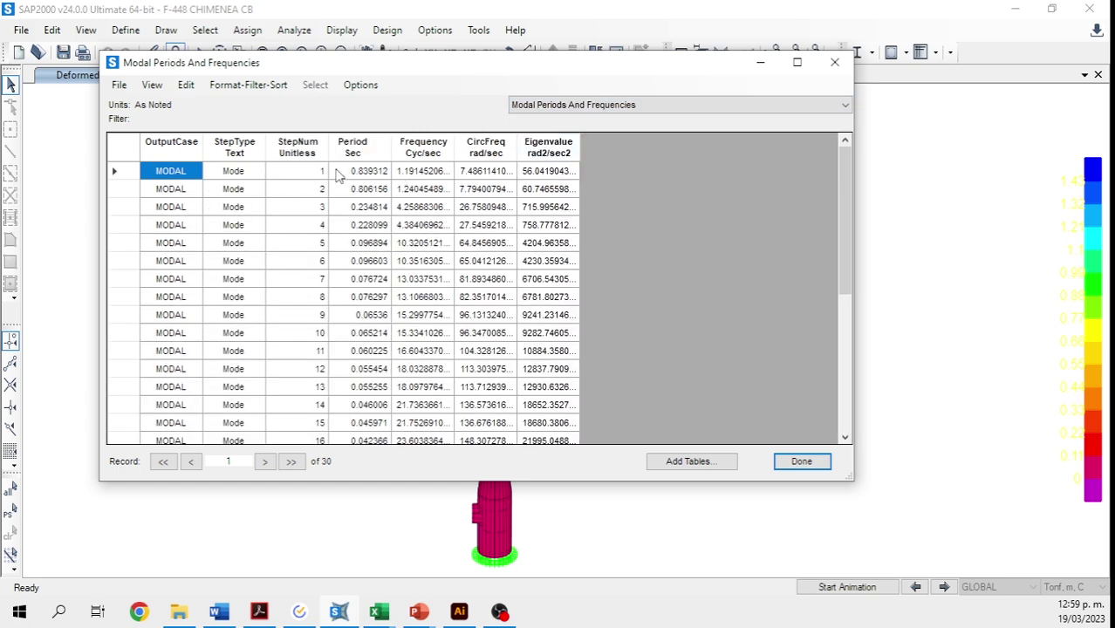
- Copy the mode 1 period into the Te cell B1 of the REVISIÓN sheet in Excel, then return to SAP2000 and close the results table
left_click(368, 177)
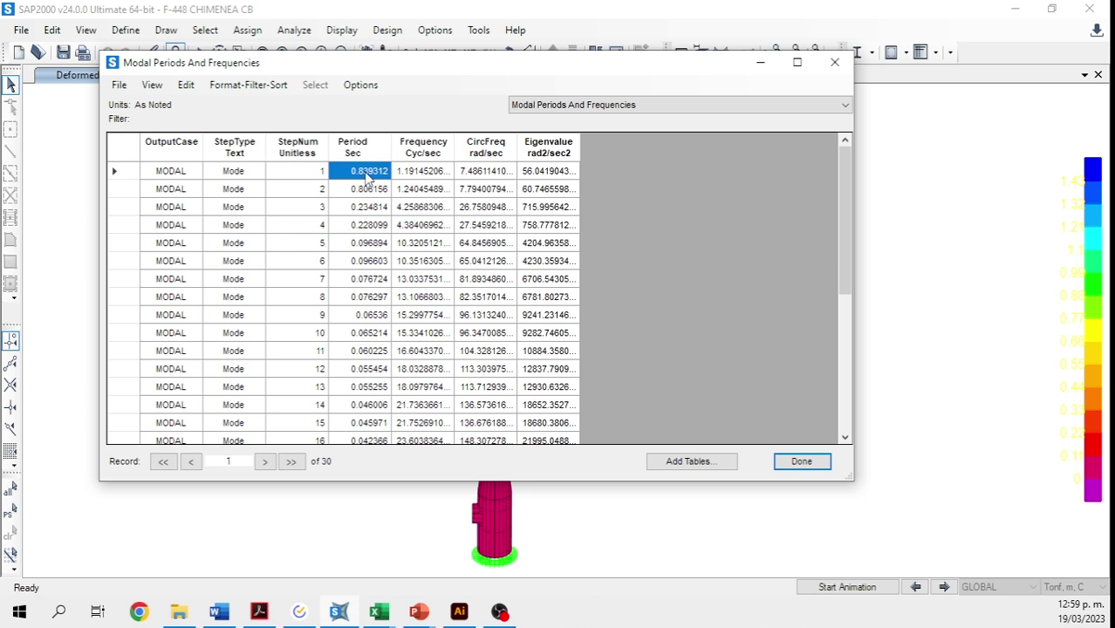
key("alt+Tab")
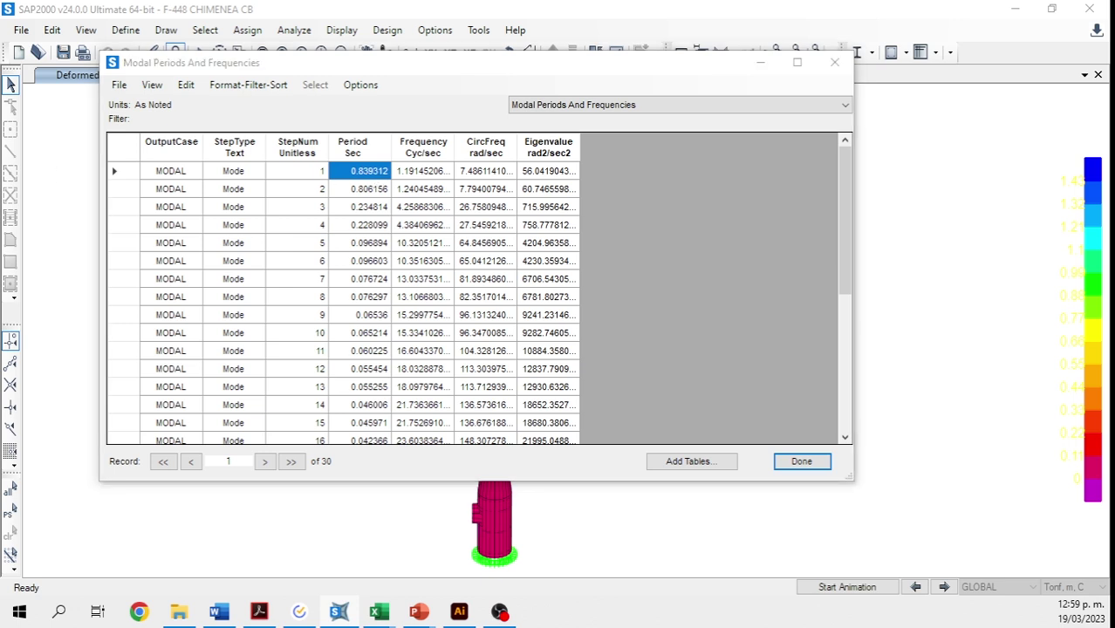
left_click(368, 178)
mouse_move(390, 614)
left_click(454, 558)
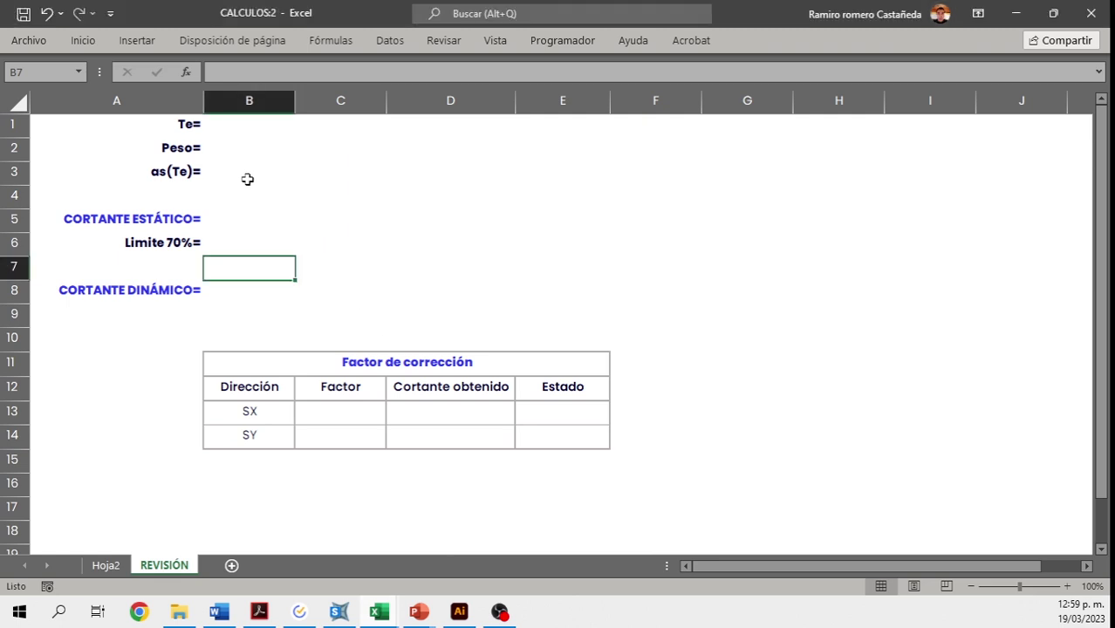
left_click(236, 148)
right_click(219, 123)
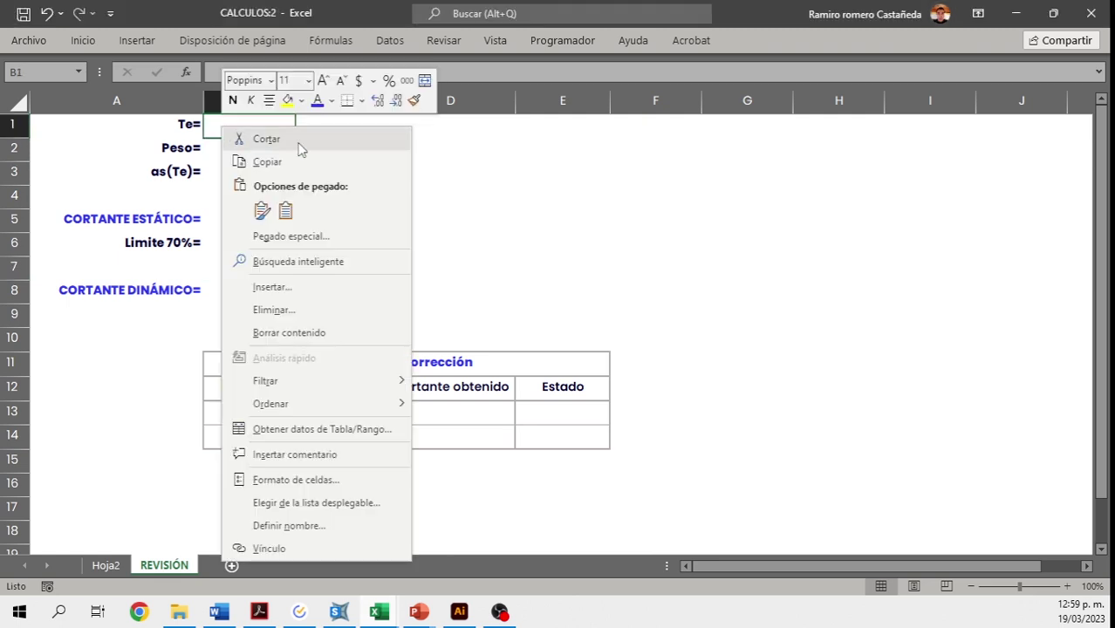
left_click(285, 211)
left_click(419, 228)
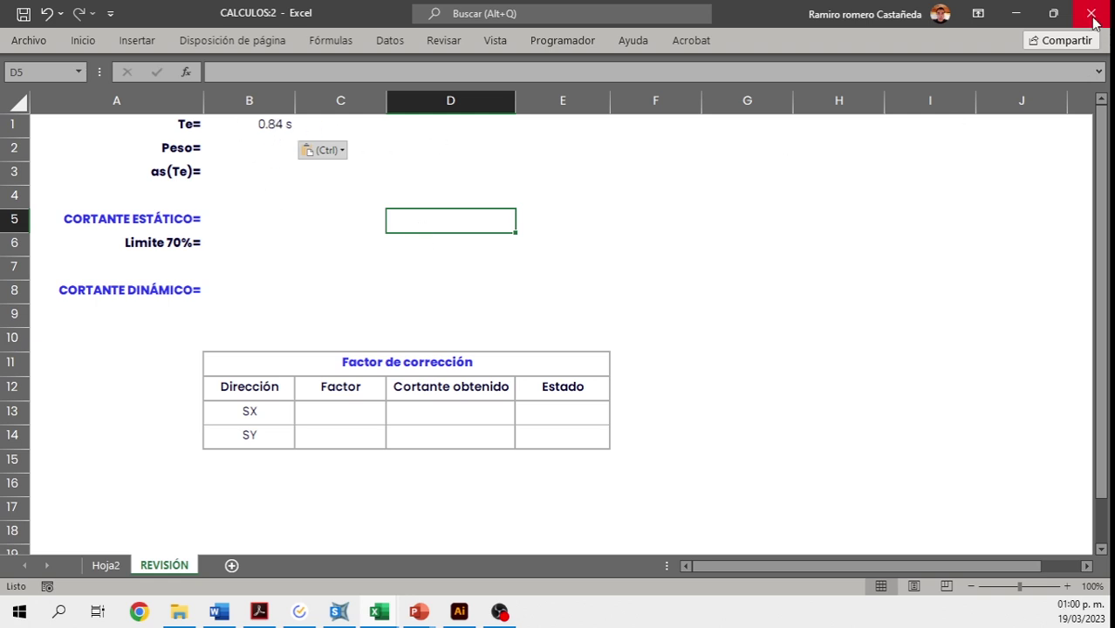
left_click(1015, 13)
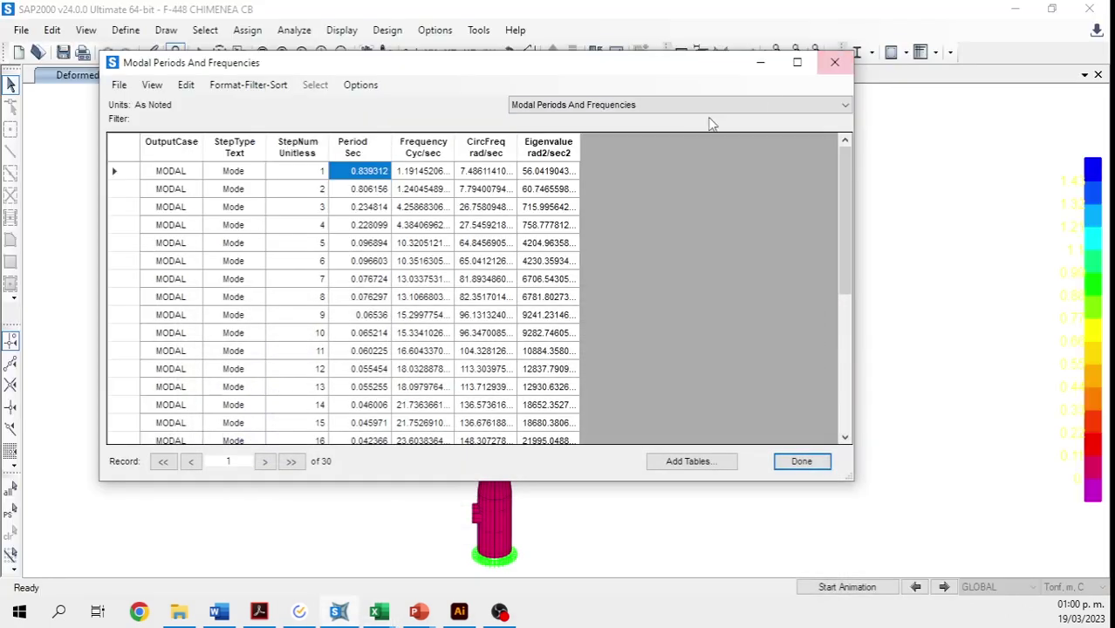
left_click(835, 65)
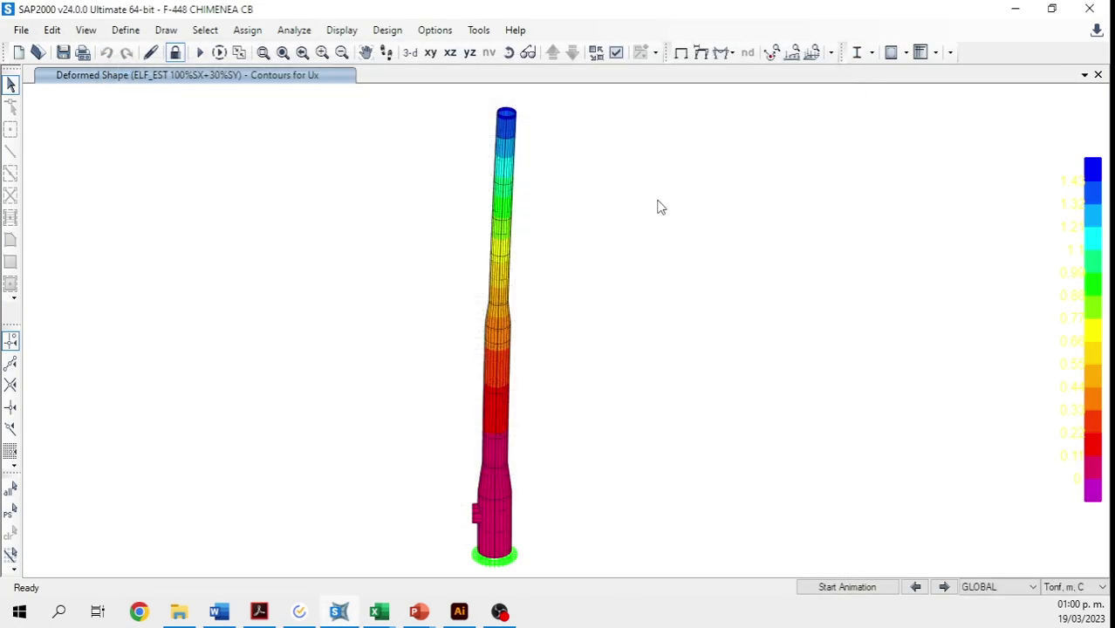
- Display the Base Reactions table alone for the ELF_DIN and ELF_EST 100%SX+30%SY combinations, and widen its OutputCase column
left_click(343, 31)
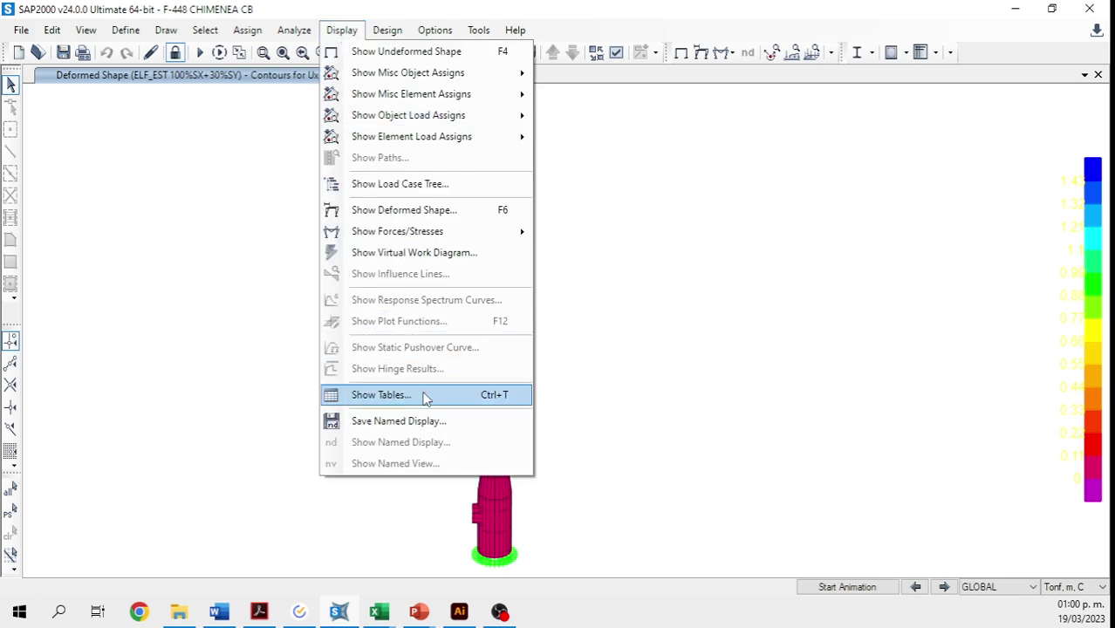
left_click(381, 394)
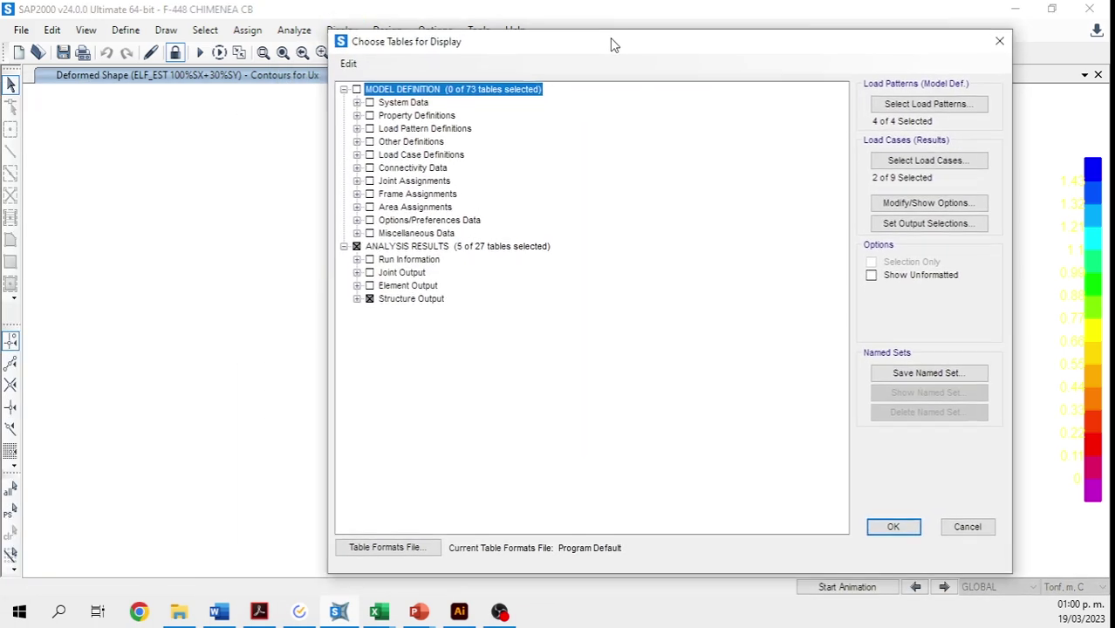
left_click(347, 273)
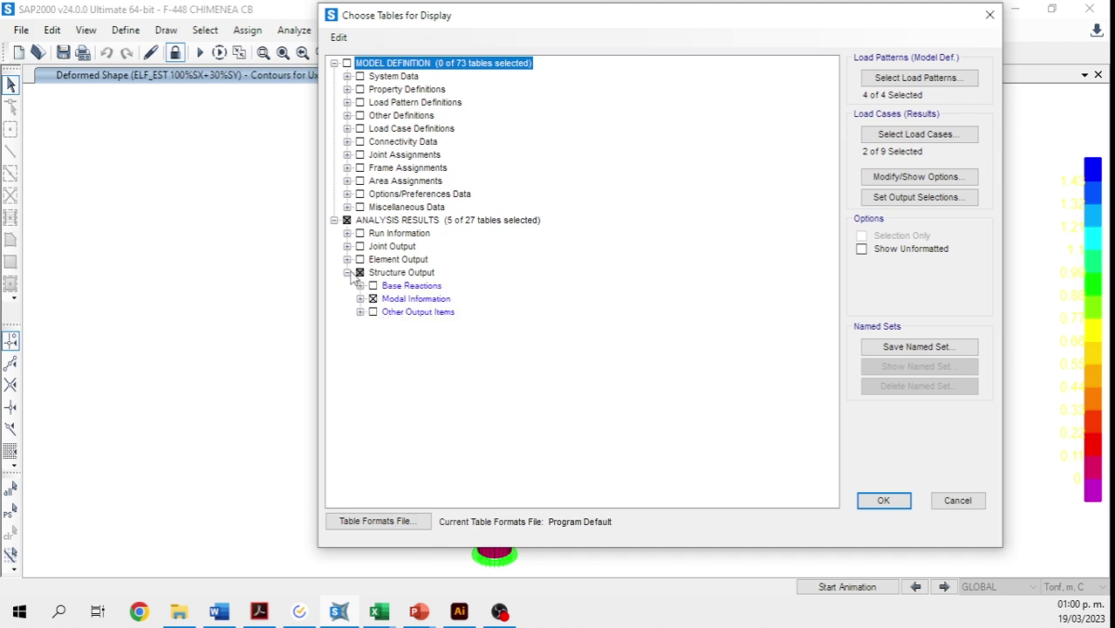
left_click(373, 300)
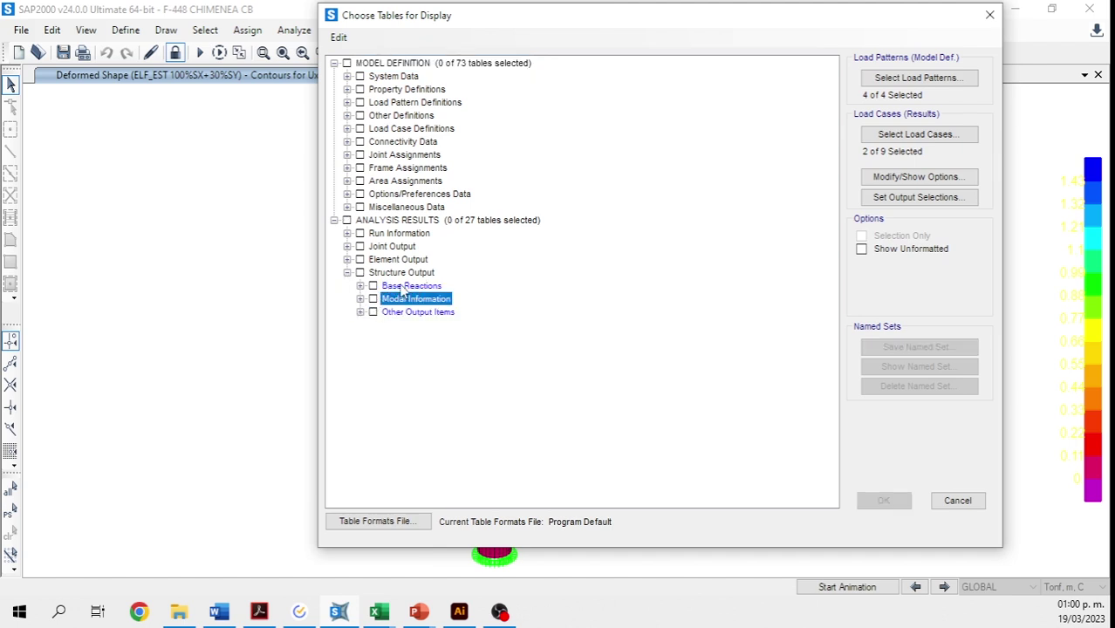
left_click(374, 286)
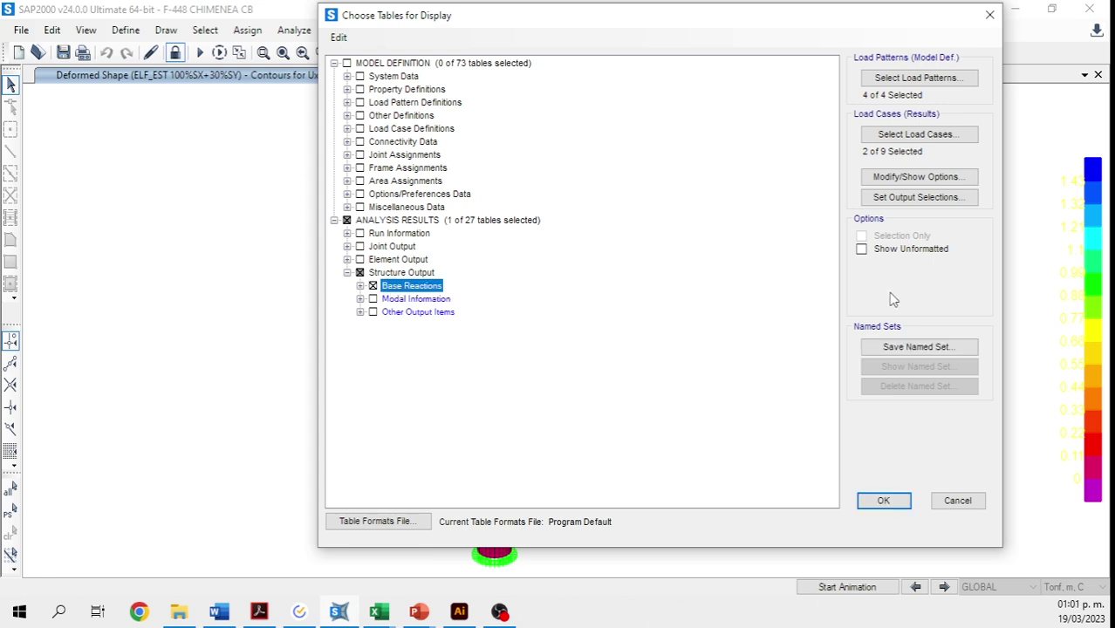
left_click(899, 134)
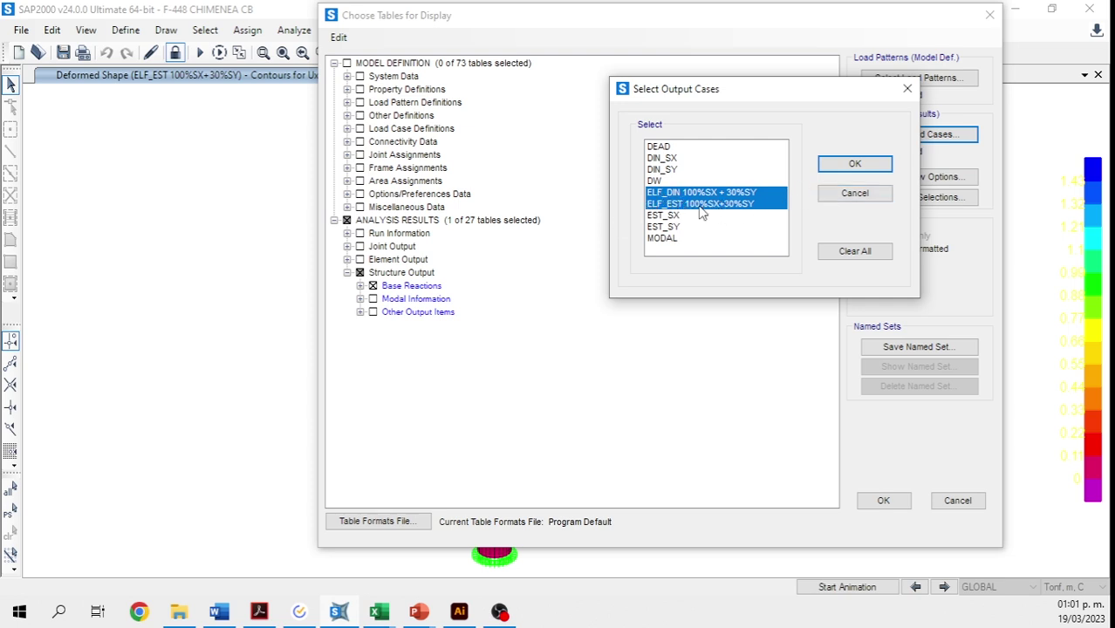
left_click(853, 165)
left_click(883, 500)
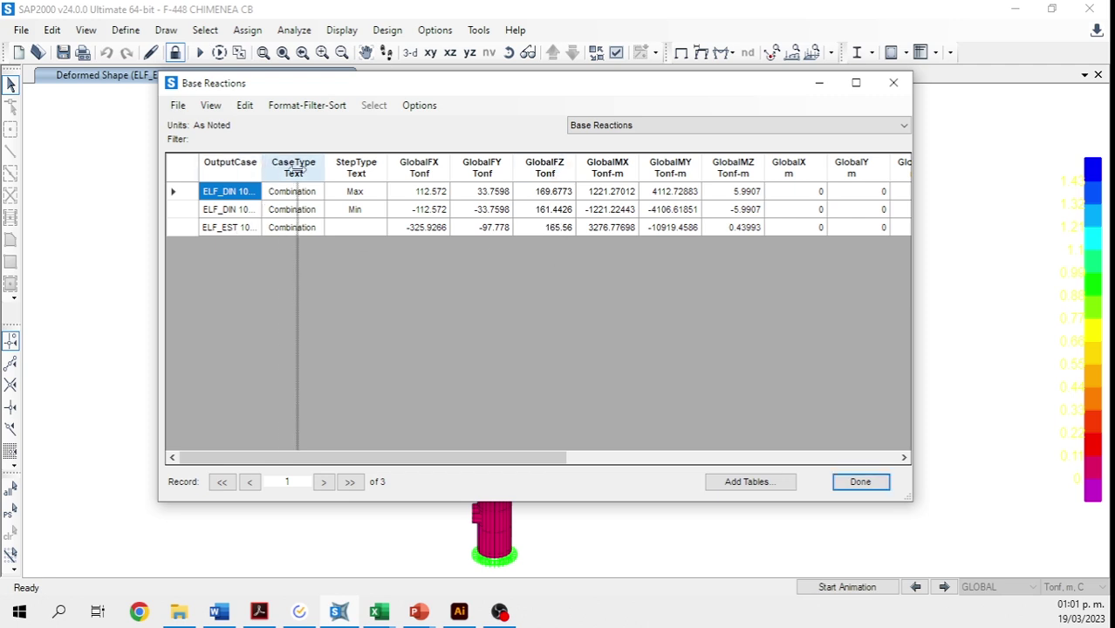
left_click_drag(293, 168, 307, 168)
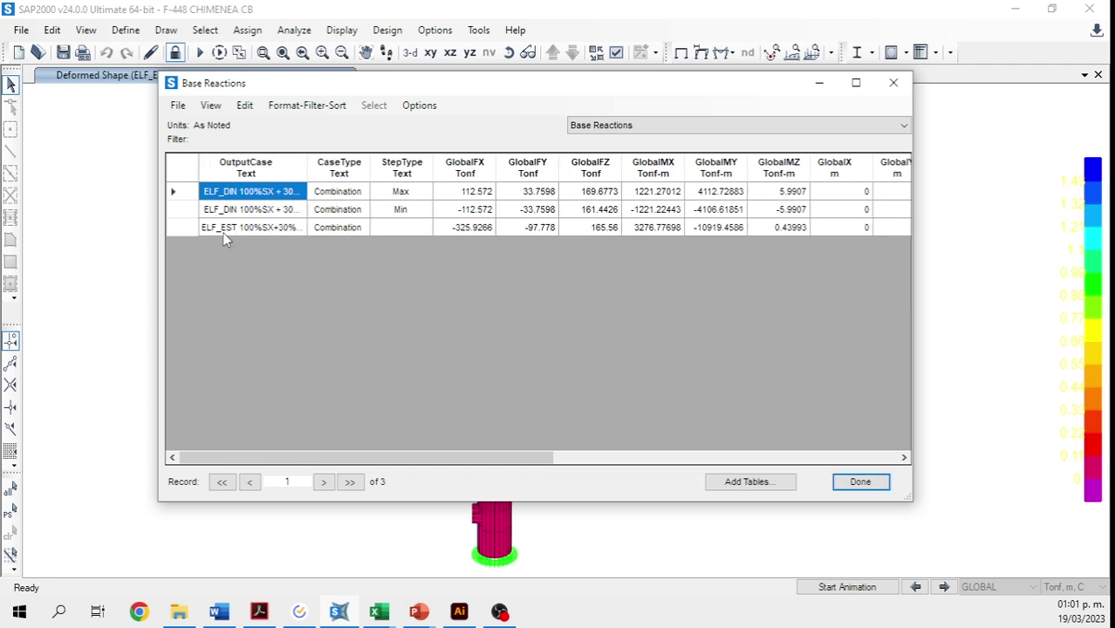
- Copy the GlobalFZ reaction of the ELF_EST combination, 165.56, into the Peso cell B2 of the REVISIÓN sheet in Excel
left_click(597, 227)
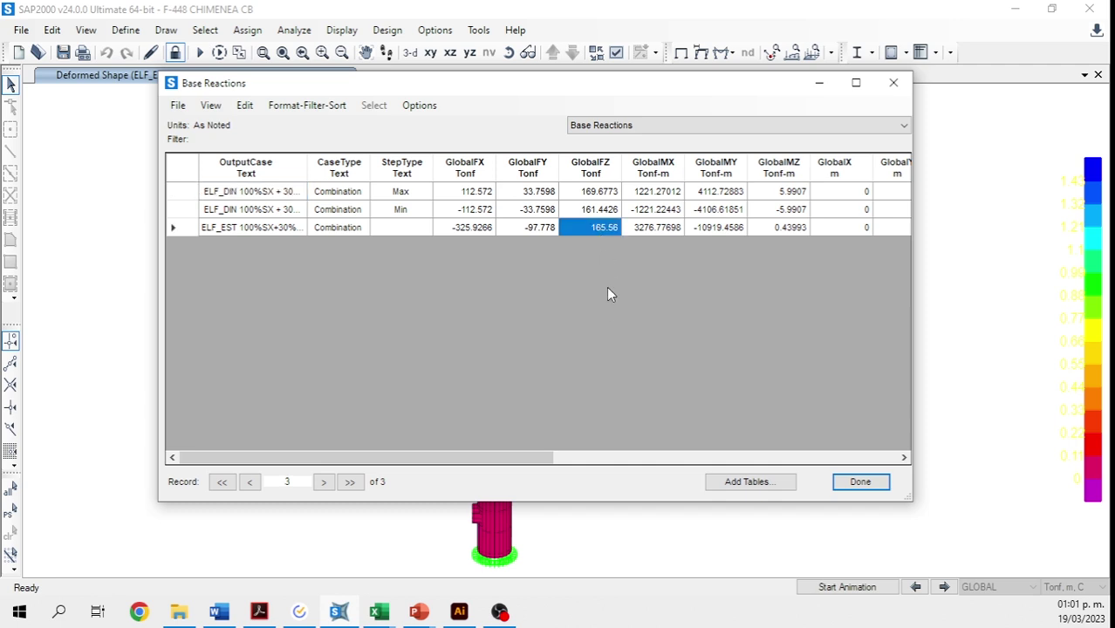
mouse_move(378, 610)
left_click(440, 573)
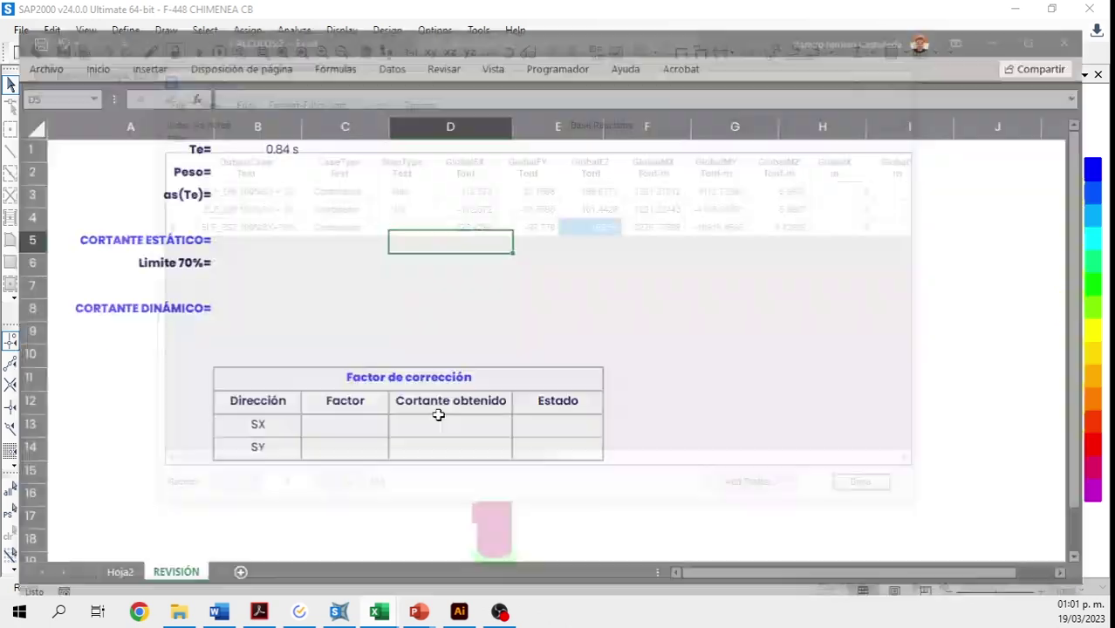
right_click(243, 146)
left_click(310, 233)
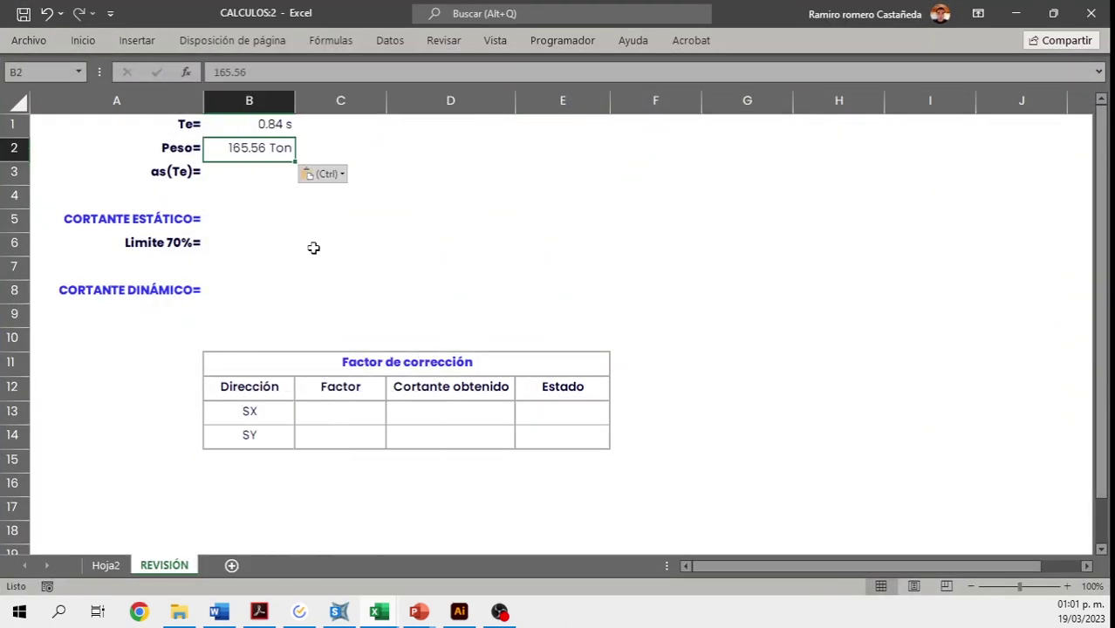
left_click(270, 199)
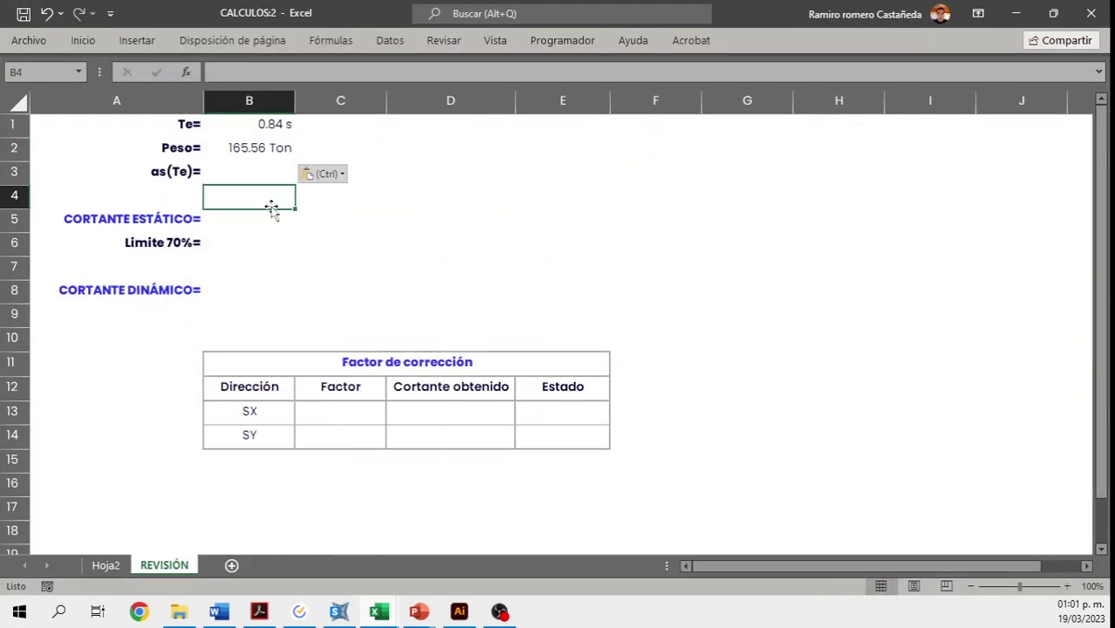
left_click(214, 174)
left_click(248, 218)
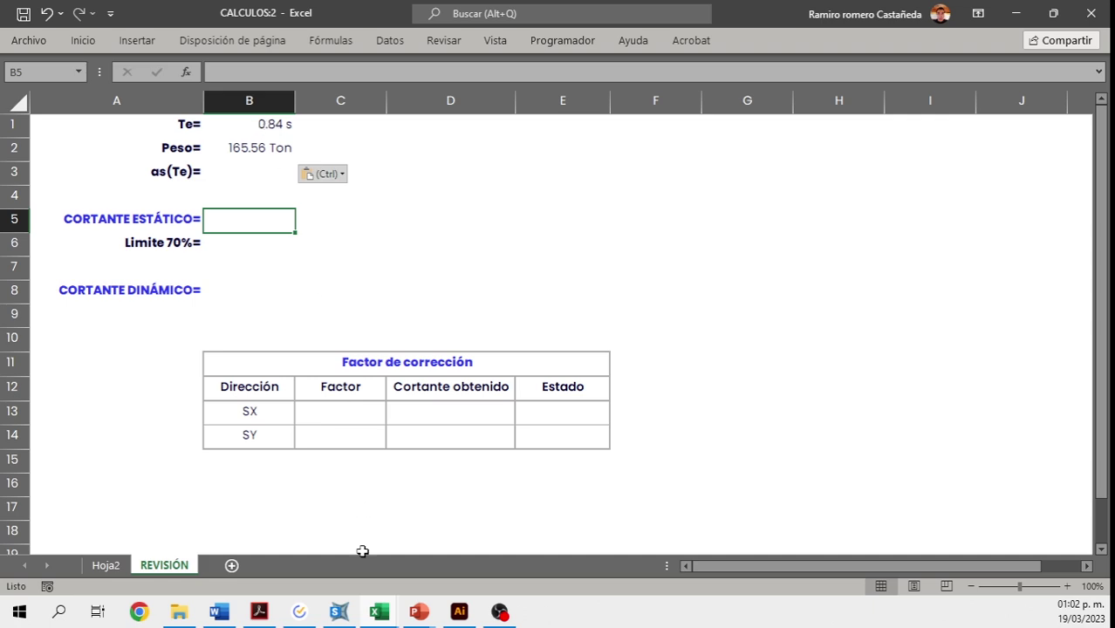
- Switch to SAP2000, close the Base Reactions table, and show the definition of the E-ELF response spectrum function
left_click(339, 612)
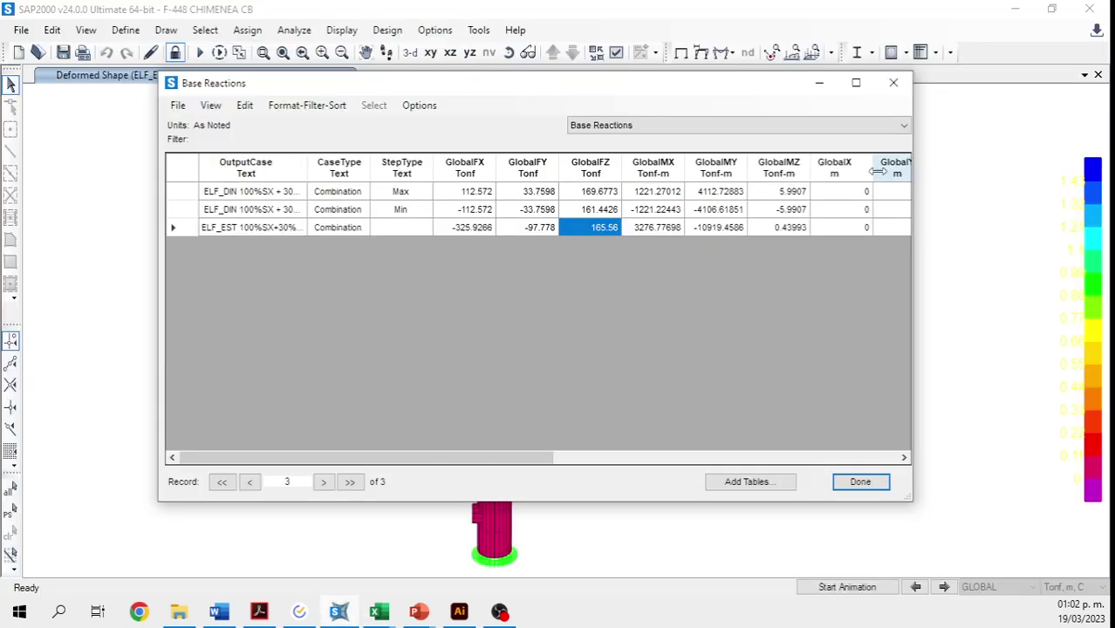
left_click(893, 83)
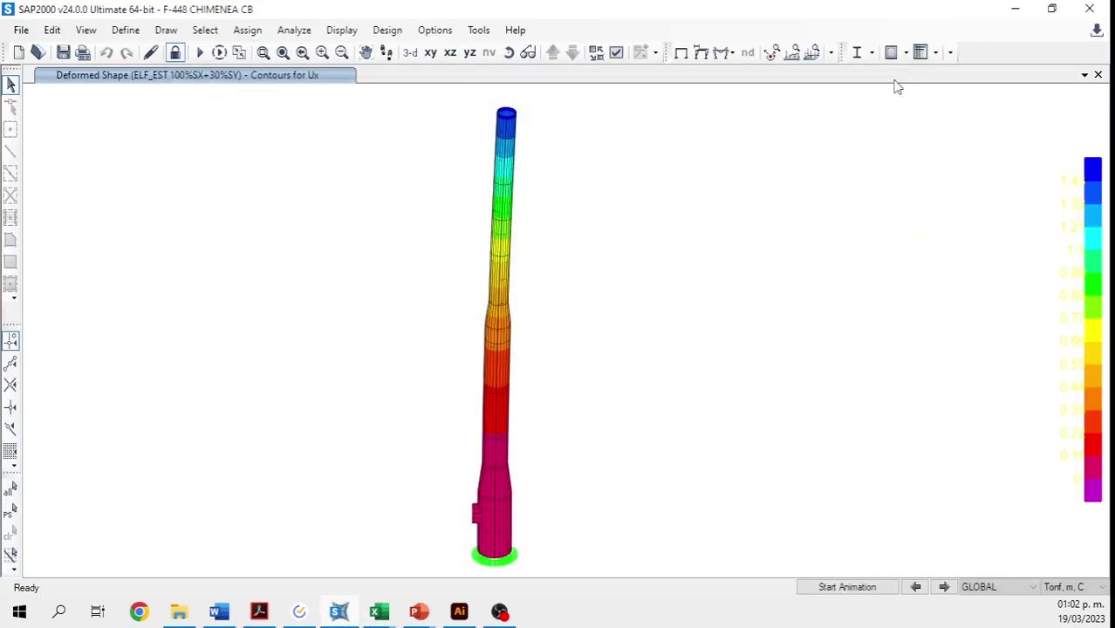
left_click(126, 30)
mouse_move(202, 346)
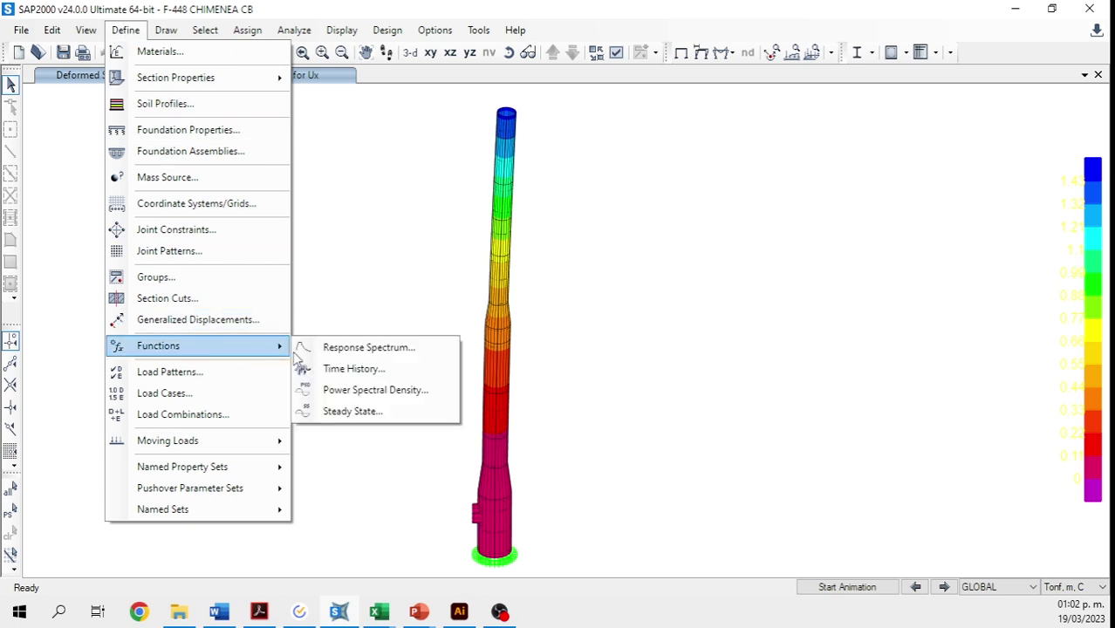
left_click(342, 351)
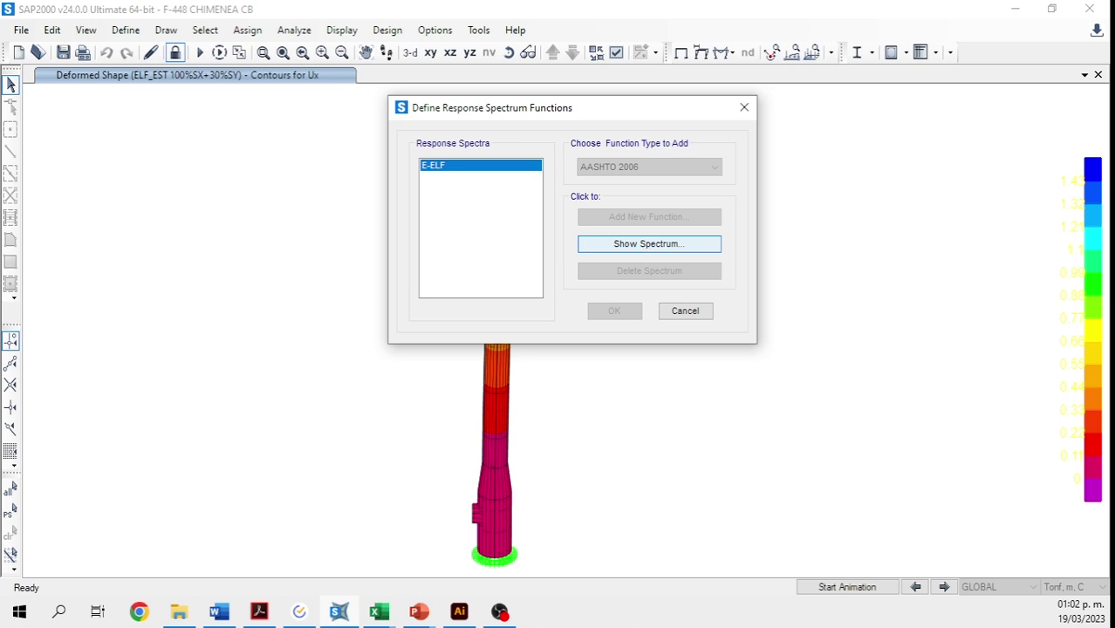
left_click(649, 243)
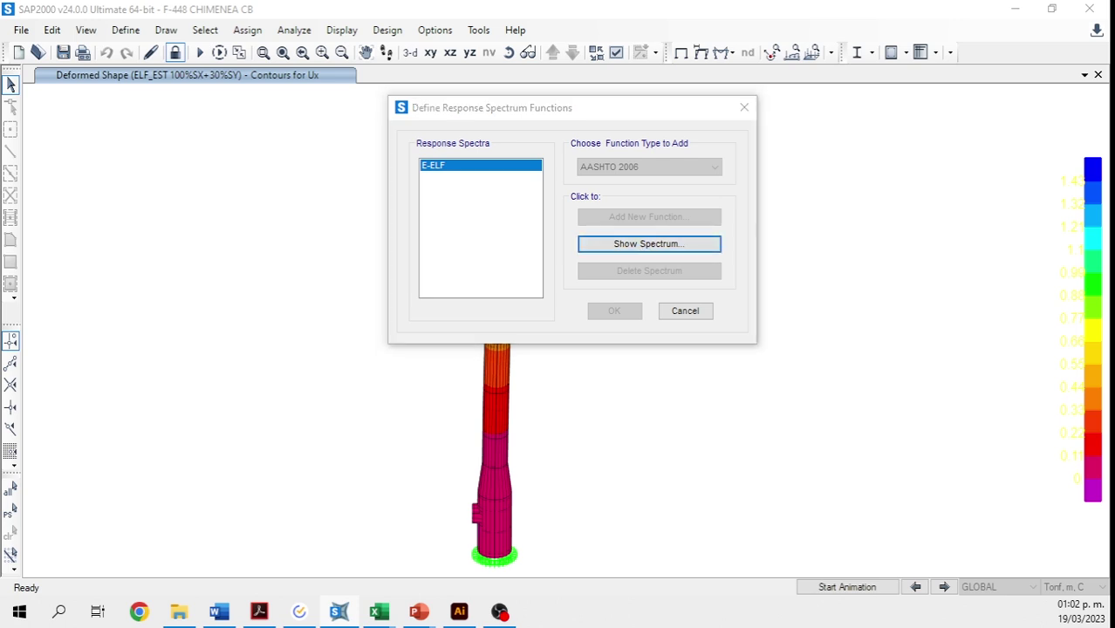
- Look up the acceleration for period 0.84 in the E-ELF function values and inspect the spectrum graph
left_click_drag(531, 17, 528, 54)
left_click(498, 248)
left_click(497, 249)
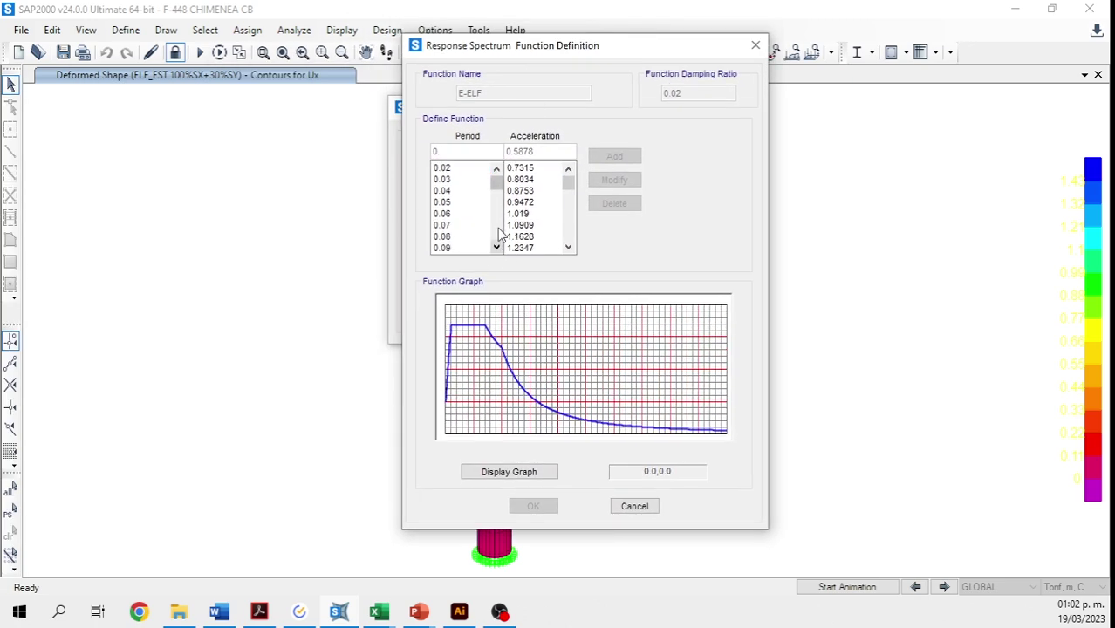
scroll(456, 216, "down", 3)
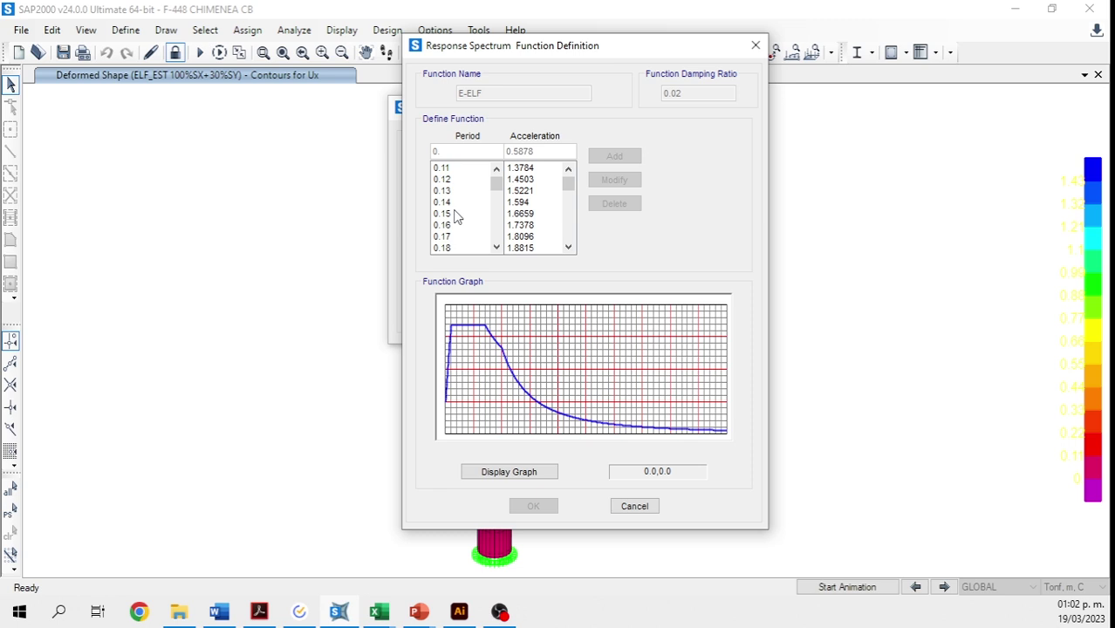
scroll(456, 216, "down", 2)
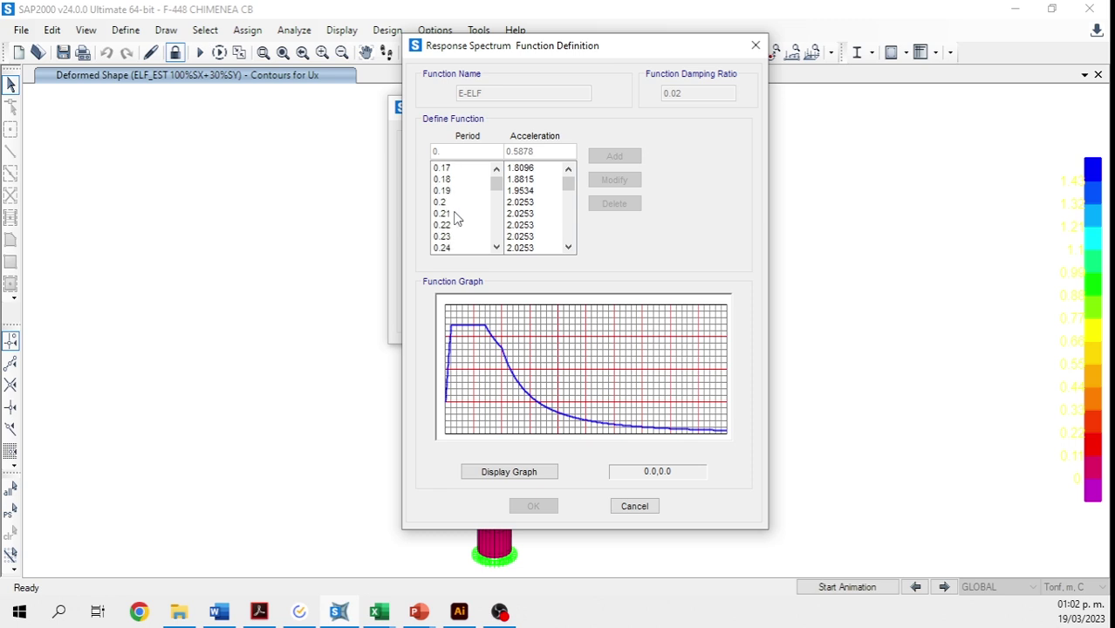
scroll(456, 216, "down", 5)
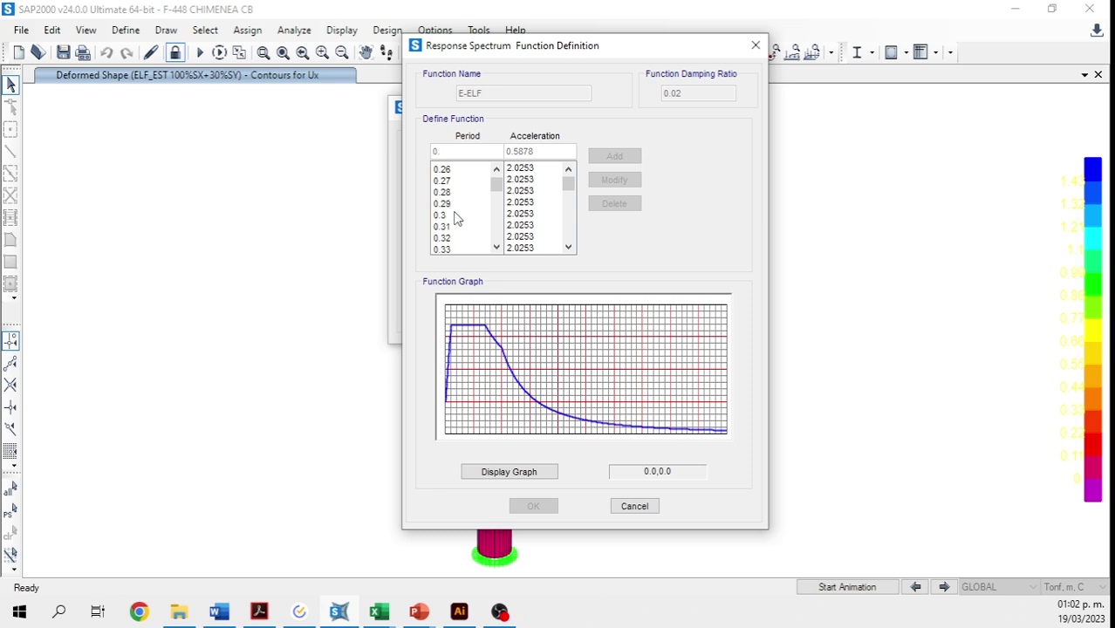
scroll(456, 216, "down", 6)
scroll(457, 217, "down", 6)
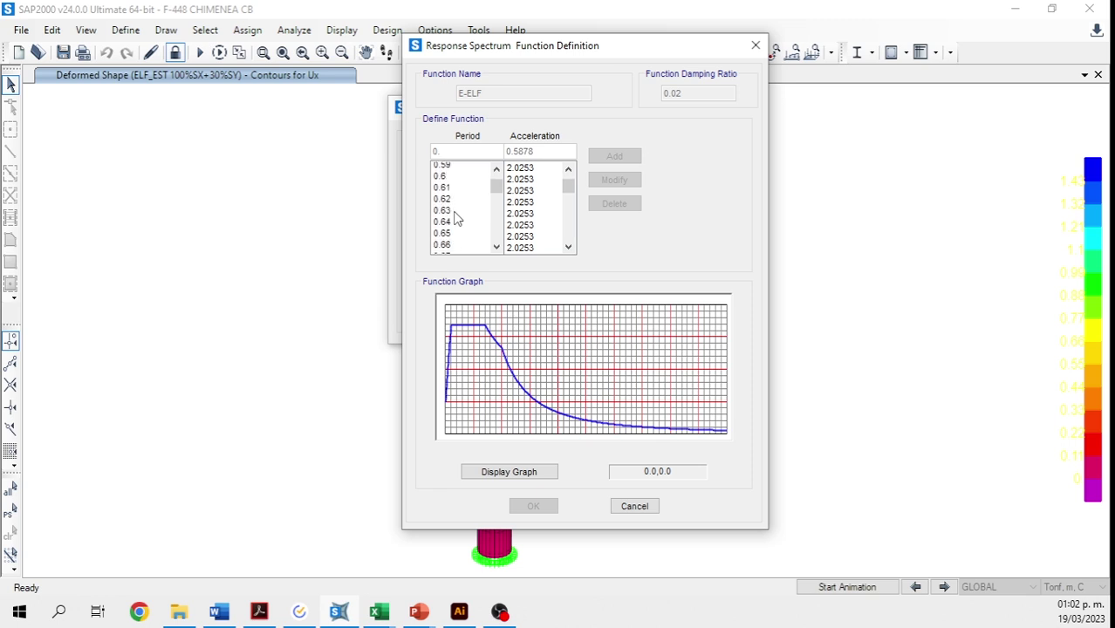
scroll(456, 217, "down", 3)
scroll(456, 216, "down", 2)
left_click(454, 249)
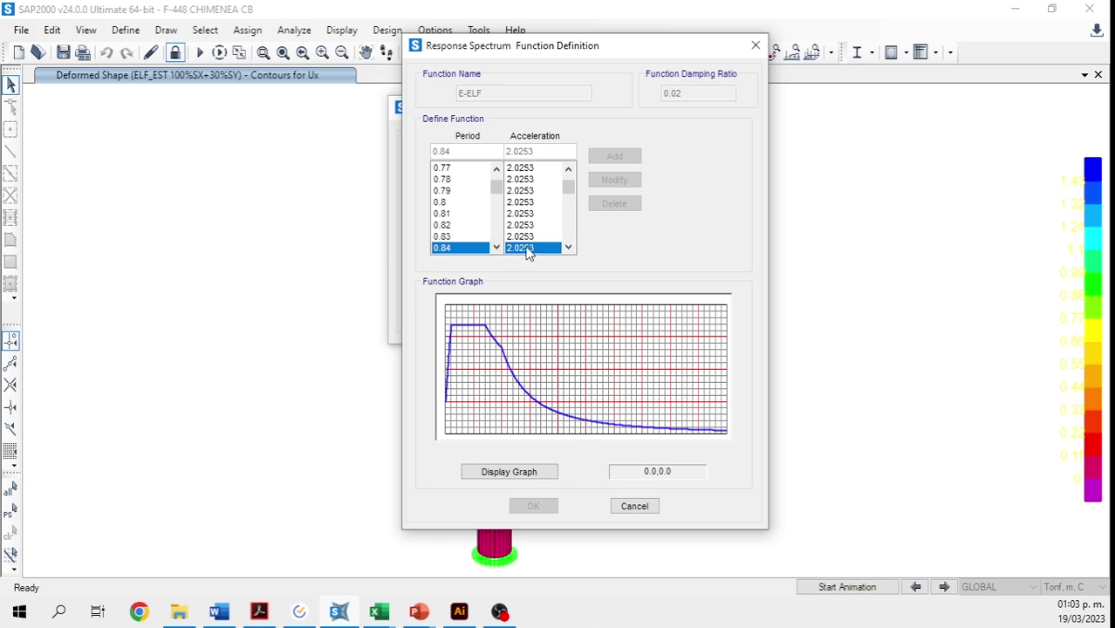
mouse_move(473, 321)
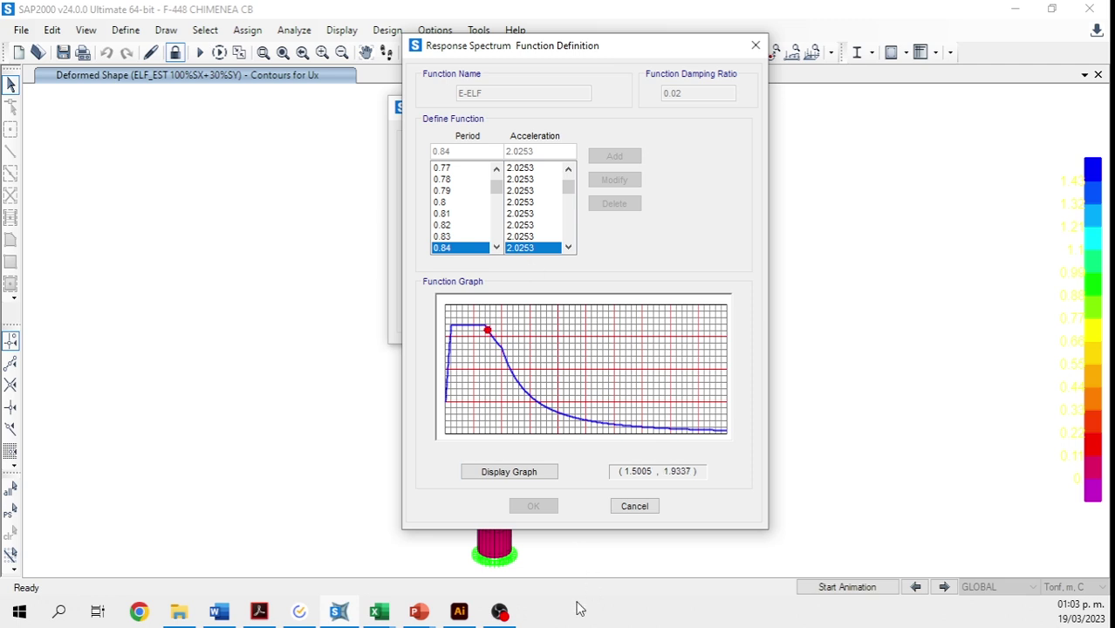
- Switch to the CALCULOS:2 workbook window in Excel and enter 2.02 in the as(Te) cell B3
left_click(380, 611)
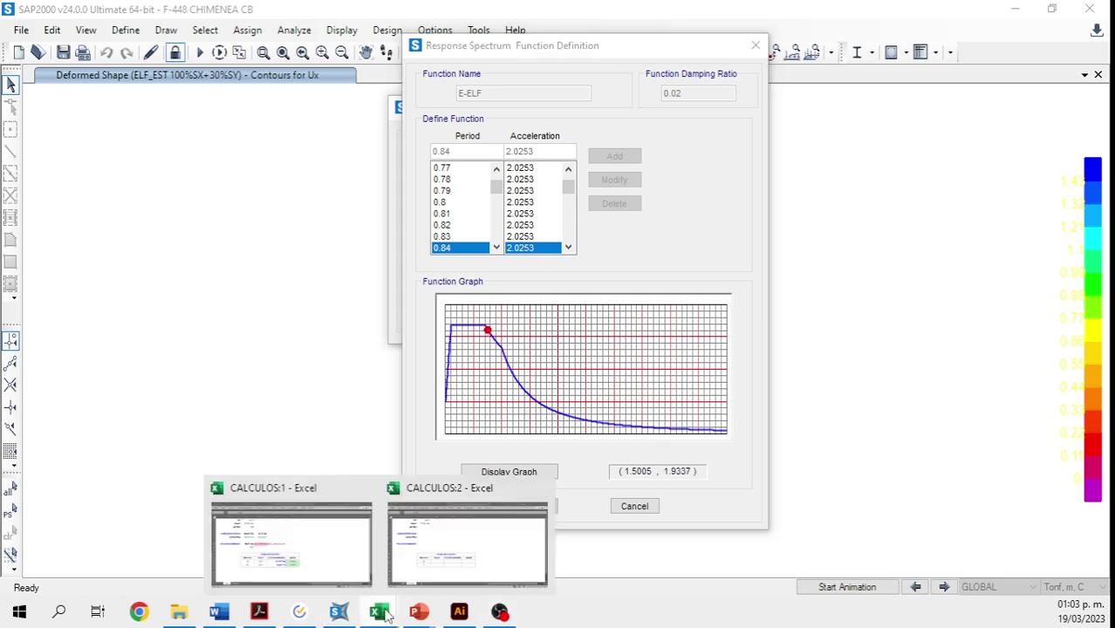
left_click(450, 559)
left_click(240, 174)
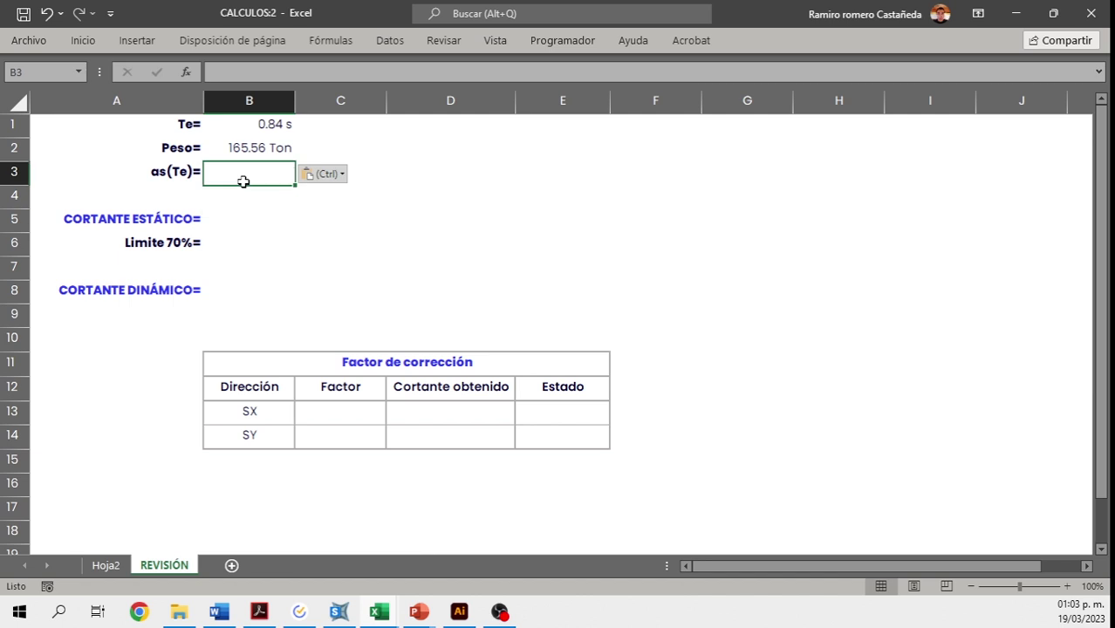
type("2.02")
key("Return")
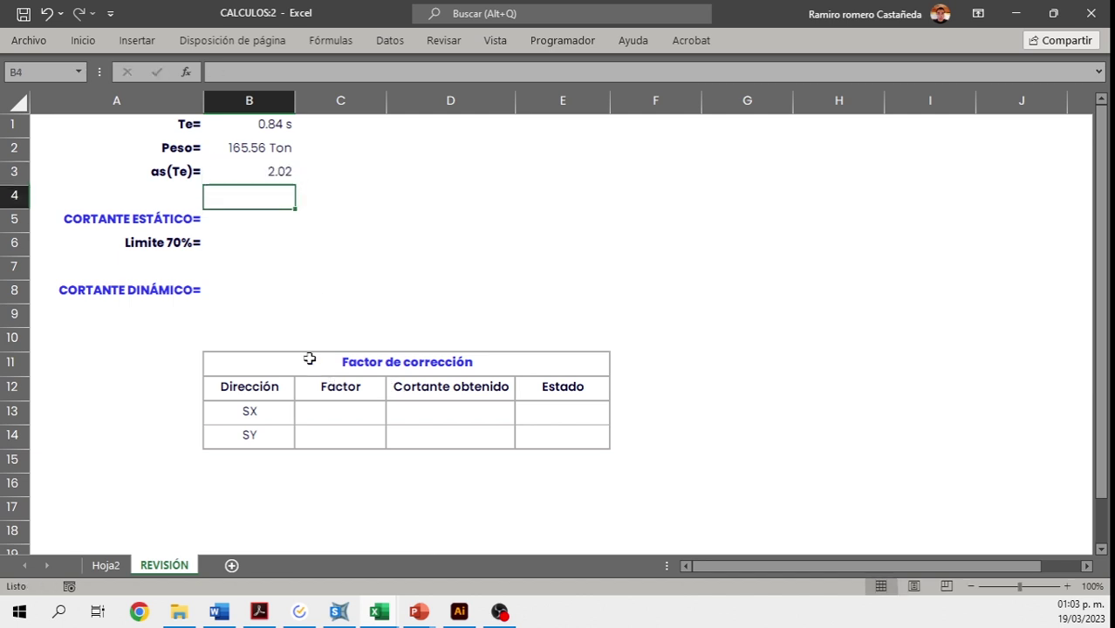
- Calculate the static base shear in the CORTANTE ESTÁTICO cell B5 with the formula =B3*B2
left_click(224, 219)
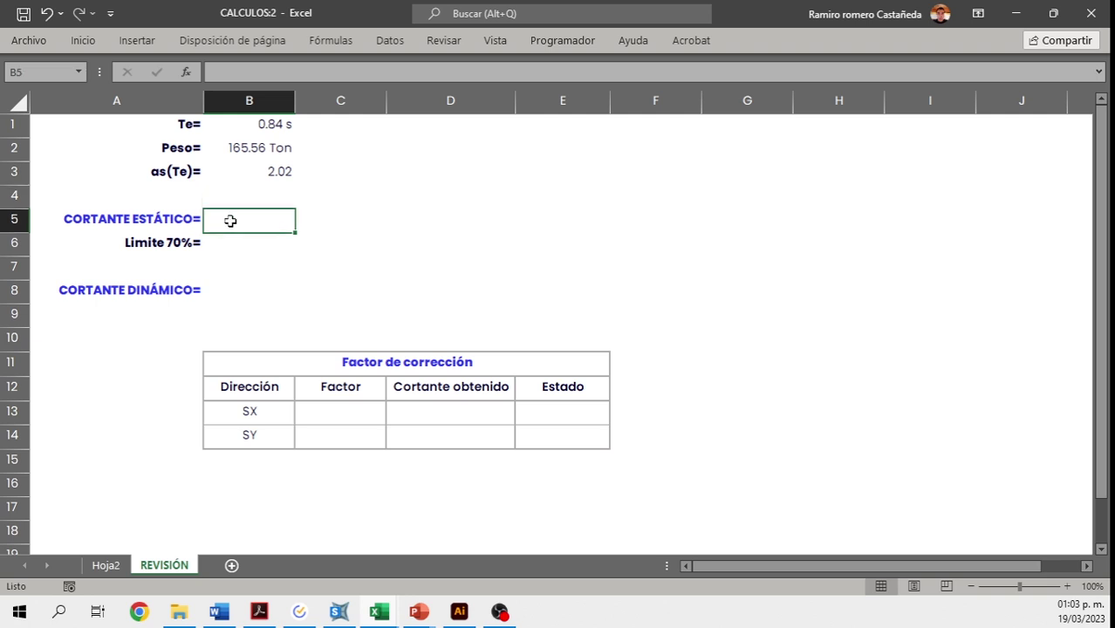
type("=")
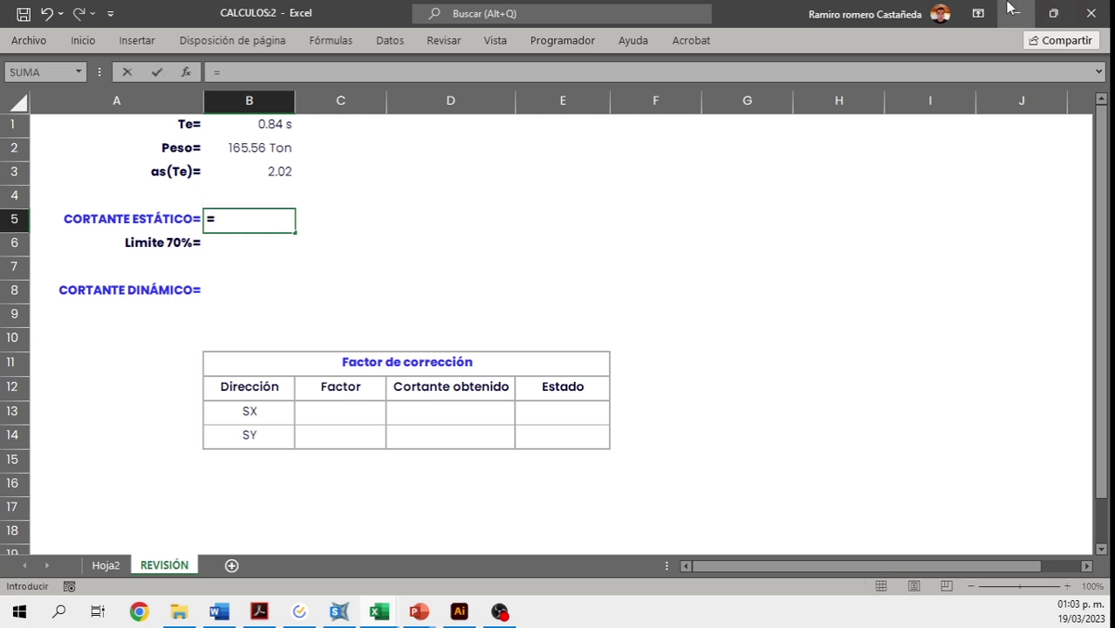
left_click(262, 171)
type("*")
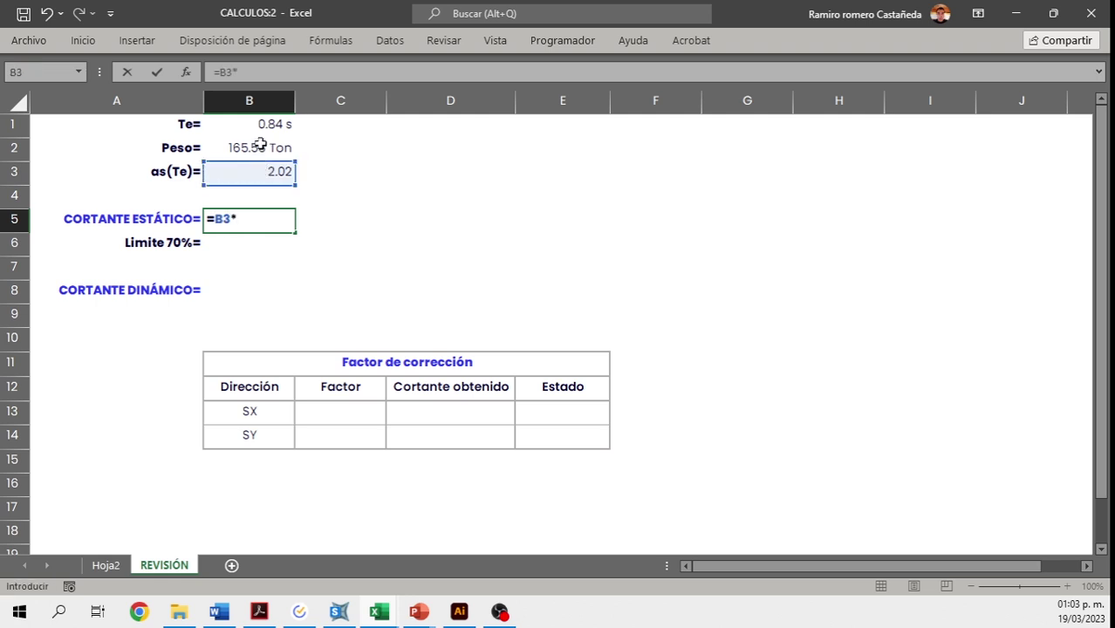
left_click(260, 147)
key("Return")
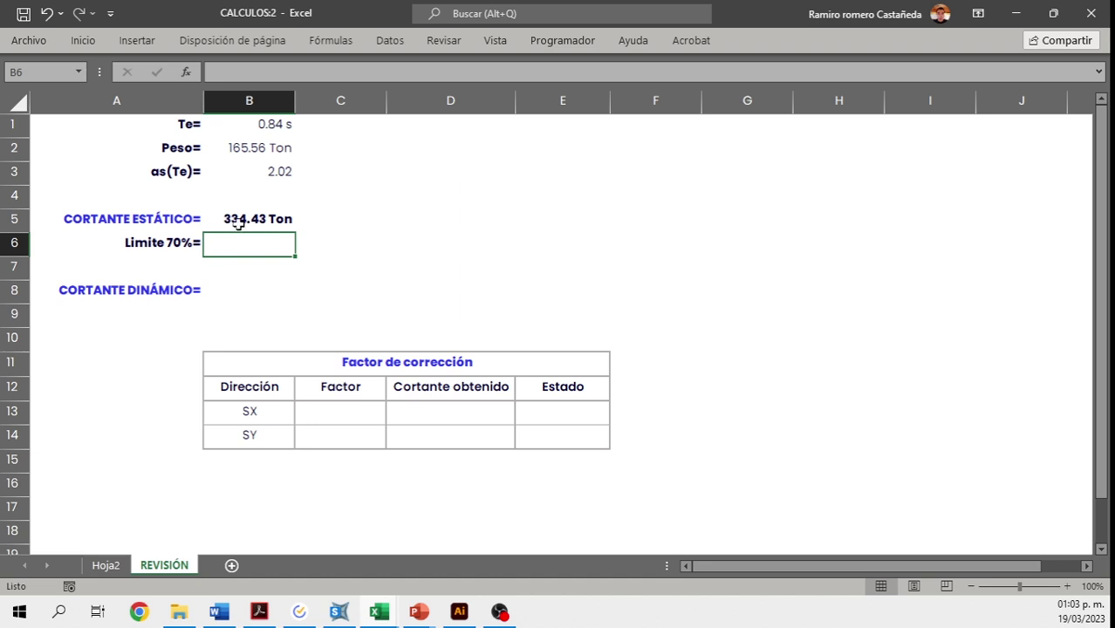
- Switch to SAP2000, close the response spectrum definition, and show the Base Reactions table for the ELF_EST 100%SX+30%SY combination only
left_click(341, 613)
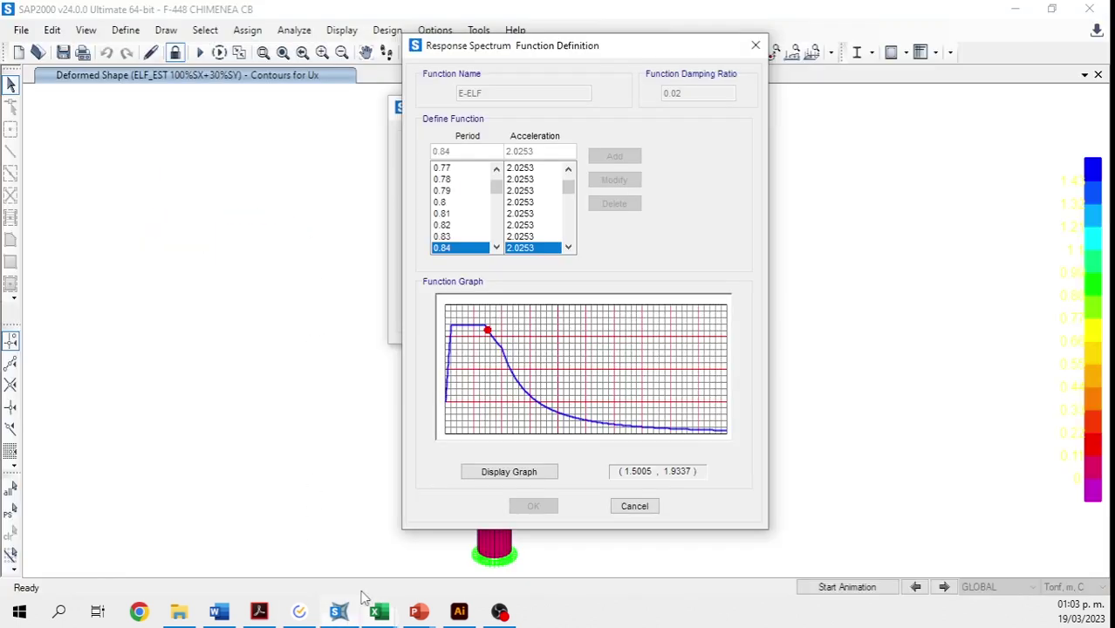
left_click(760, 42)
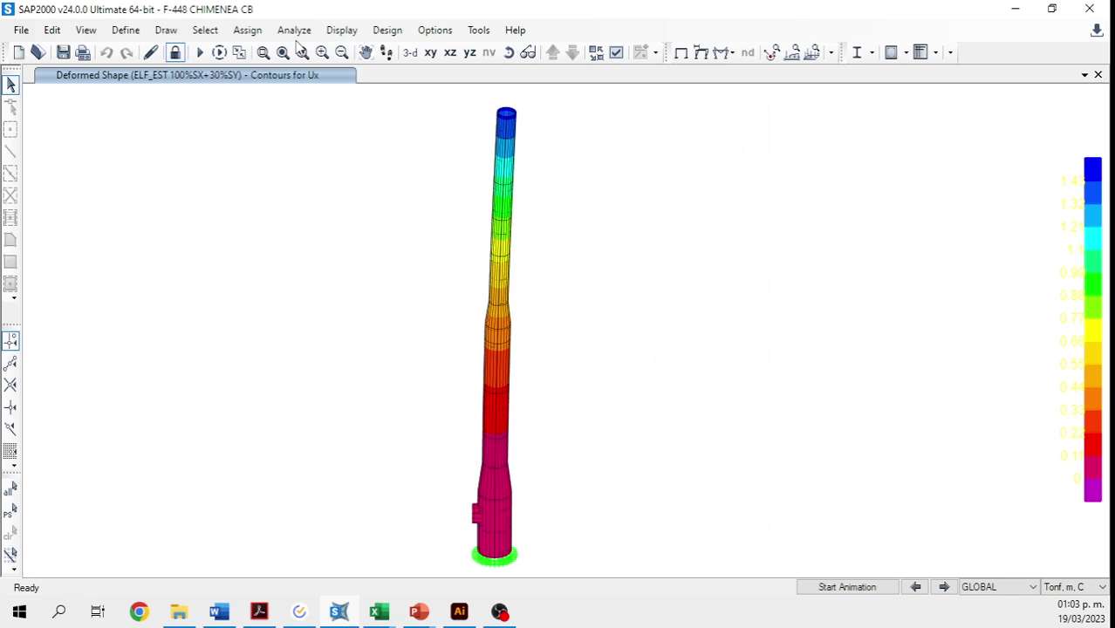
left_click(341, 30)
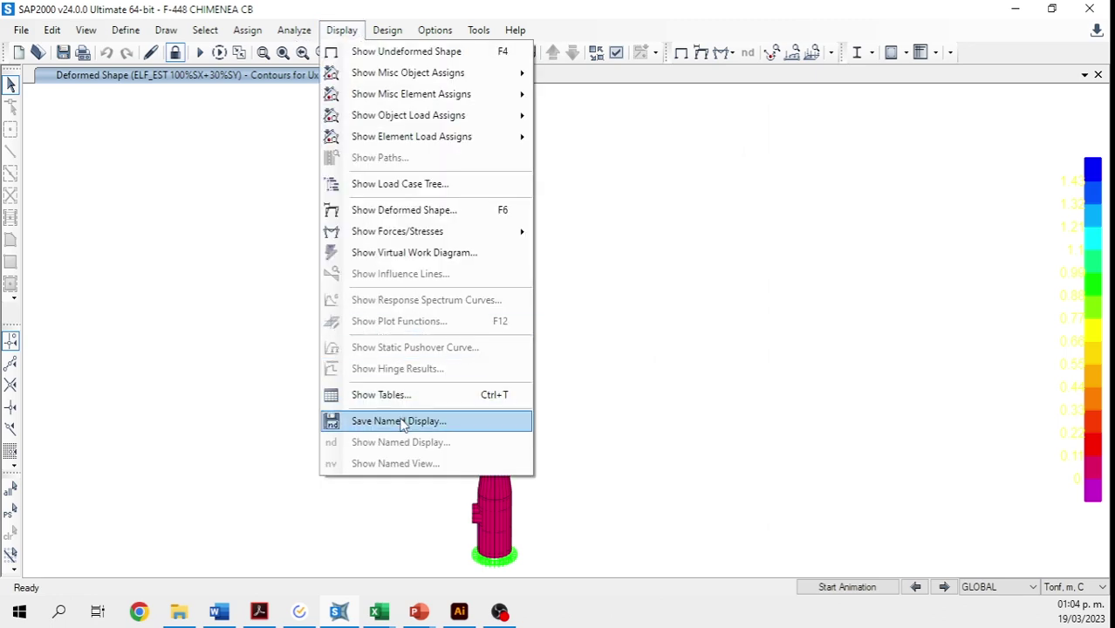
left_click(388, 395)
left_click_drag(637, 56, 739, 41)
left_click(853, 165)
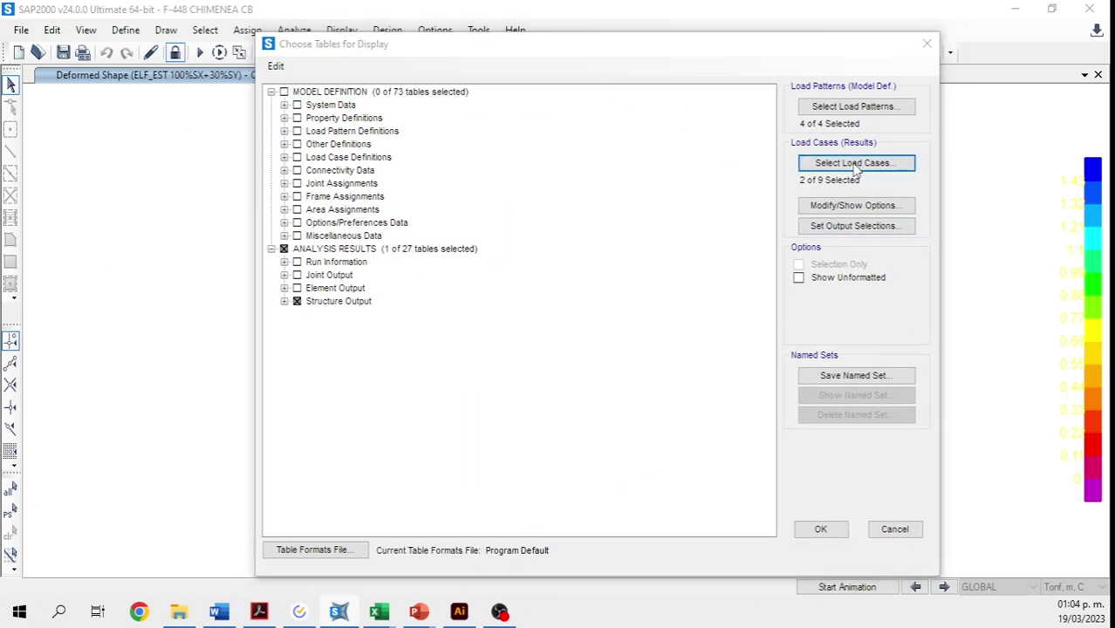
left_click_drag(565, 131, 639, 128)
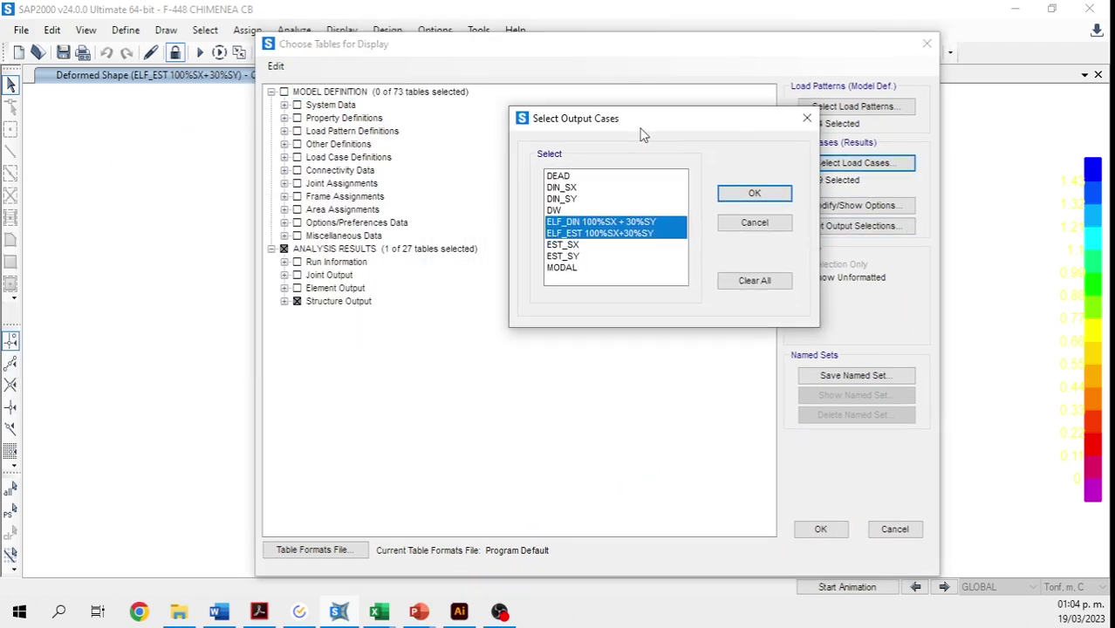
left_click(622, 234)
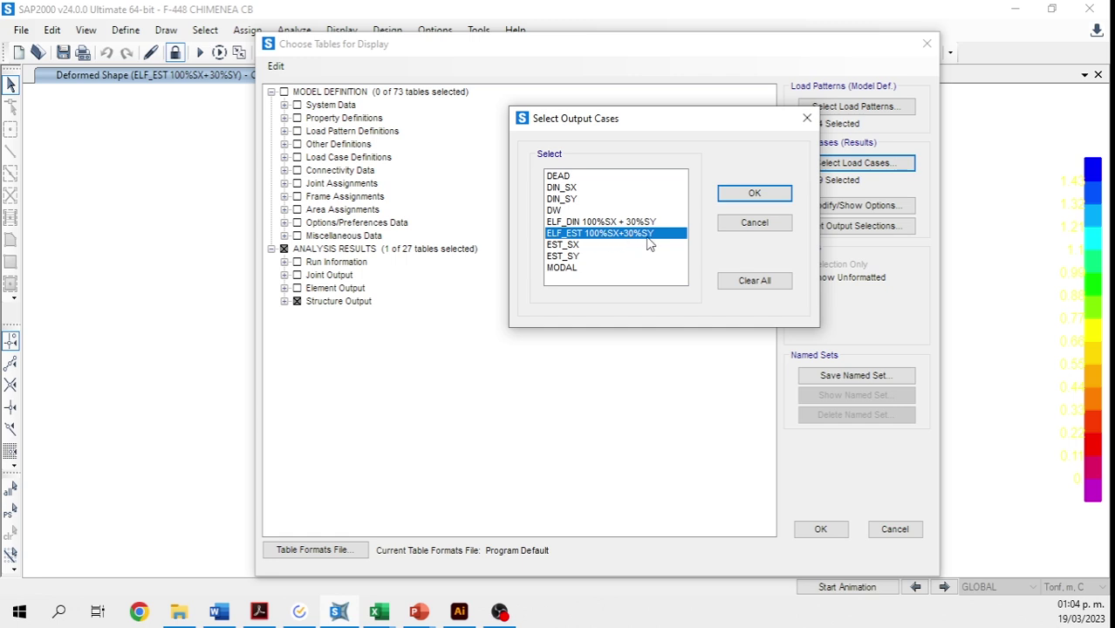
left_click(754, 193)
left_click(824, 530)
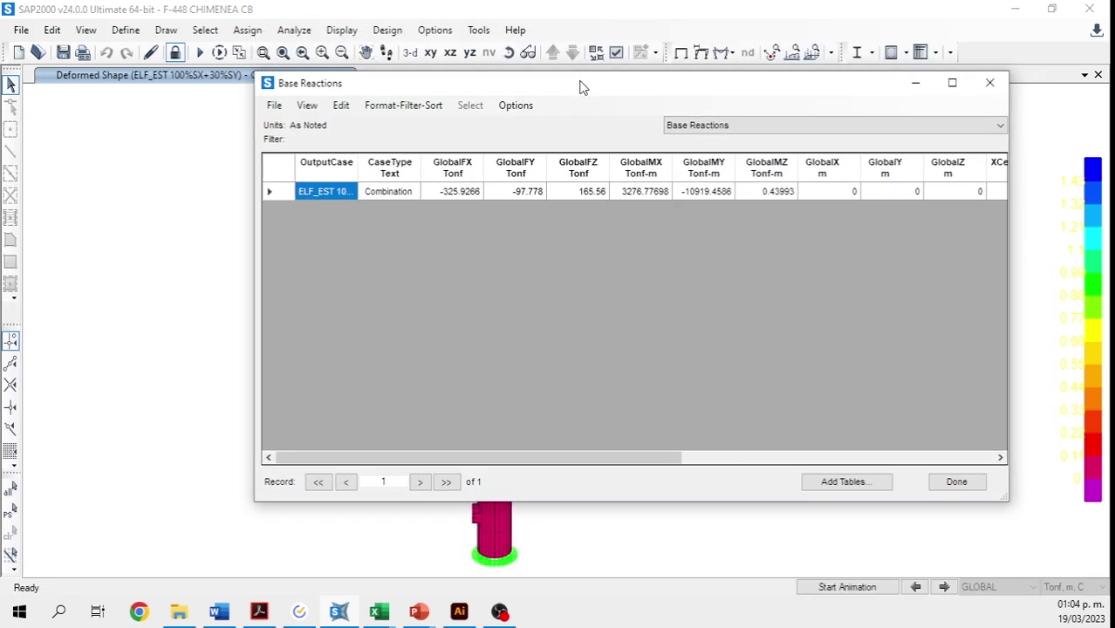
- Compare the GlobalFX base reaction with the static shear in the CALCULOS:2 workbook, and consult section 3.7.8.1 of the MDOC PDF in Acrobat
left_click_drag(583, 88, 545, 80)
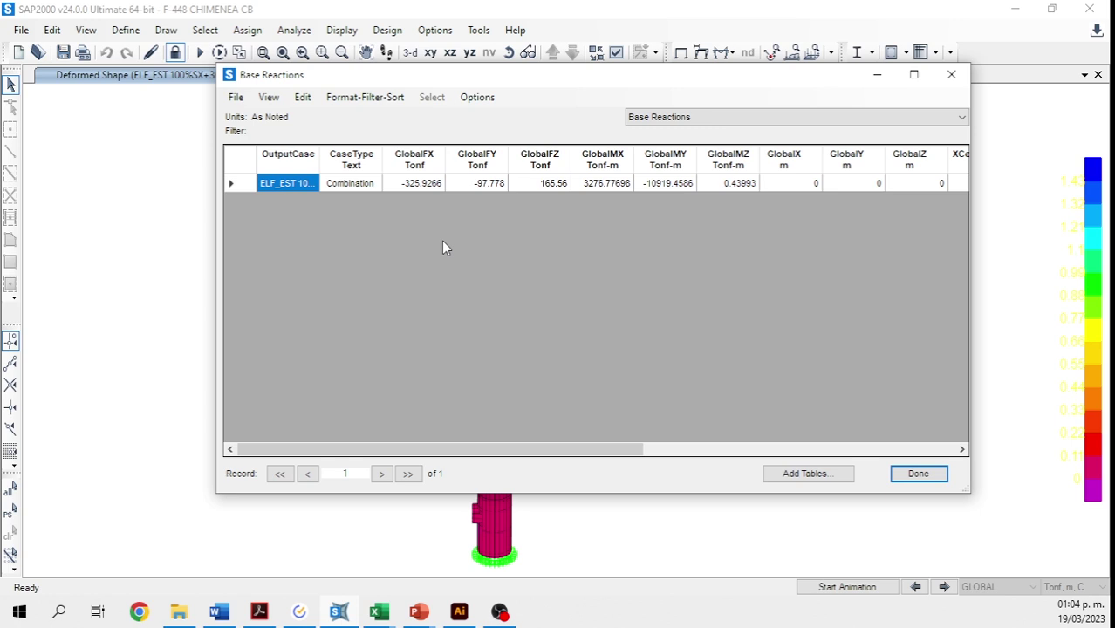
left_click(413, 185)
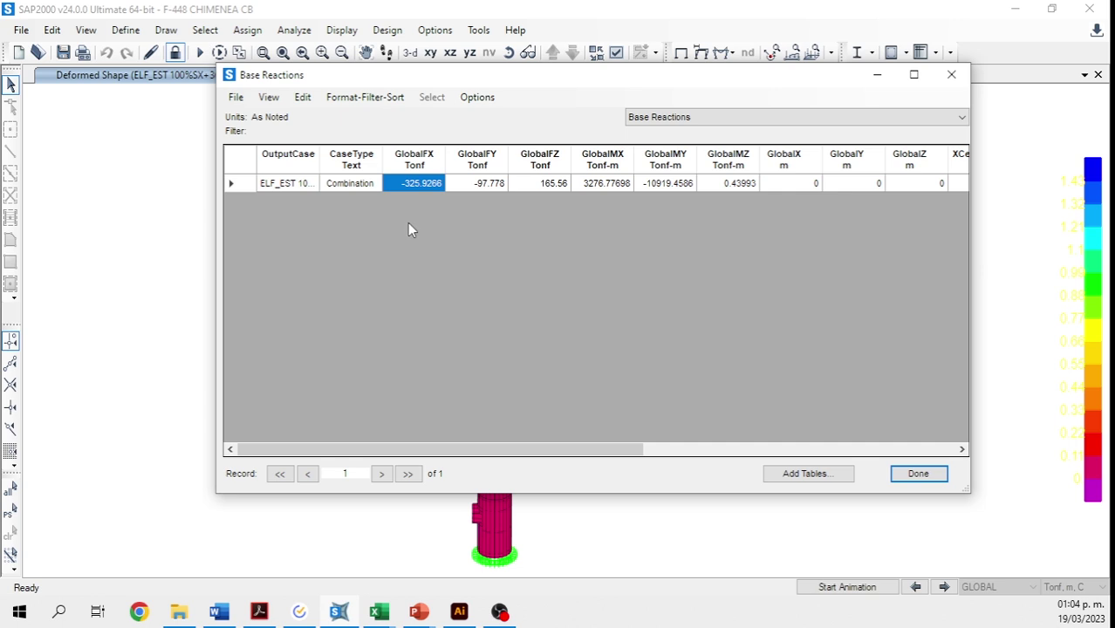
left_click(380, 613)
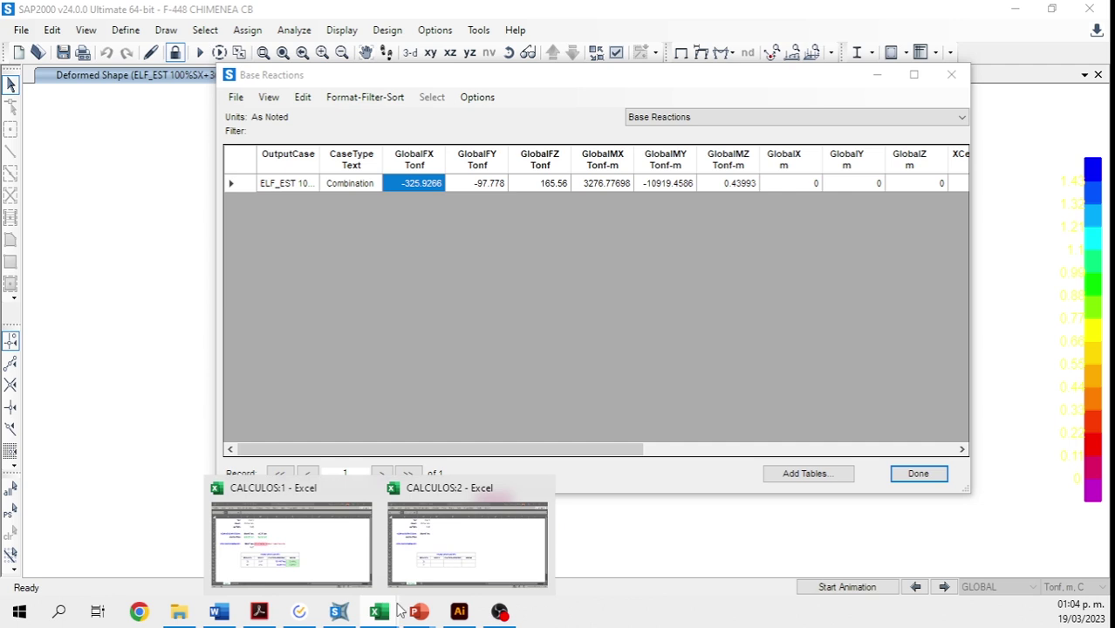
left_click(454, 558)
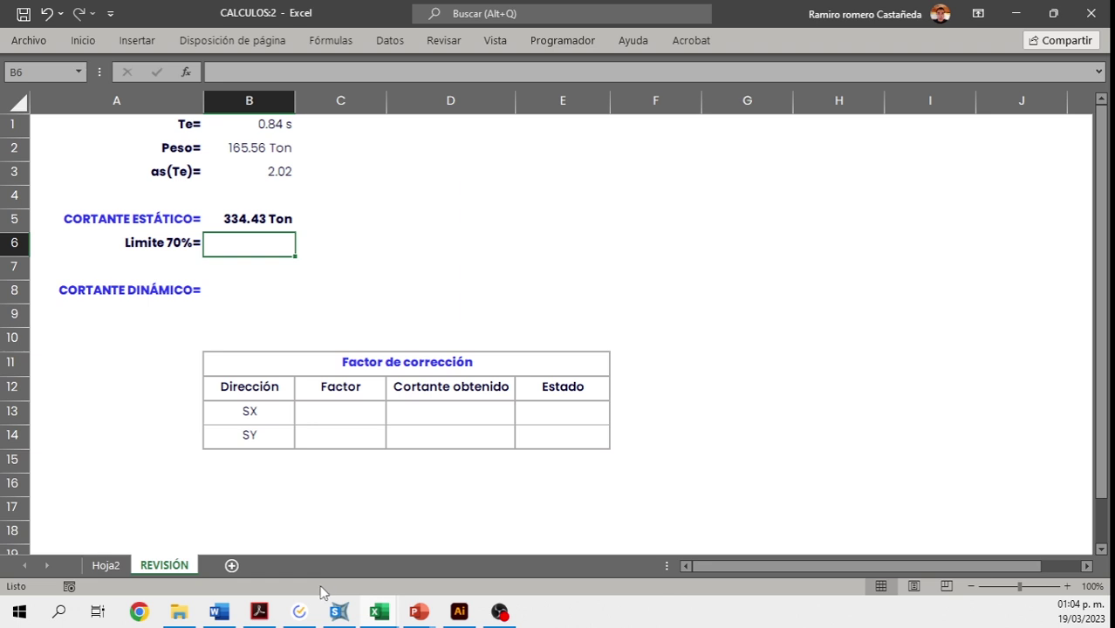
left_click(258, 612)
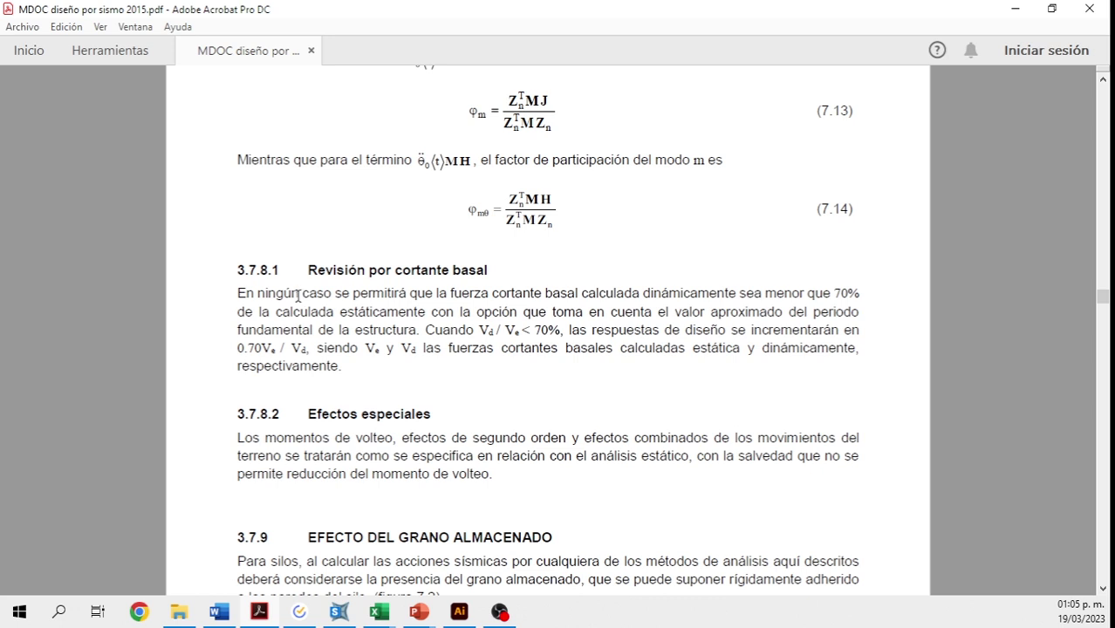
- Return to the CALCULOS:2 workbook in Excel and calculate the Limite 70% cell B6 with the formula =B5*0.7
mouse_move(379, 614)
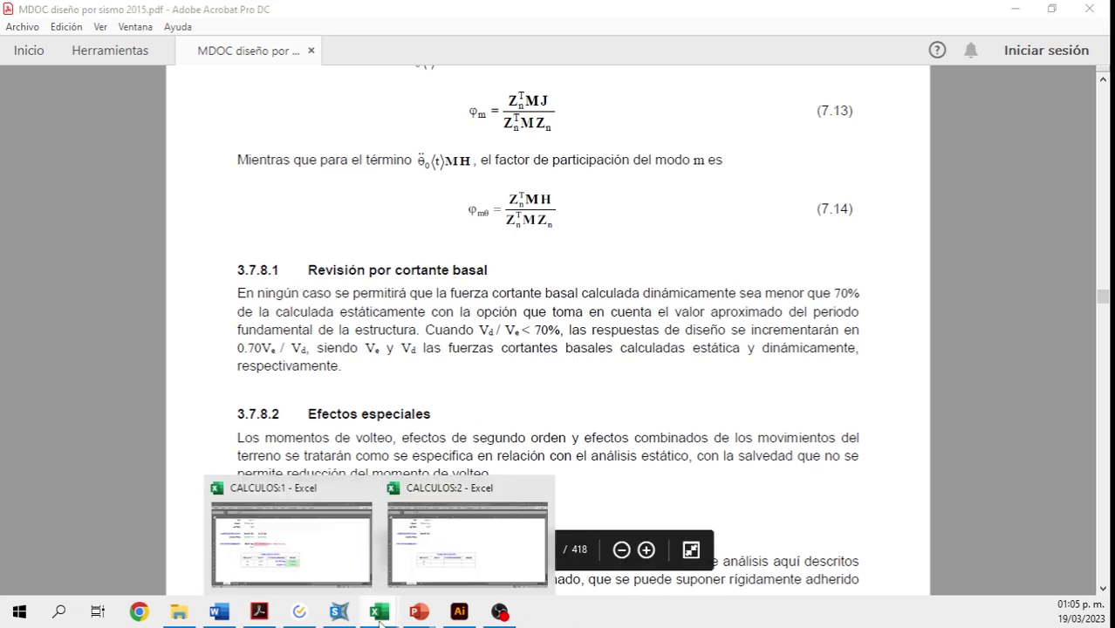
left_click(465, 539)
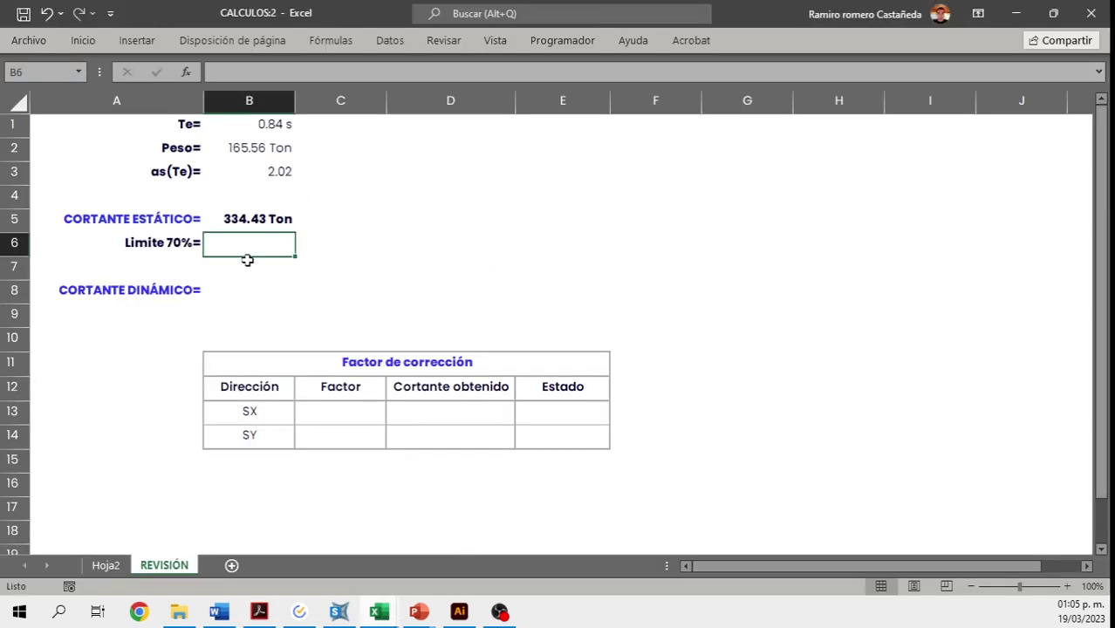
type("=")
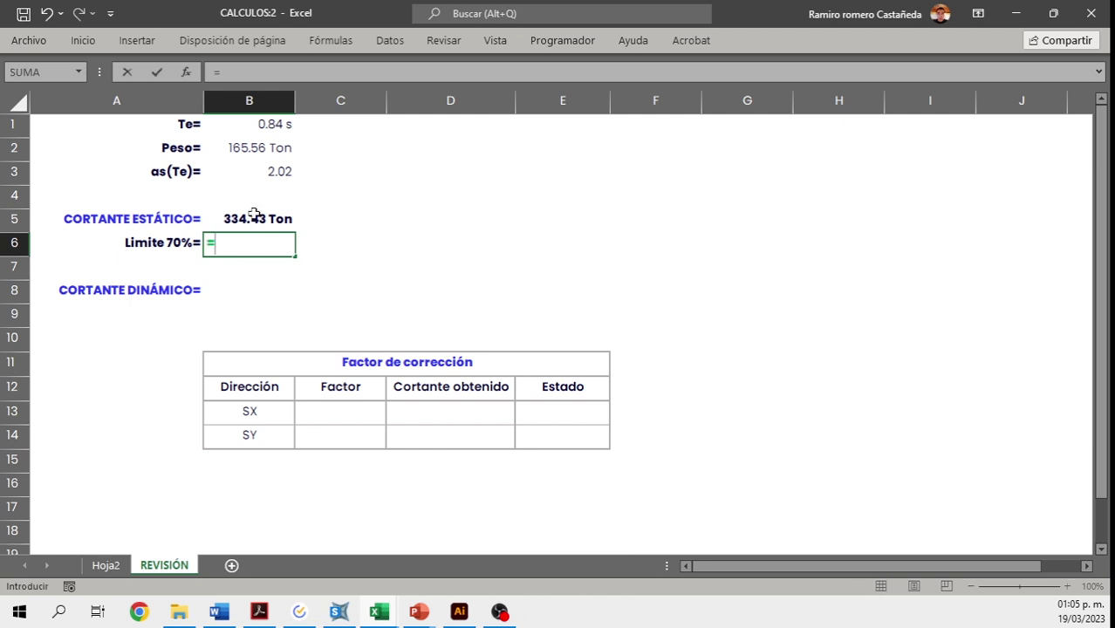
left_click(253, 215)
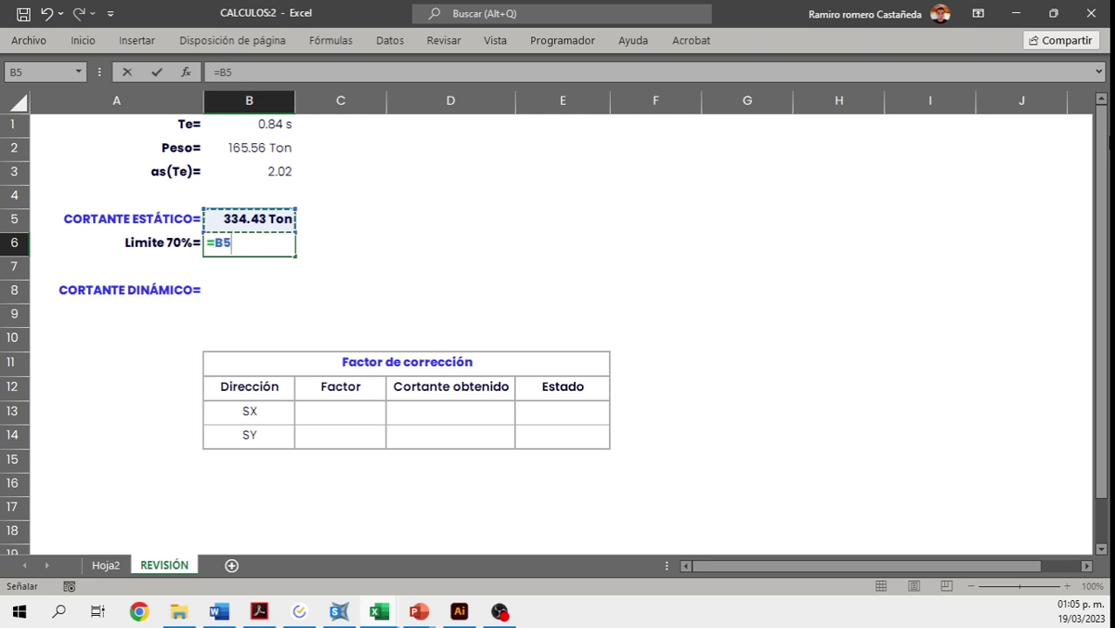
type("*0.7")
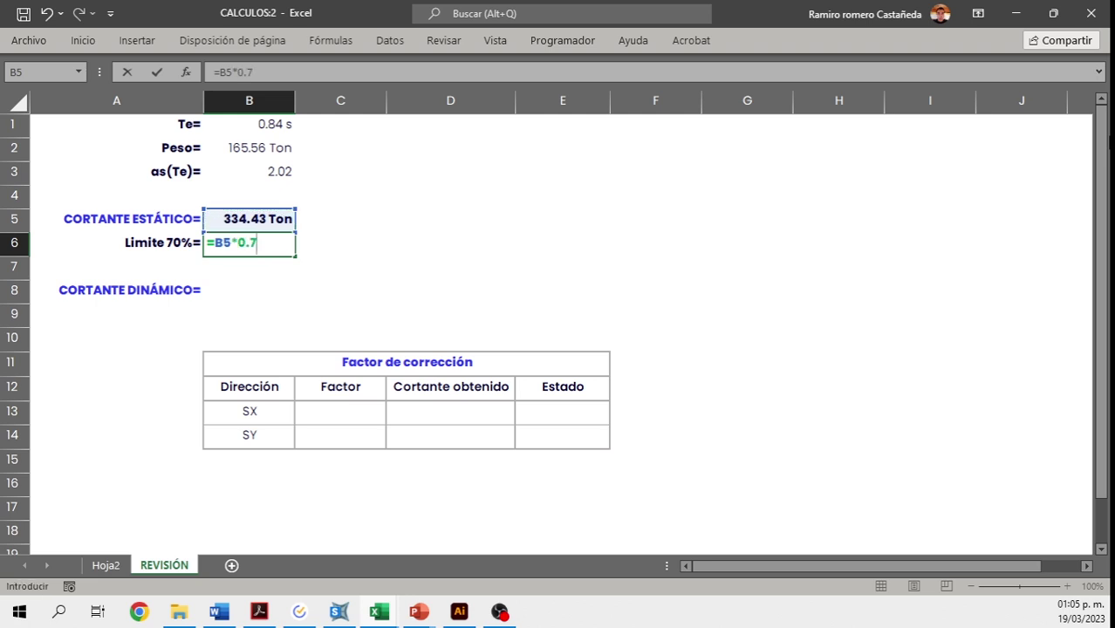
key("Return")
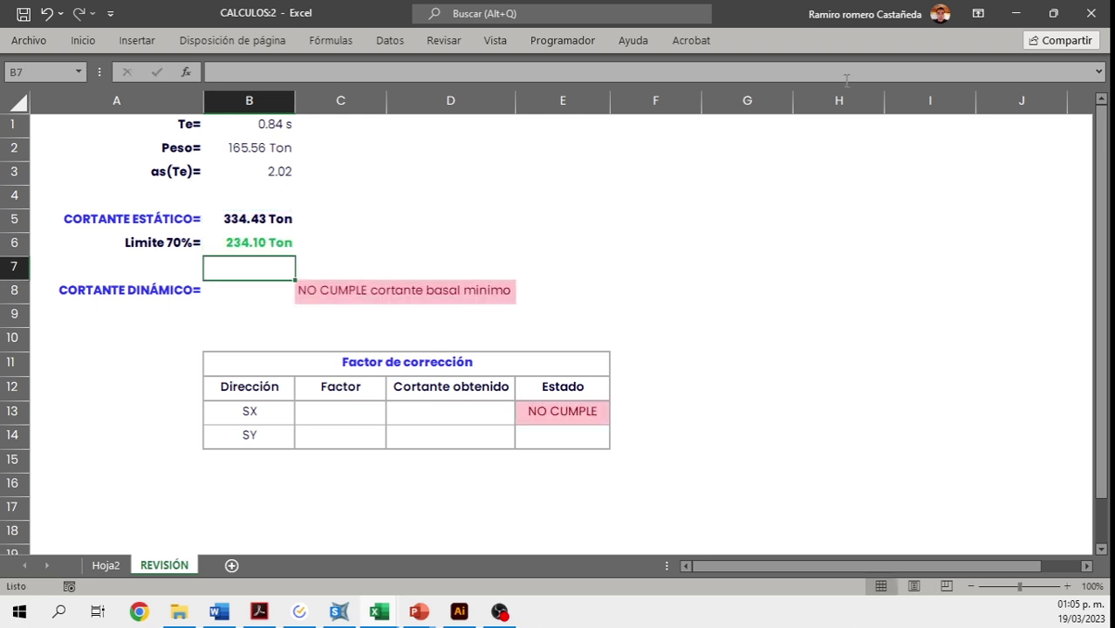
left_click(241, 242)
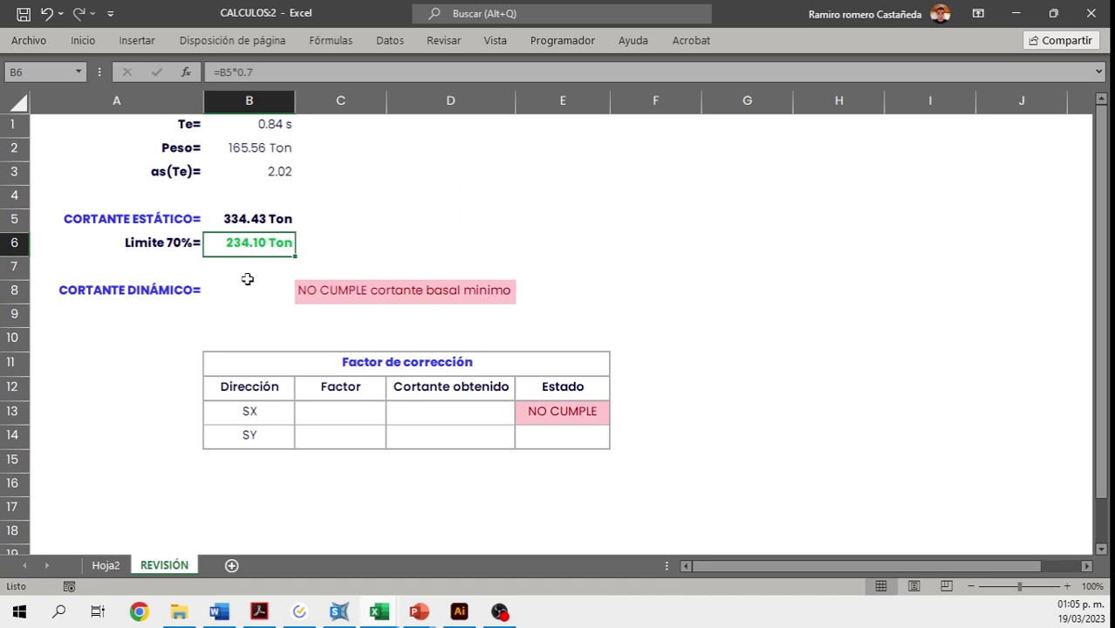
- Switch to SAP2000, close the Base Reactions table, and show the definition of the ELF_DIN 100%SX + 30%SY load combination
left_click(338, 610)
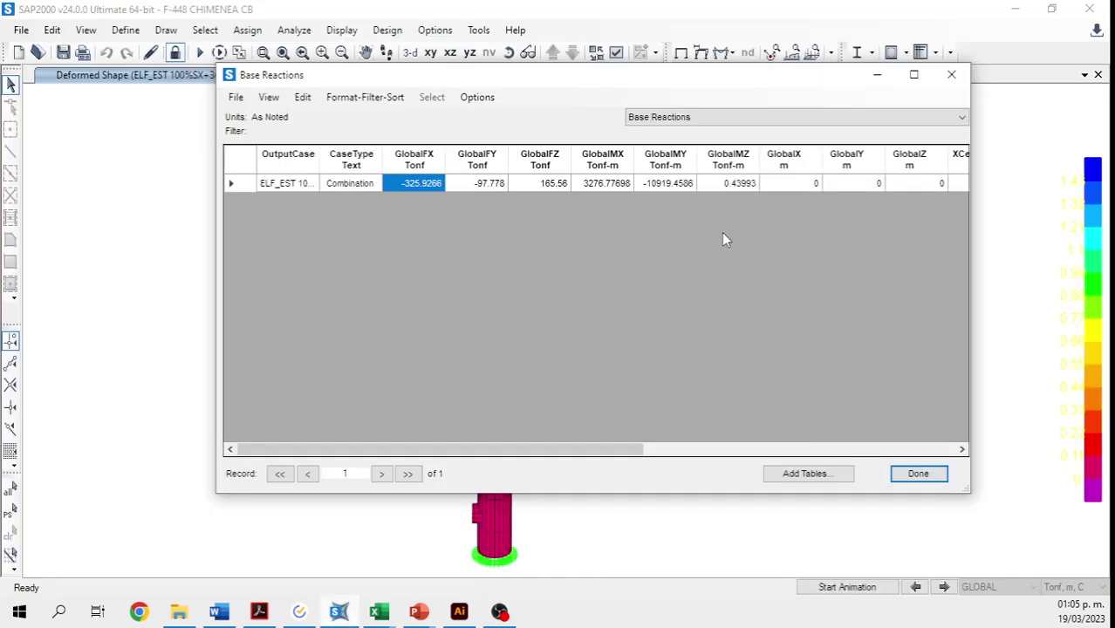
left_click(951, 74)
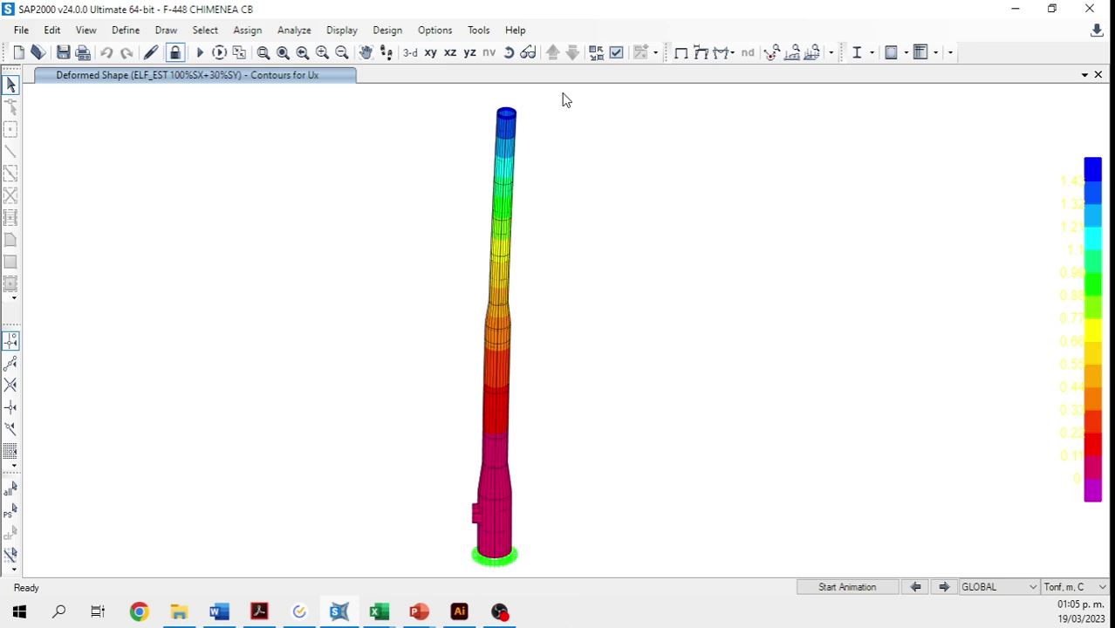
left_click(122, 31)
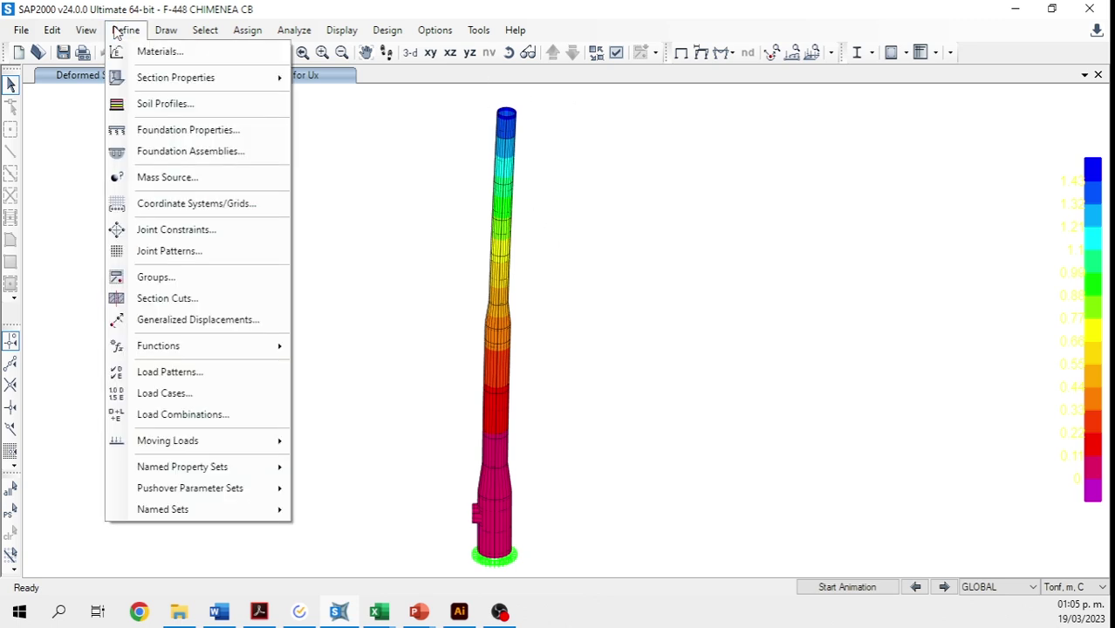
left_click(229, 416)
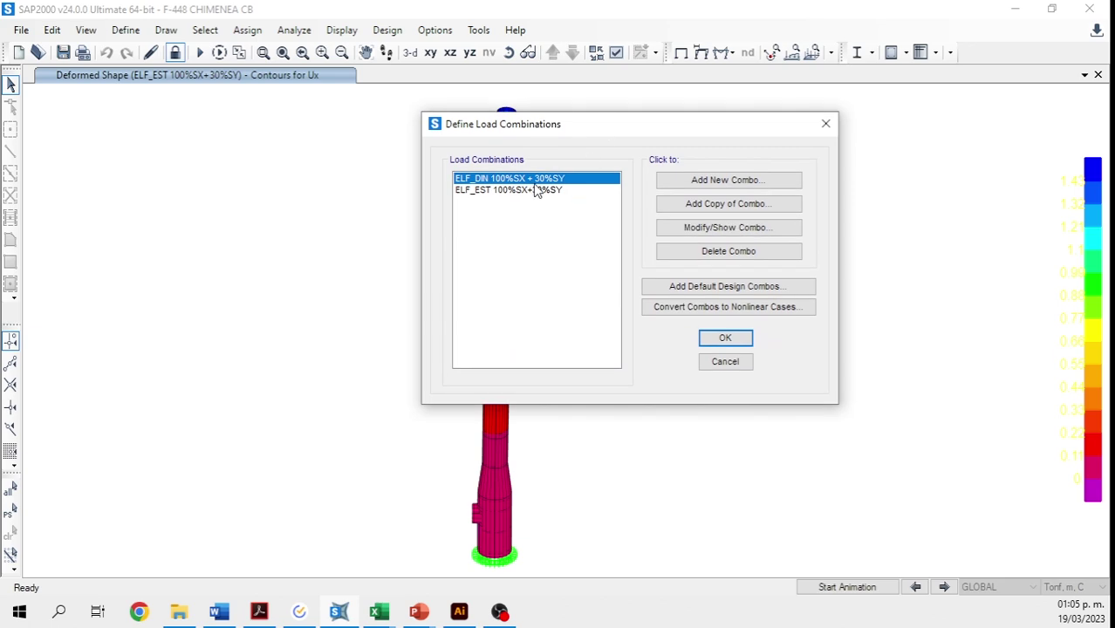
left_click(703, 228)
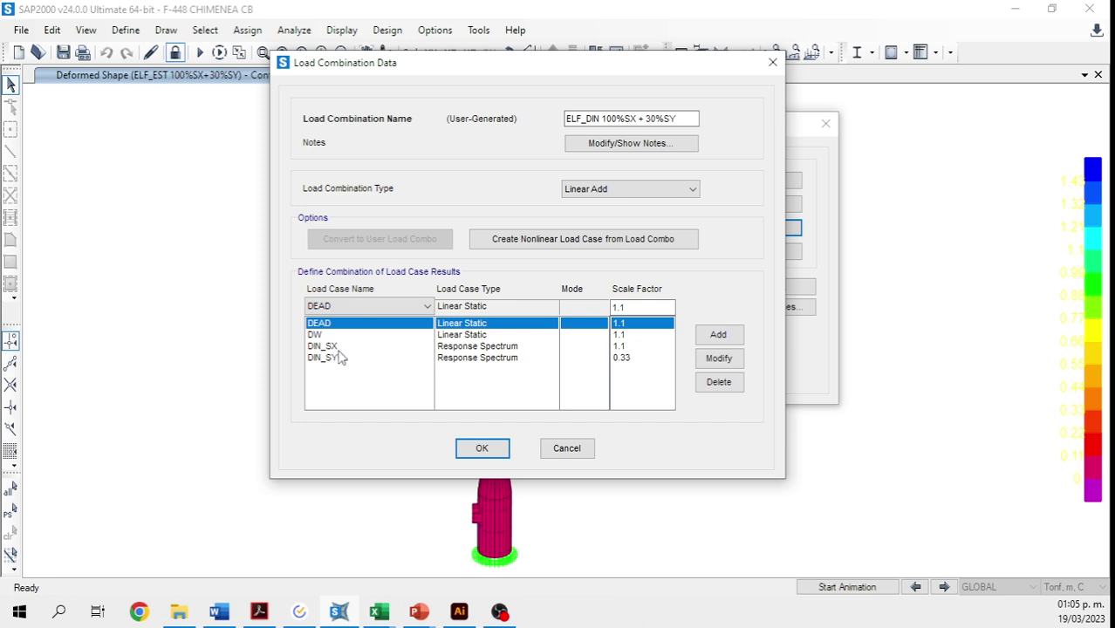
- Review the scale factors of the DW, DIN_SX and DIN_SY cases in the combination, and close the load combination dialogs
left_click(384, 336)
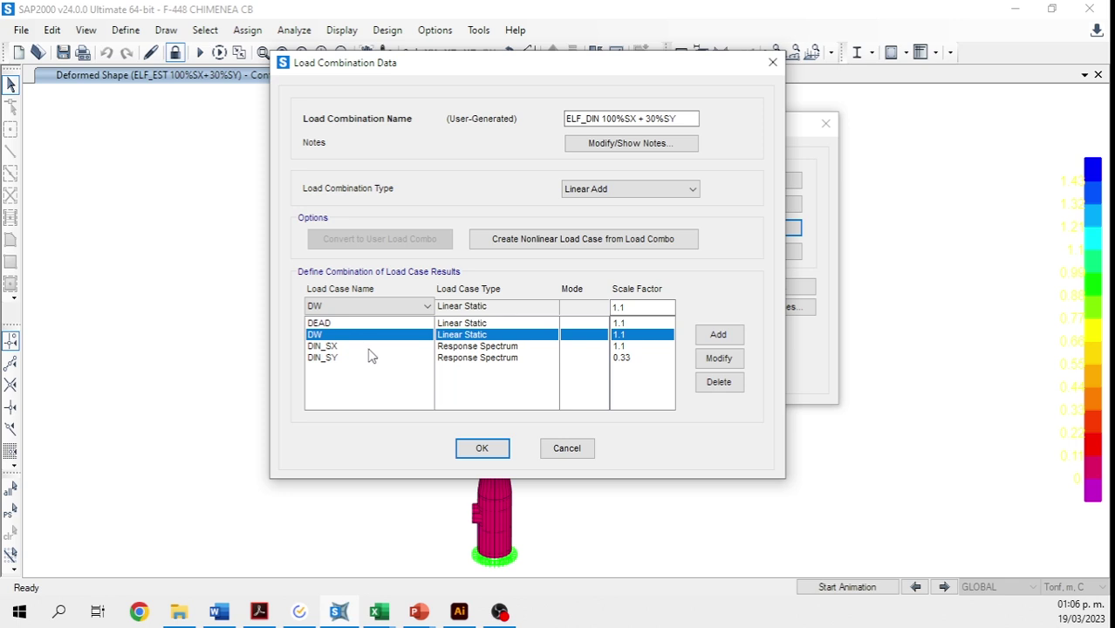
left_click(366, 347)
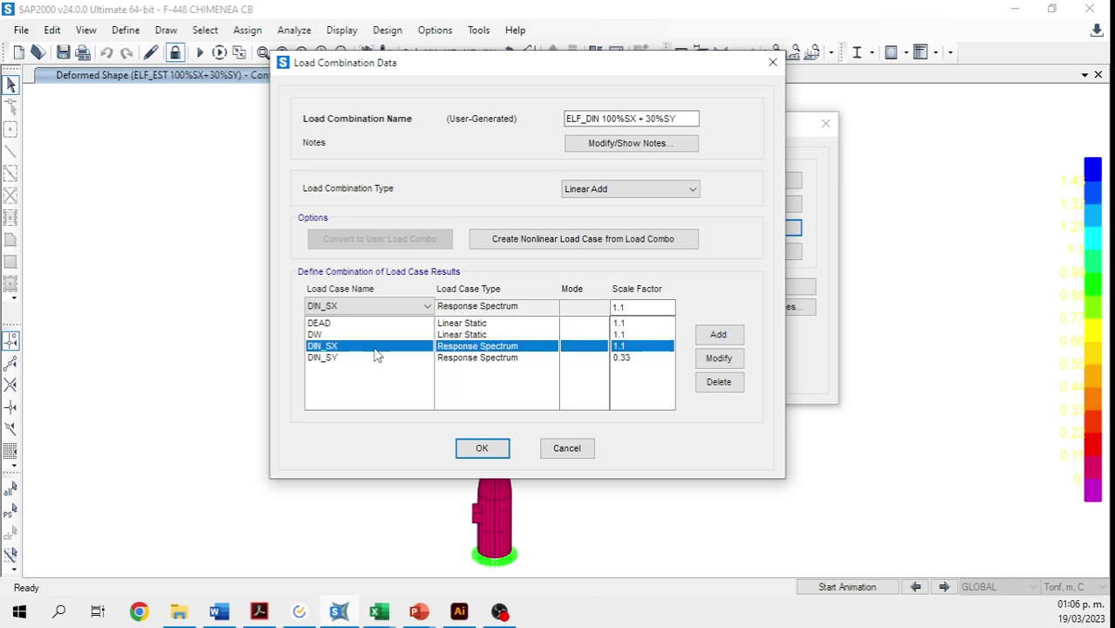
left_click(635, 359)
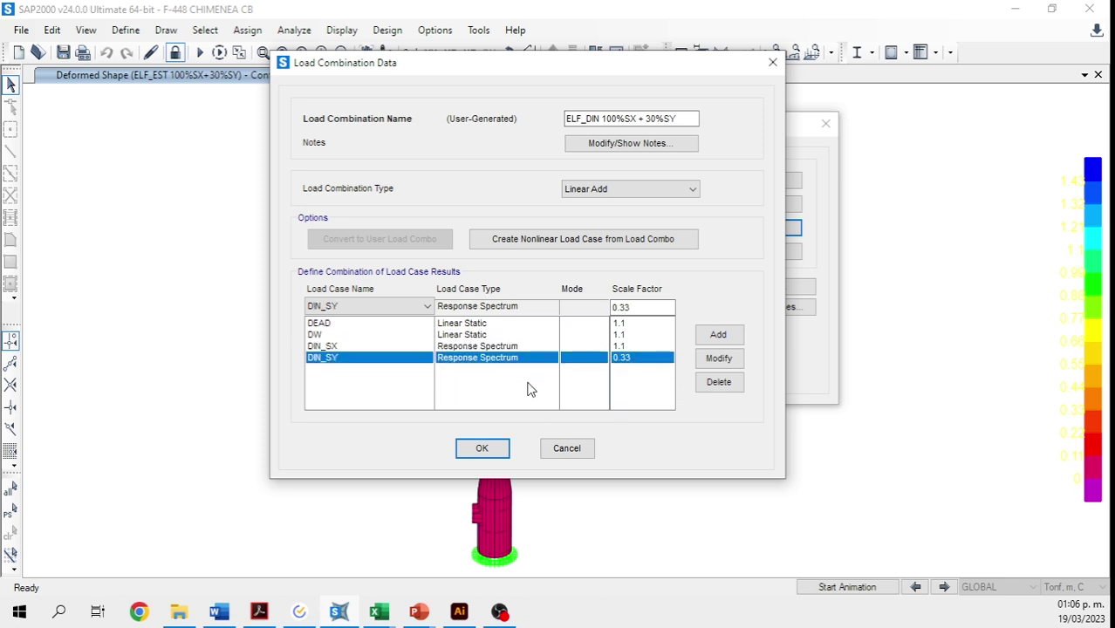
left_click(481, 448)
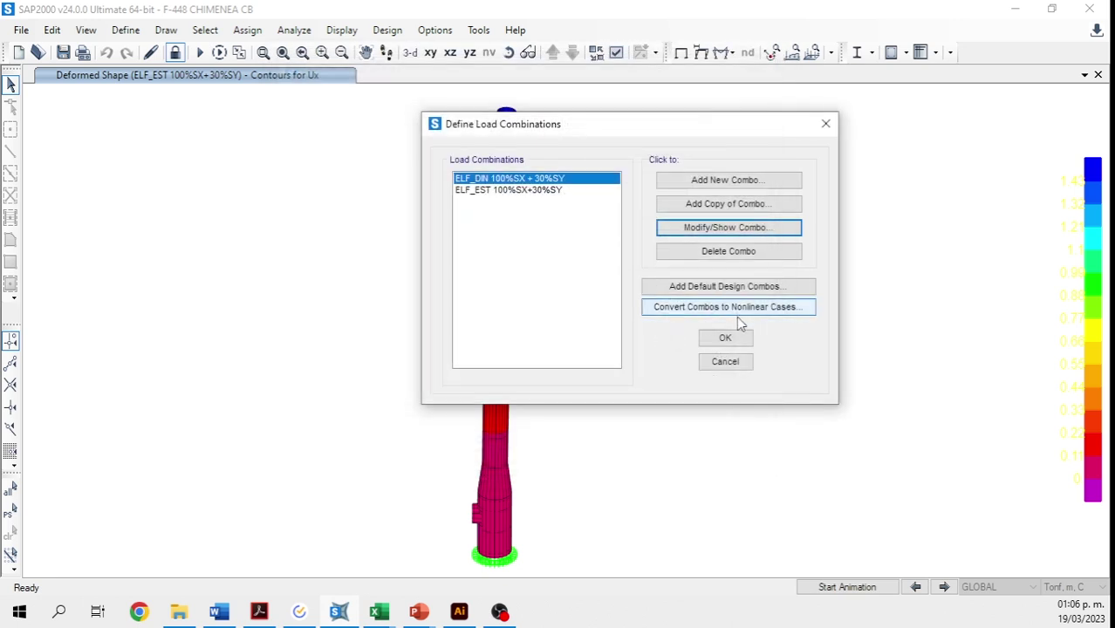
left_click(735, 339)
- Show the Base Reactions table with only the ELF_DIN 100%SX + 30%SY combination as output case
left_click(341, 30)
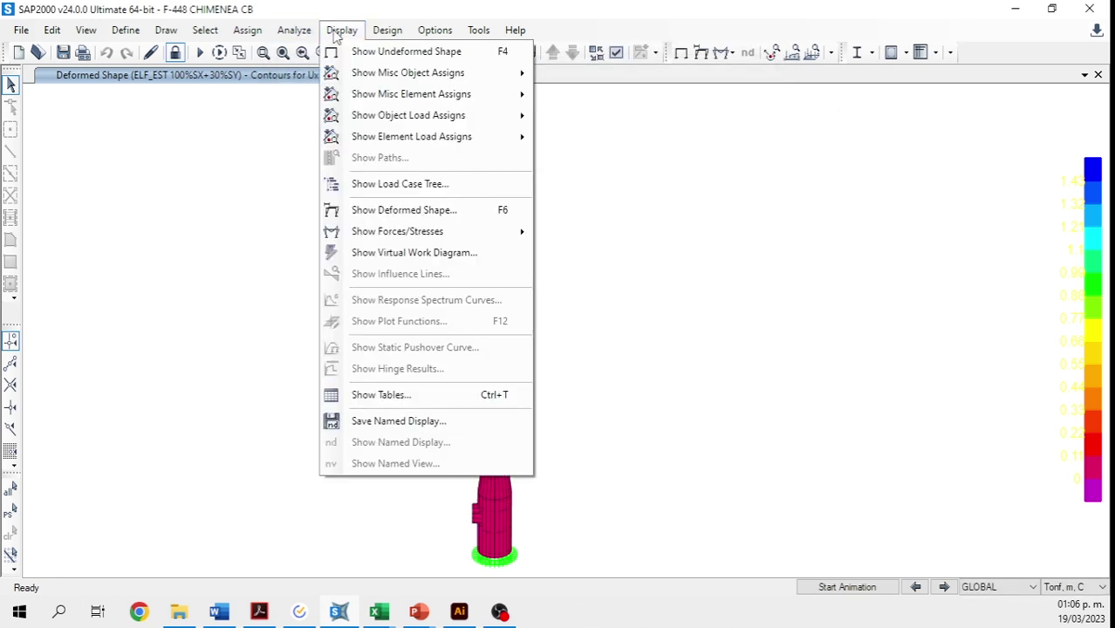
left_click(411, 400)
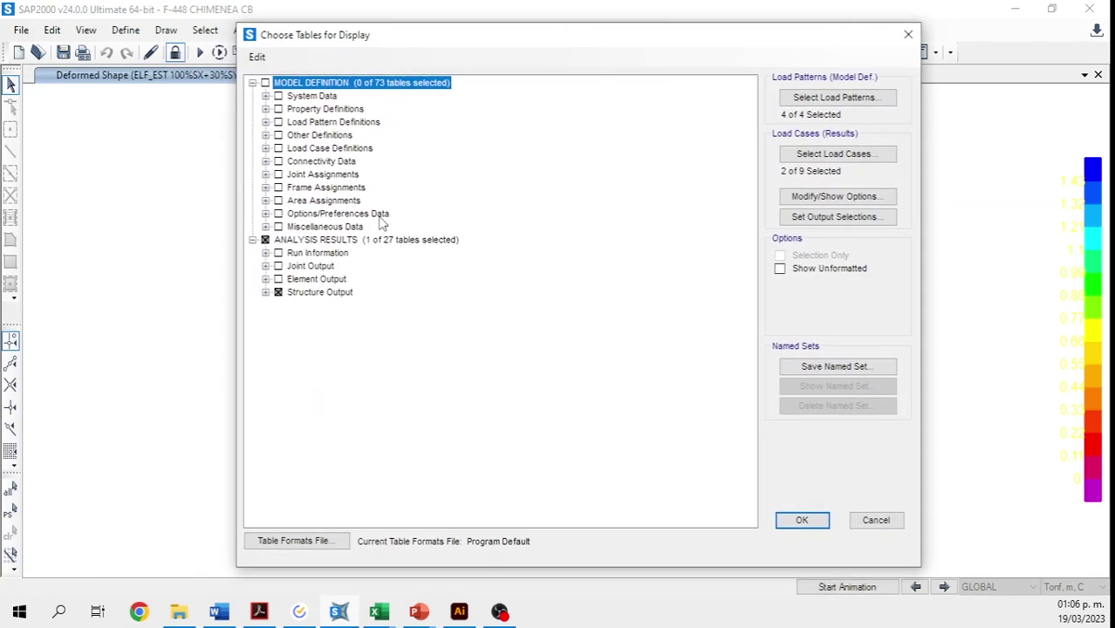
left_click(853, 155)
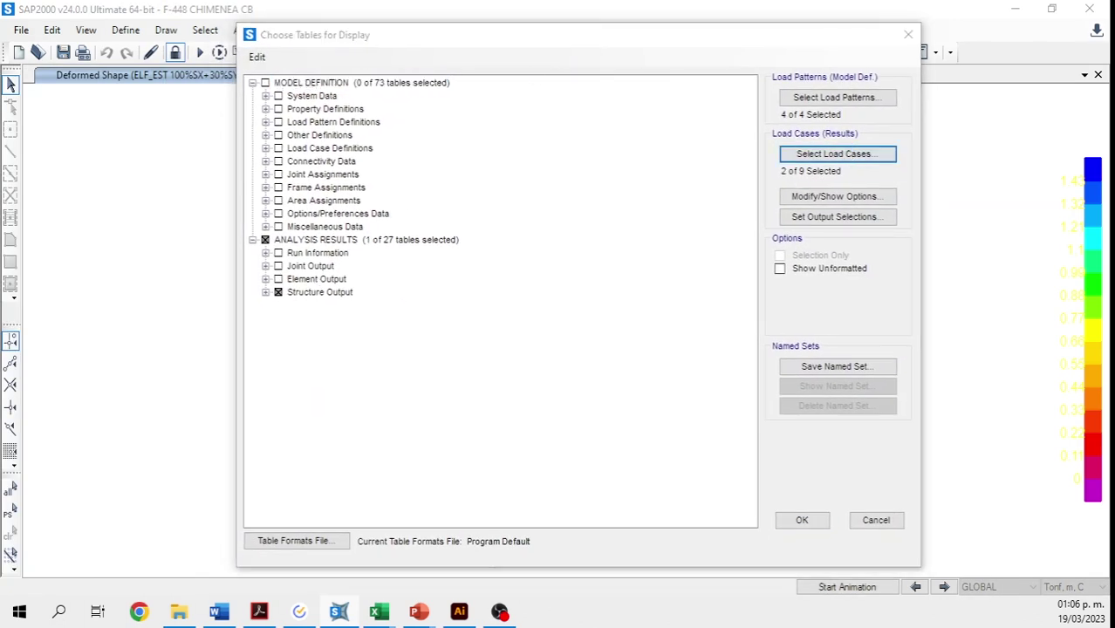
left_click_drag(468, 117, 632, 99)
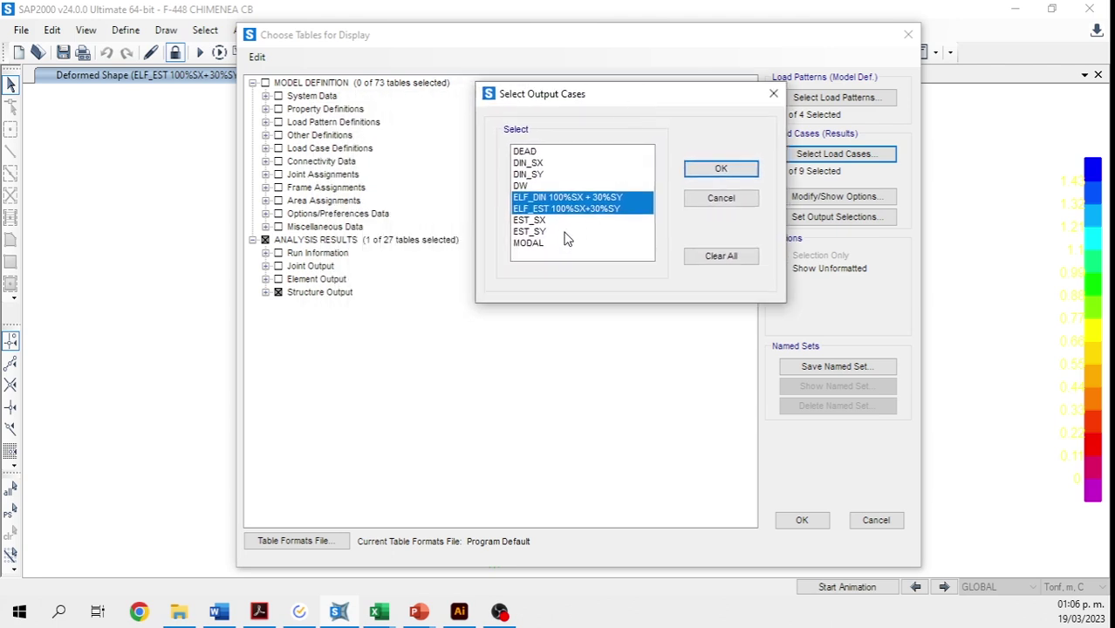
left_click(555, 211)
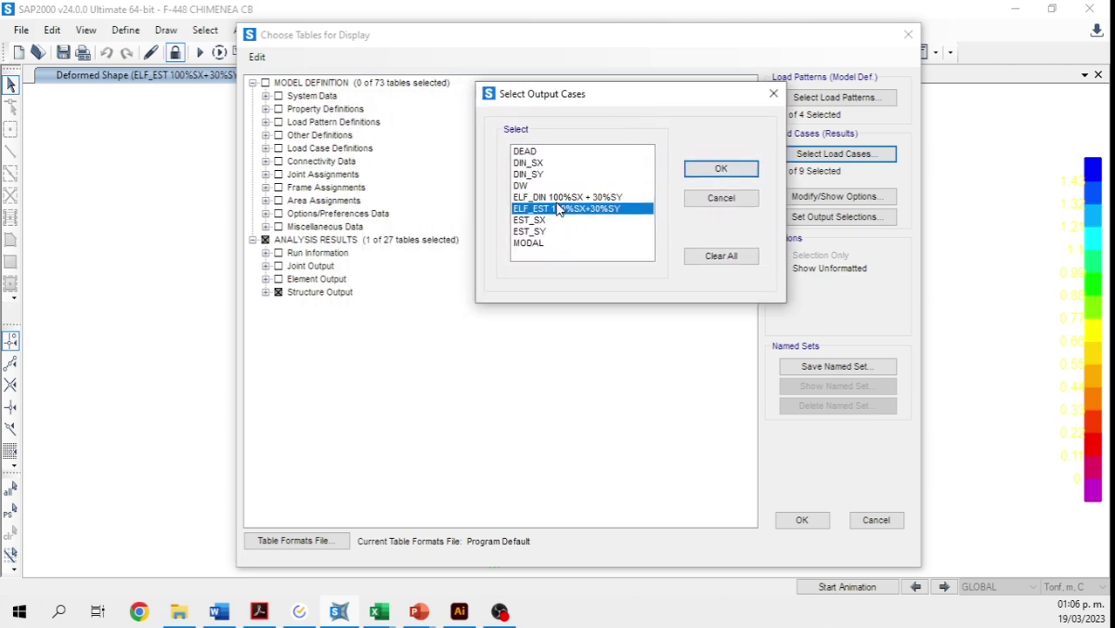
left_click(560, 199)
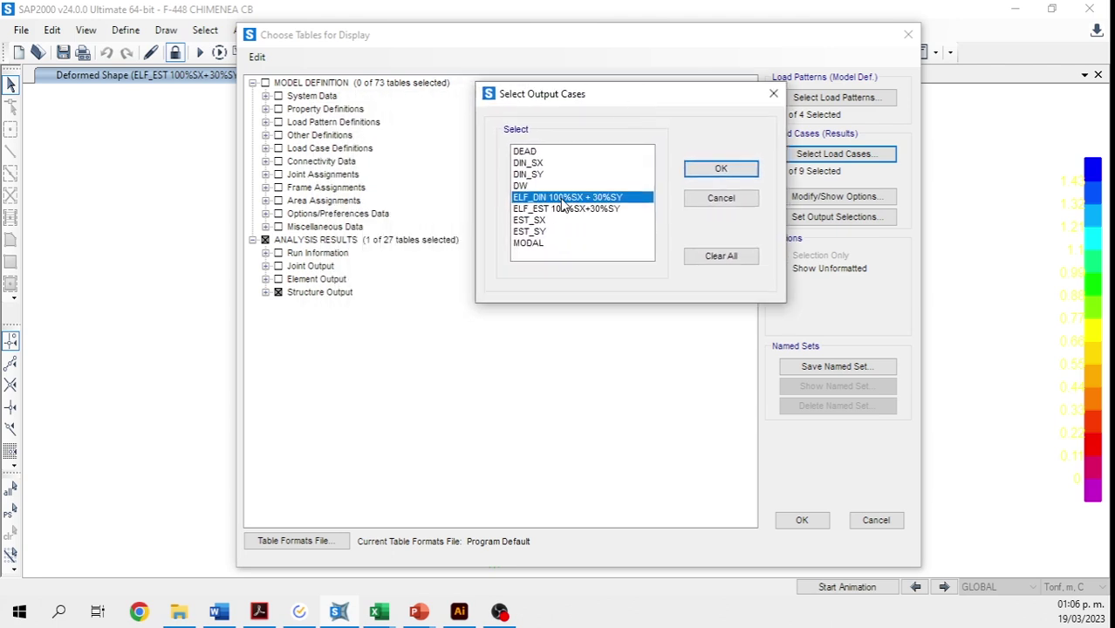
left_click(719, 170)
left_click(801, 520)
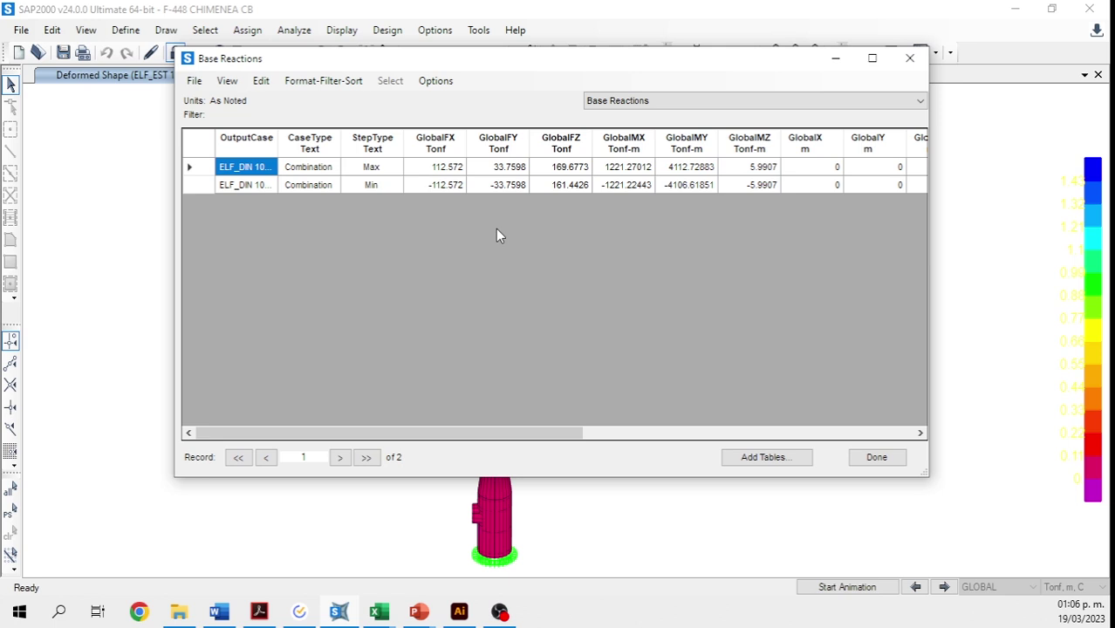
- Copy the Max GlobalFX value 112.572 from the Base Reactions table into Excel's CORTANTE DINÁMICO cell B8, matching the destination formatting
left_click(435, 143)
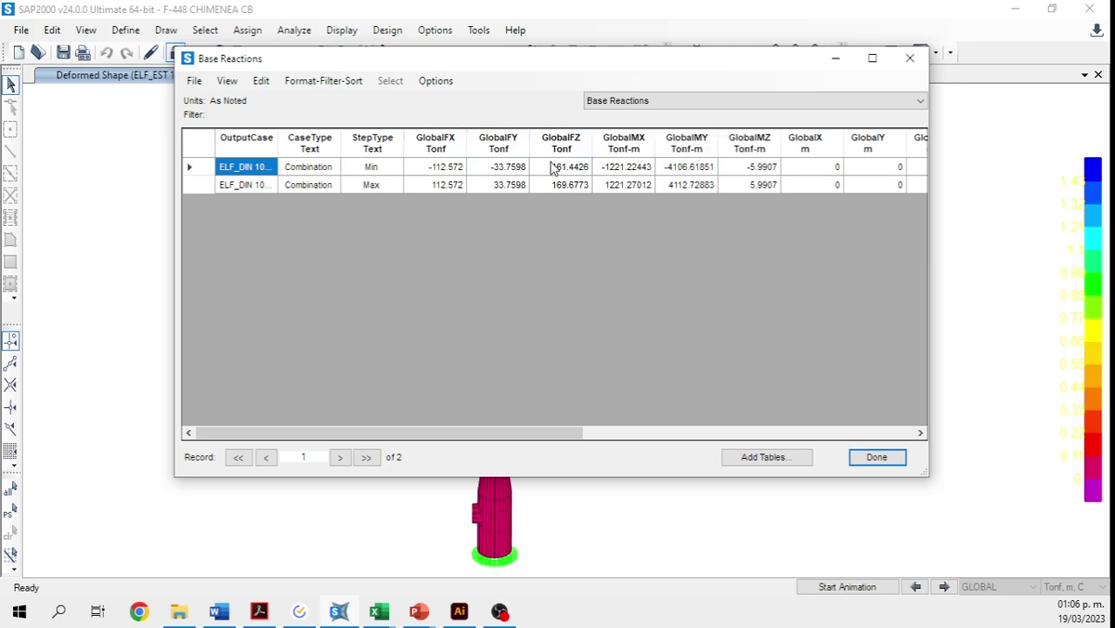
left_click(448, 185)
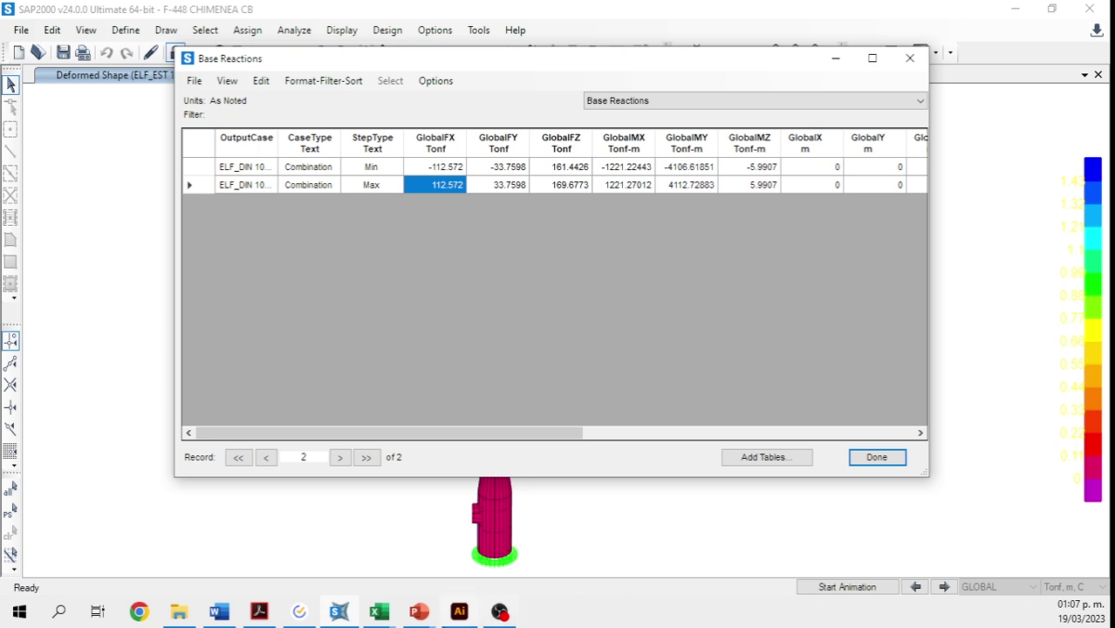
left_click(271, 558)
right_click(247, 281)
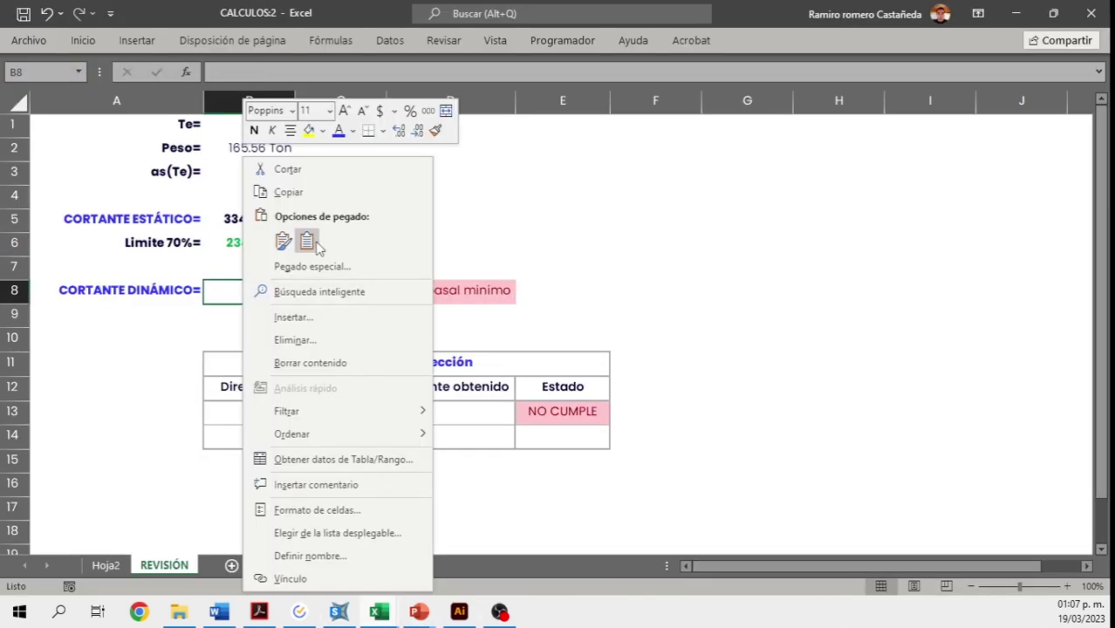
left_click(312, 244)
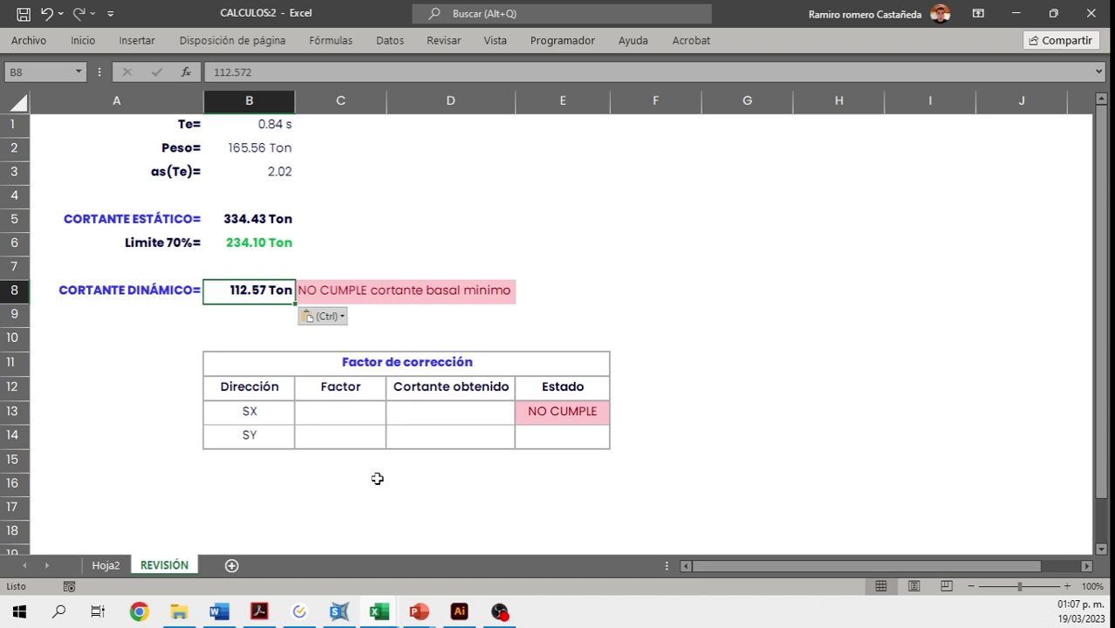
- Switch to the MDOC 2015 PDF in Acrobat and examine how section 3.7.8.1 increases design responses when Vd/Ve is below 70%
left_click(345, 365)
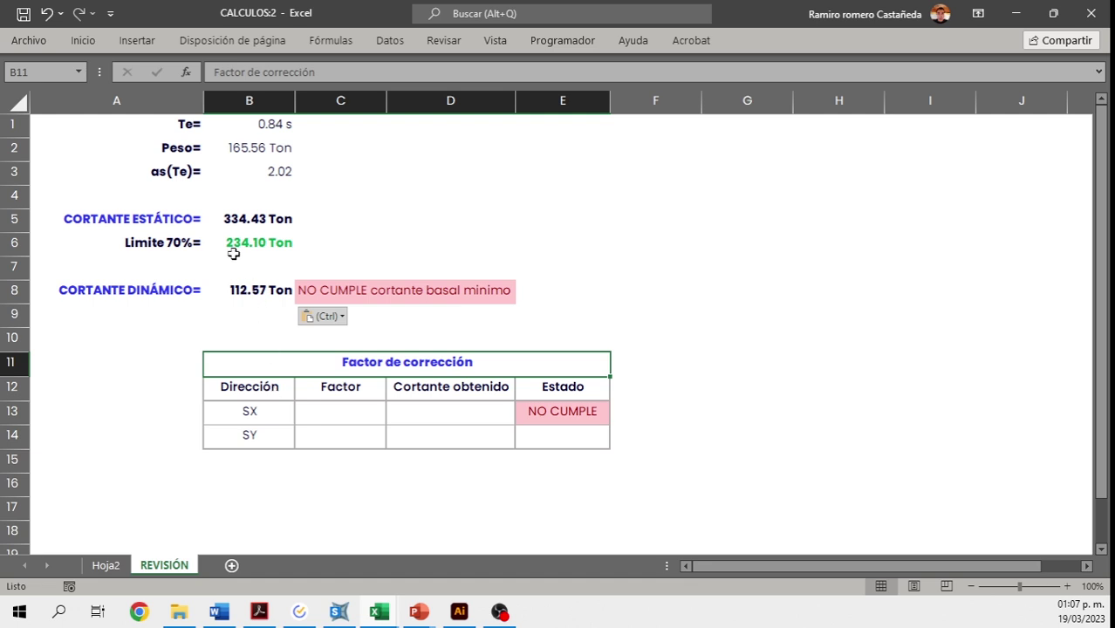
left_click(259, 612)
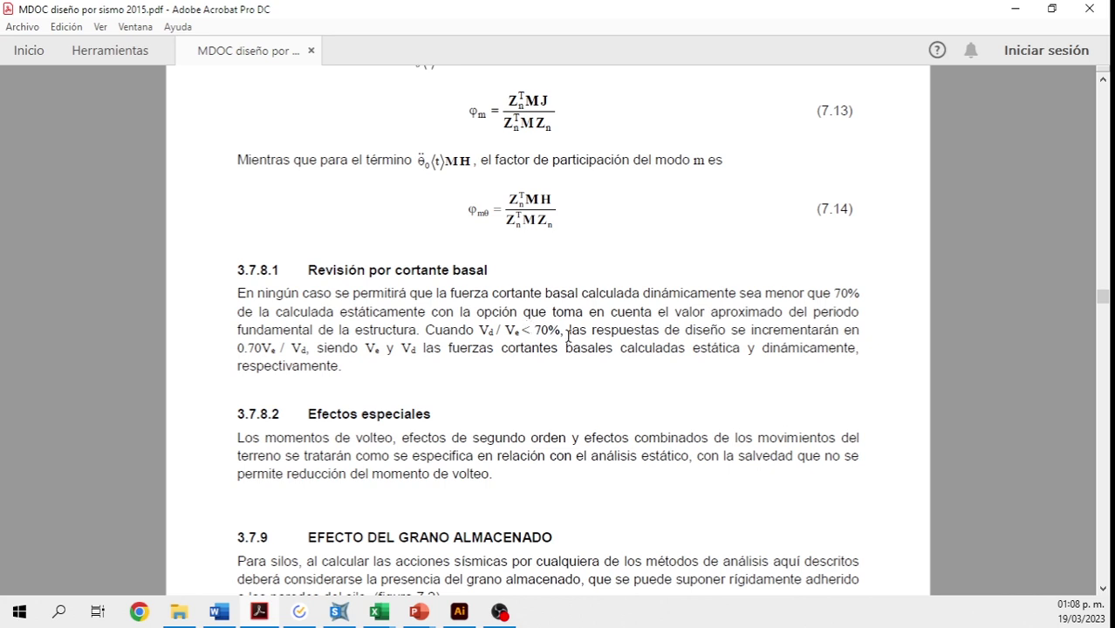
left_click_drag(571, 332, 812, 334)
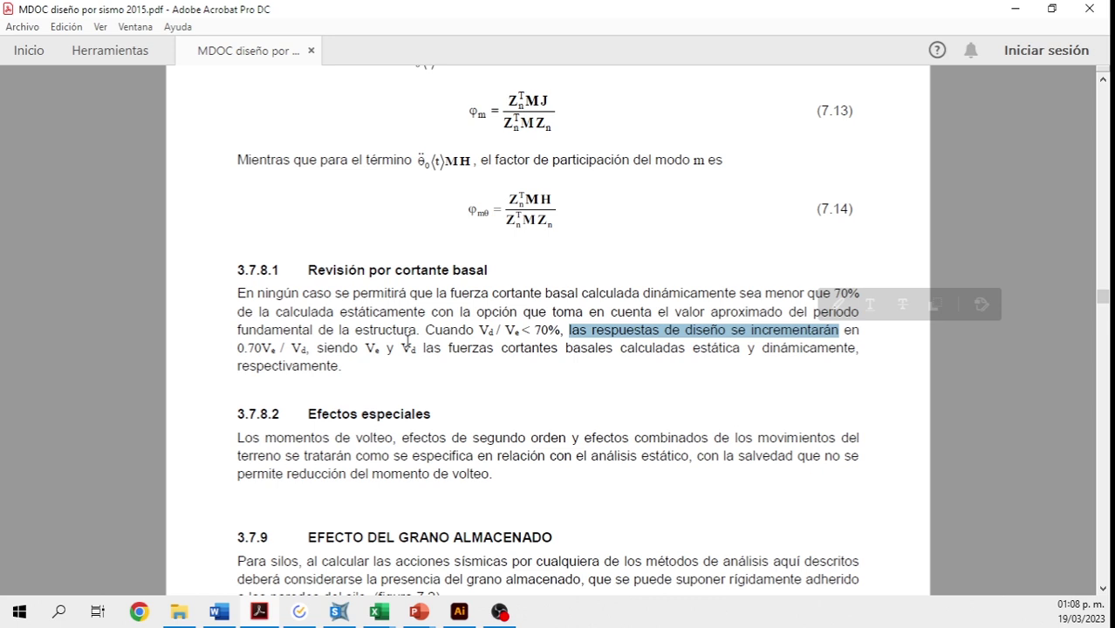
left_click(408, 341)
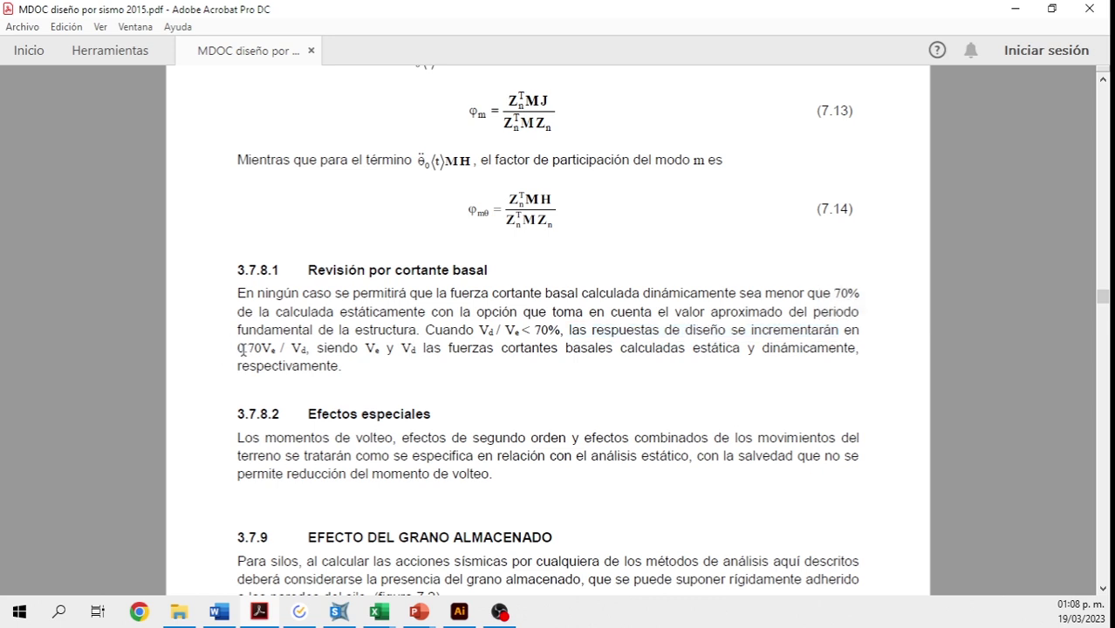
left_click_drag(236, 349, 275, 349)
left_click(274, 367)
- Return to the CALCULOS:2 workbook in Excel and enter =0.7*(B5/B8) as the SX factor formula in cell C13
mouse_move(379, 615)
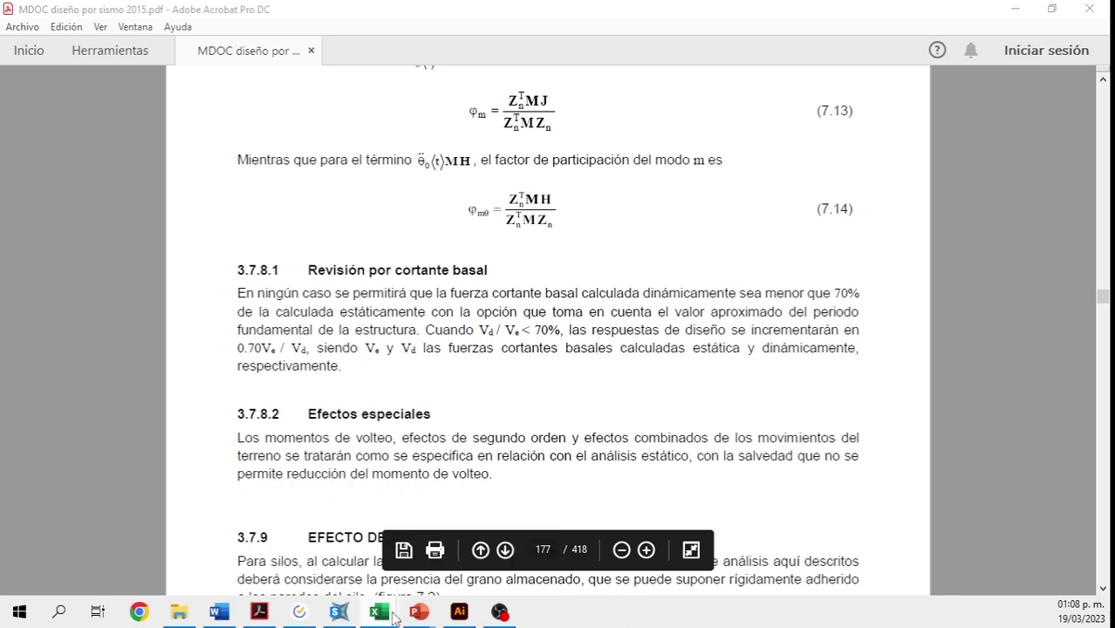
left_click(418, 556)
left_click(332, 410)
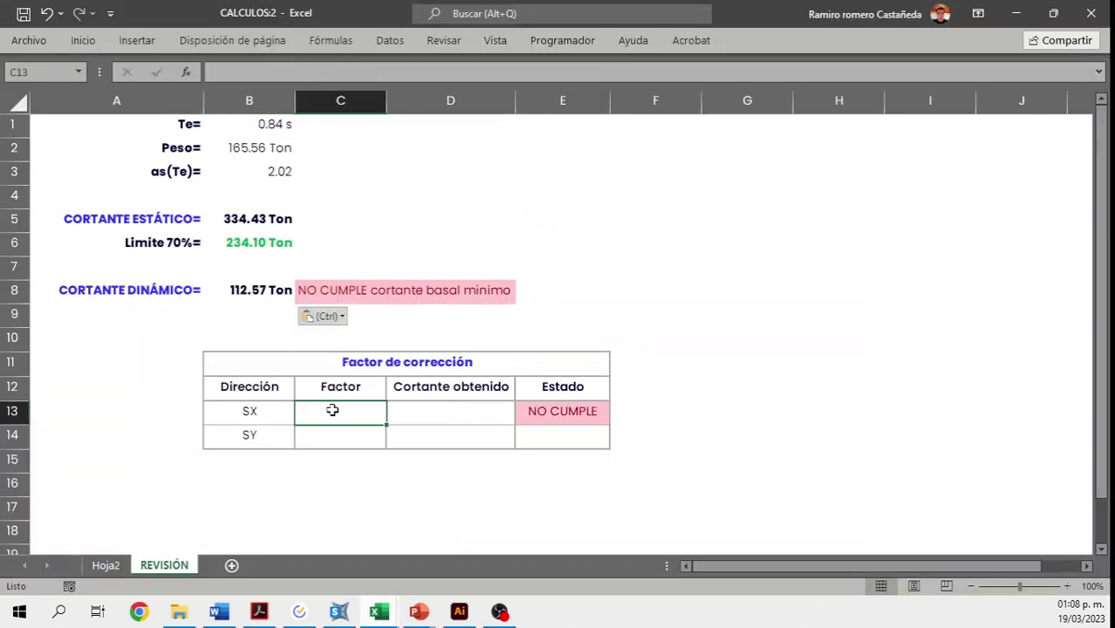
type("=")
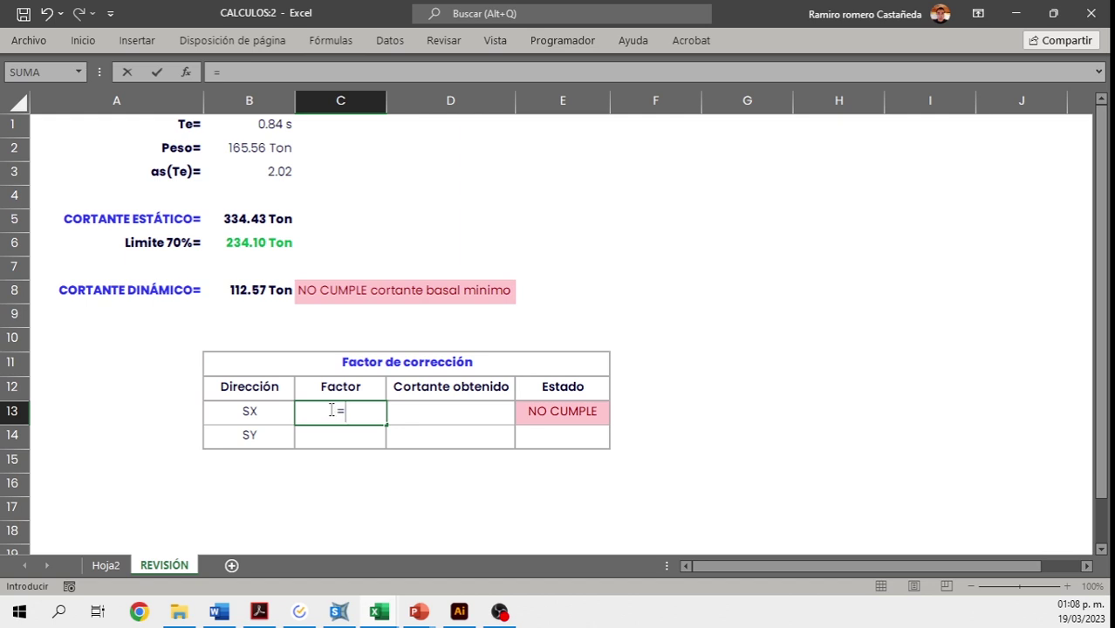
type("0.7*()")
left_click(261, 218)
type("/")
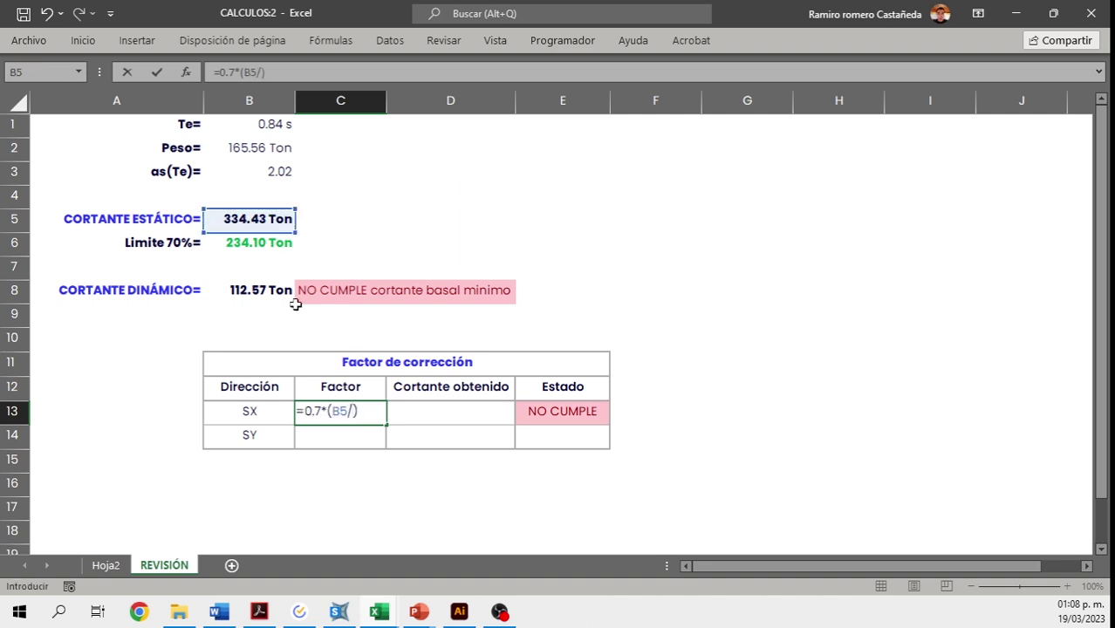
left_click(253, 295)
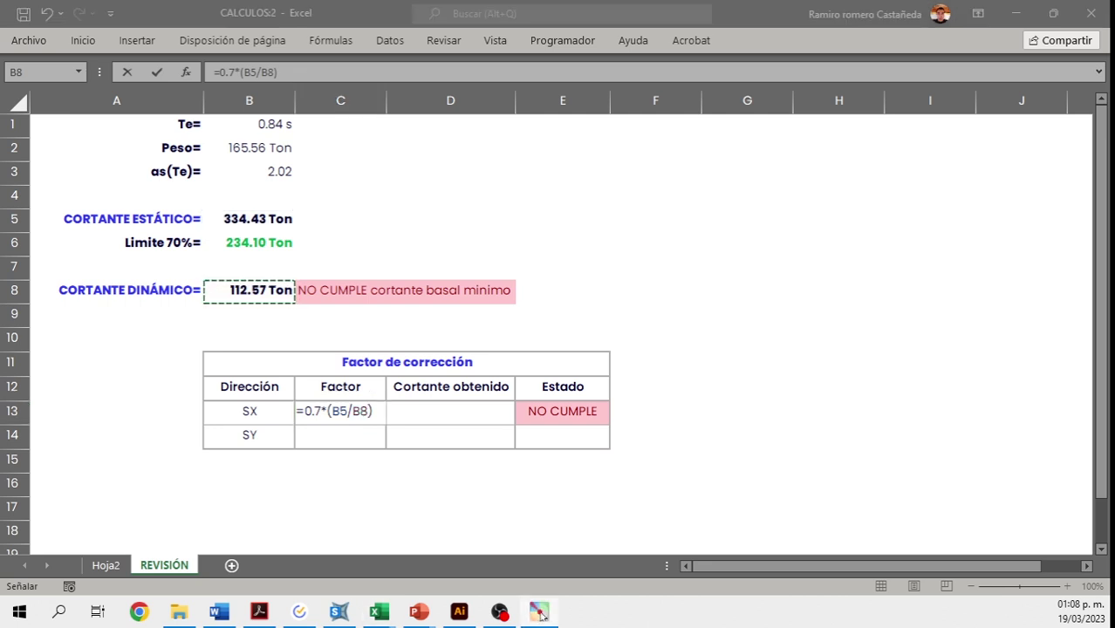
- Annotate the screen in red with Ve/VD and a crossed-out 1.1/1.1 pointing to a circled 1, and end the annotation
left_click_drag(957, 43, 932, 44)
left_click(937, 64)
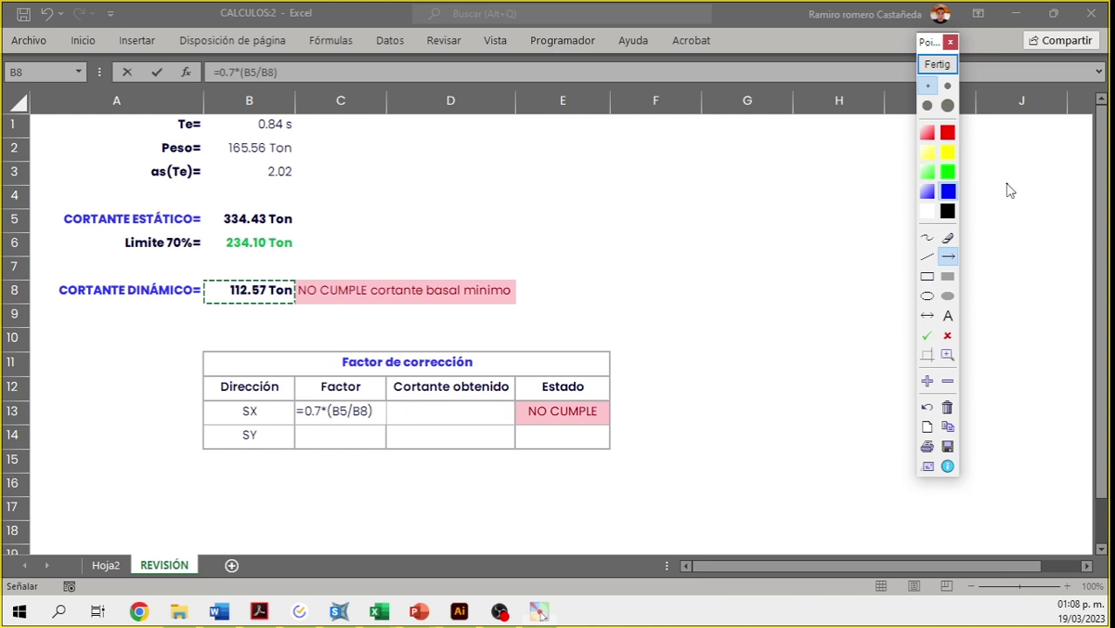
left_click(947, 132)
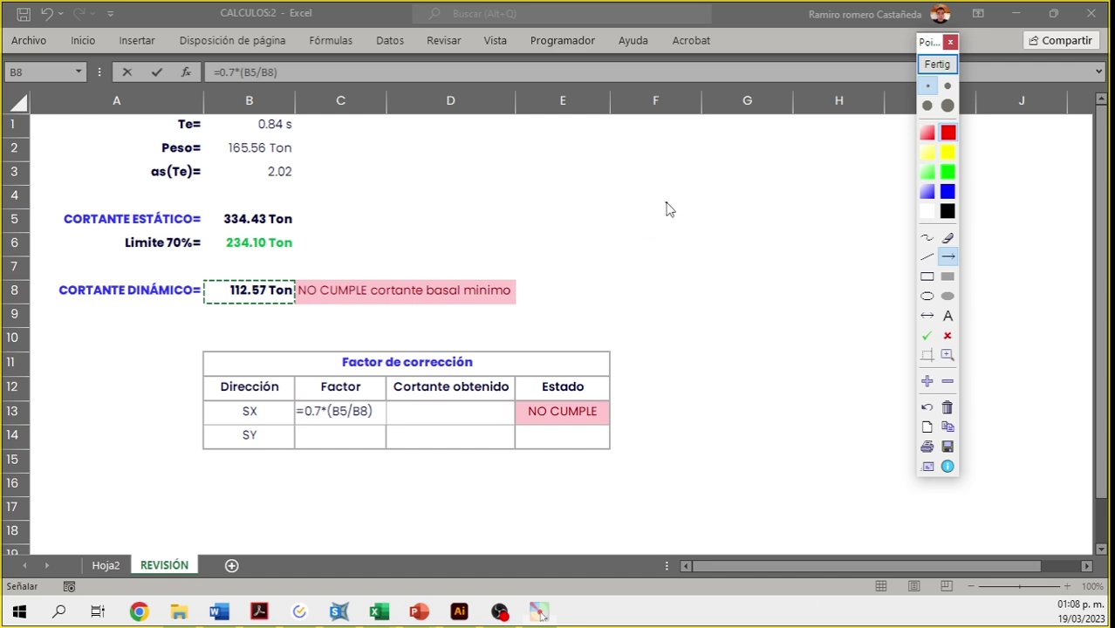
mouse_move(672, 145)
left_mouse_down()
mouse_move(695, 172)
mouse_move(698, 126)
mouse_move(722, 166)
left_mouse_up()
mouse_move(684, 185)
left_mouse_down()
mouse_move(749, 184)
mouse_move(724, 220)
mouse_move(746, 223)
mouse_move(734, 215)
left_mouse_up()
mouse_move(773, 146)
left_mouse_down()
mouse_move(774, 162)
mouse_move(799, 163)
mouse_move(810, 177)
mouse_move(779, 216)
mouse_move(812, 225)
left_mouse_up()
left_click(786, 164)
left_click(795, 220)
mouse_move(779, 213)
left_mouse_down()
mouse_move(781, 225)
mouse_move(820, 129)
mouse_move(833, 118)
mouse_move(833, 138)
mouse_move(852, 102)
mouse_move(854, 134)
mouse_move(858, 97)
left_mouse_up()
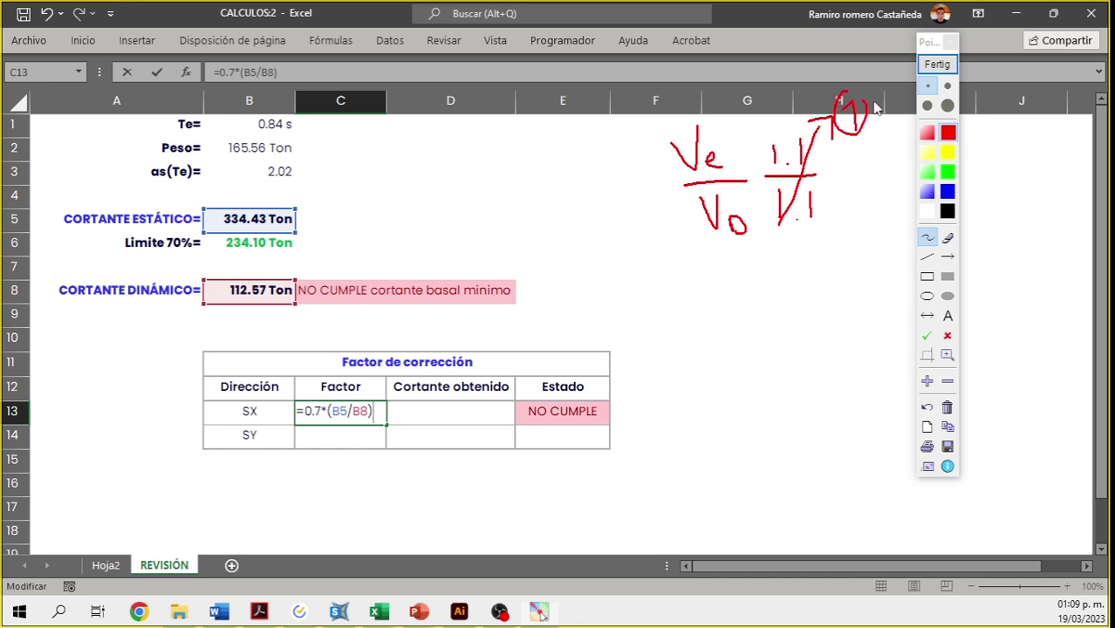
left_click(936, 66)
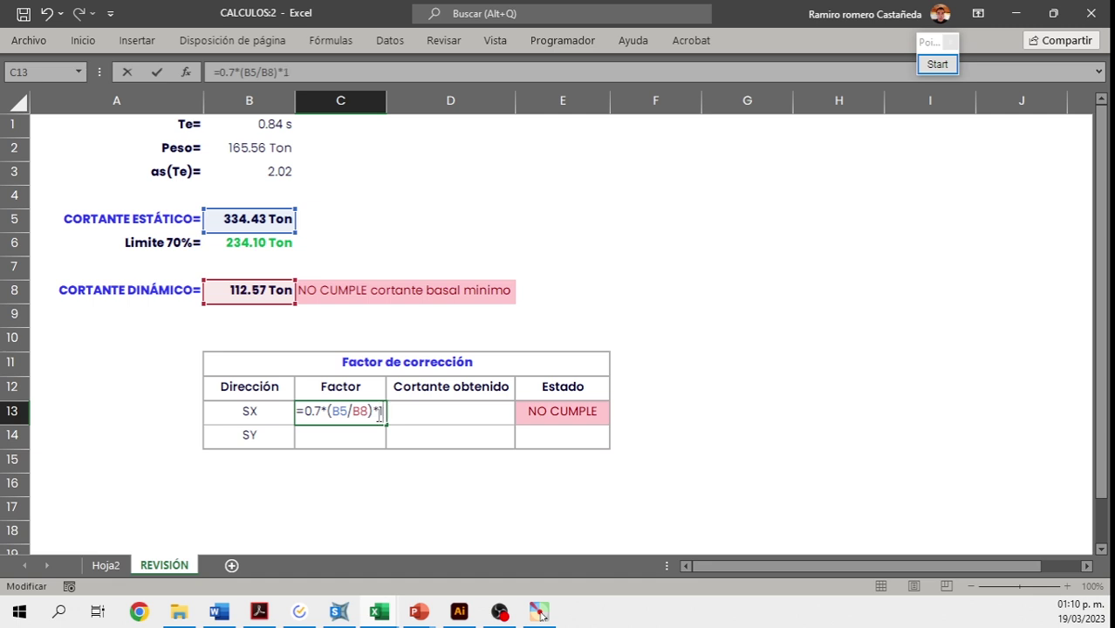
- Complete the SX factor in cell C13 by multiplying by 1.1, giving the formula =0.7*(B5/B8)*1.1
type("1")
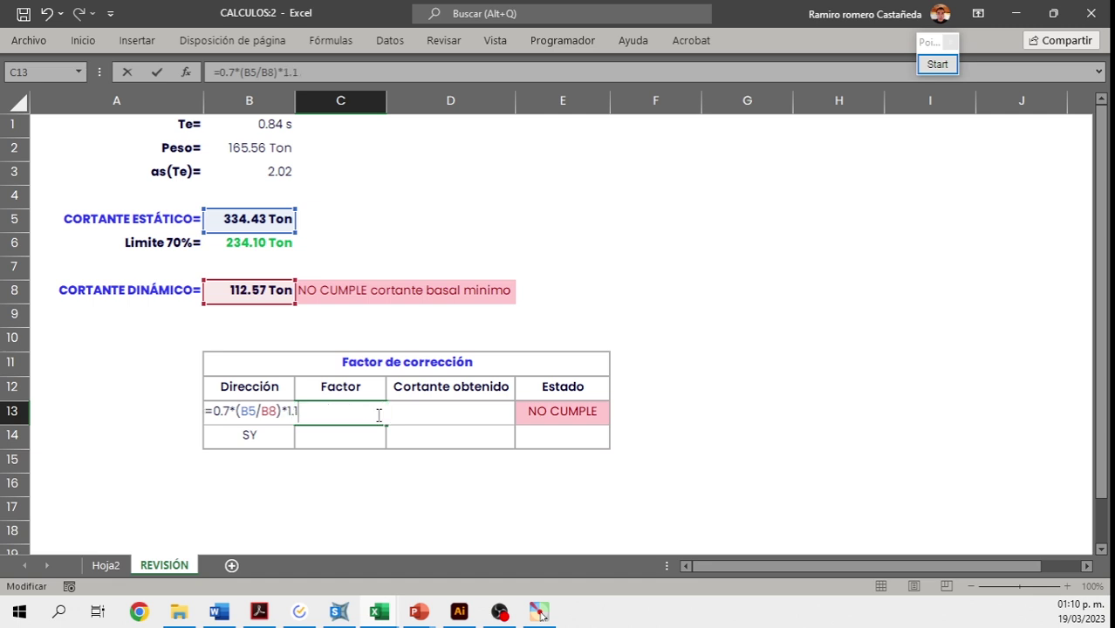
key("Return")
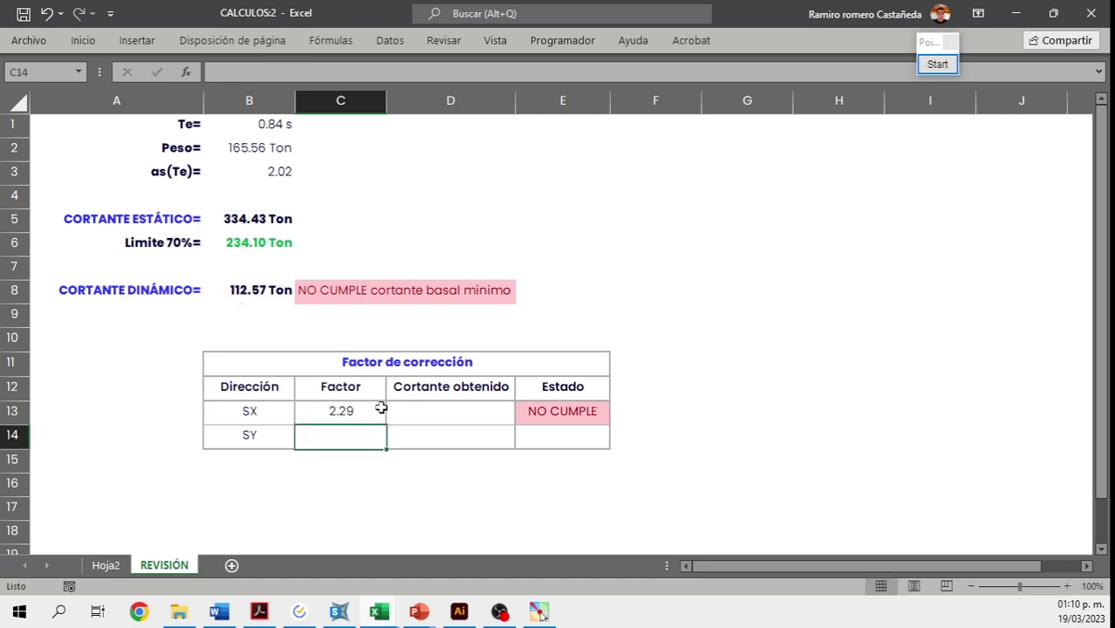
left_click(941, 68)
left_click(938, 67)
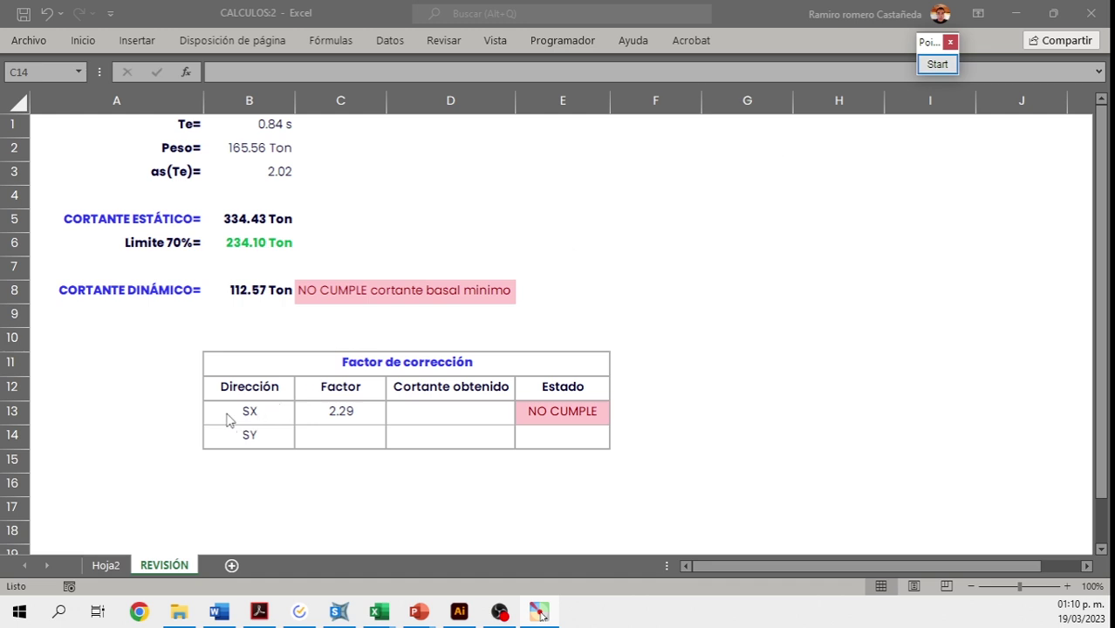
- Calculate the SY factor in cell C14 as 30% of the SX factor with the formula =C13*0.3
left_click(354, 433)
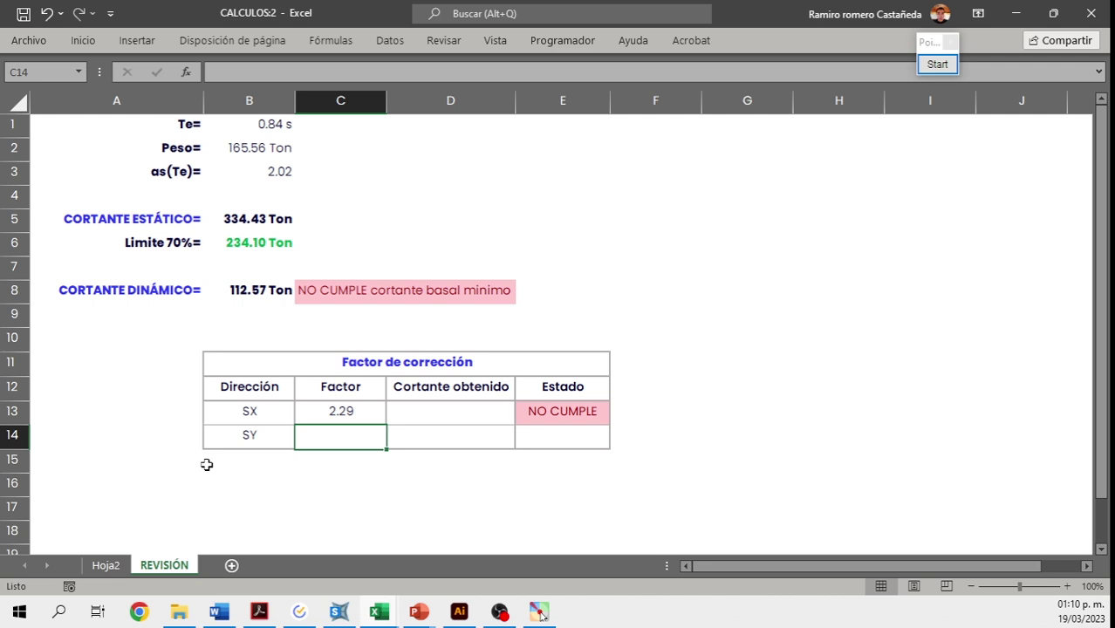
type("=")
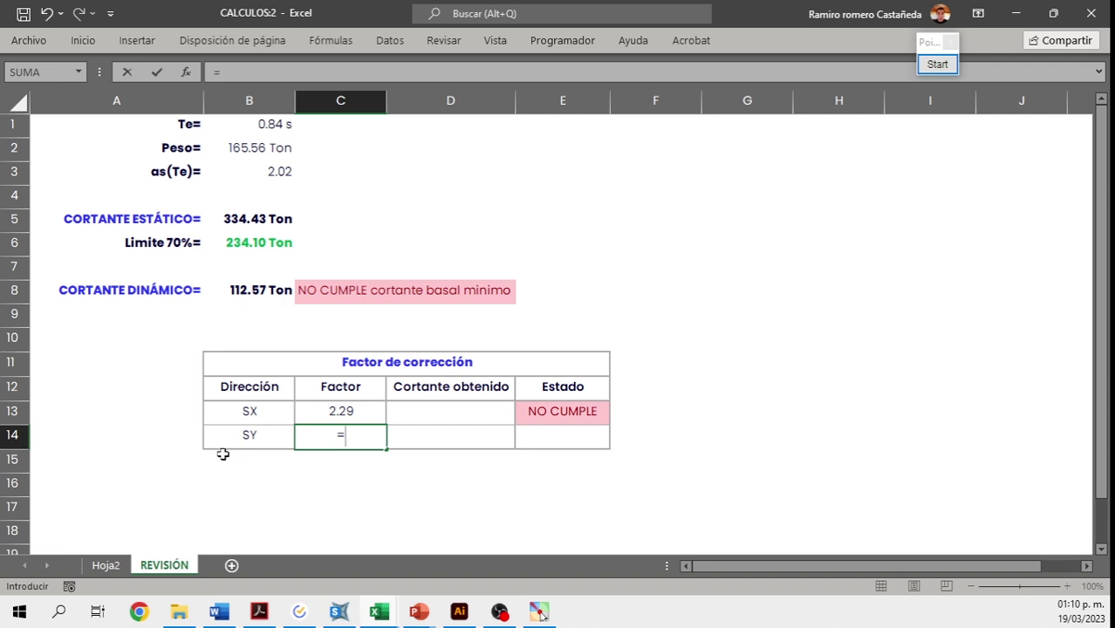
left_click(348, 411)
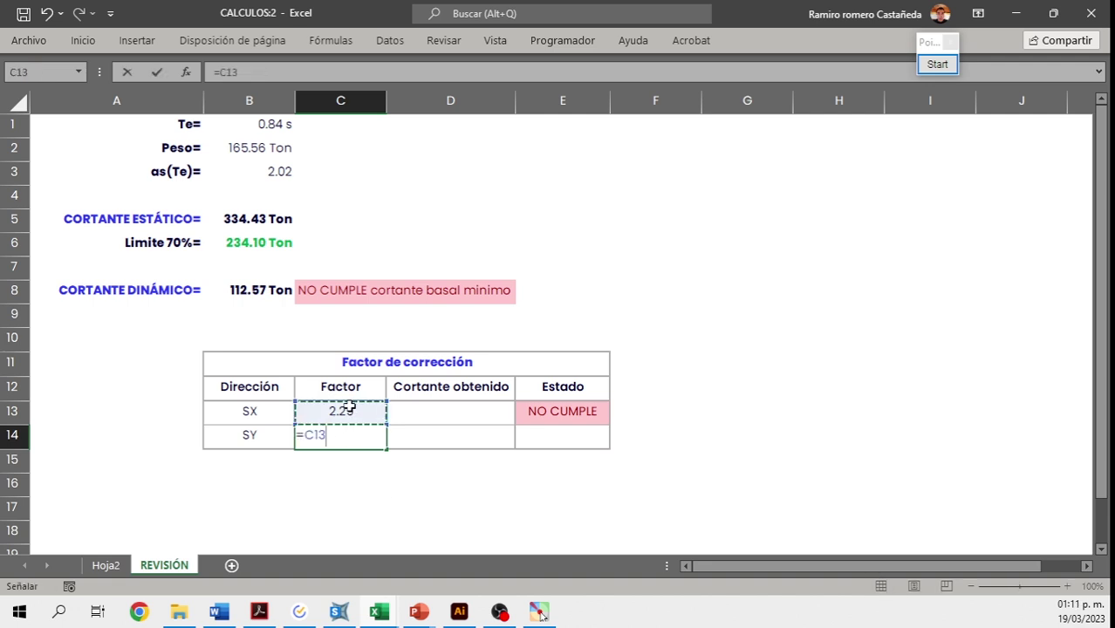
type("*")
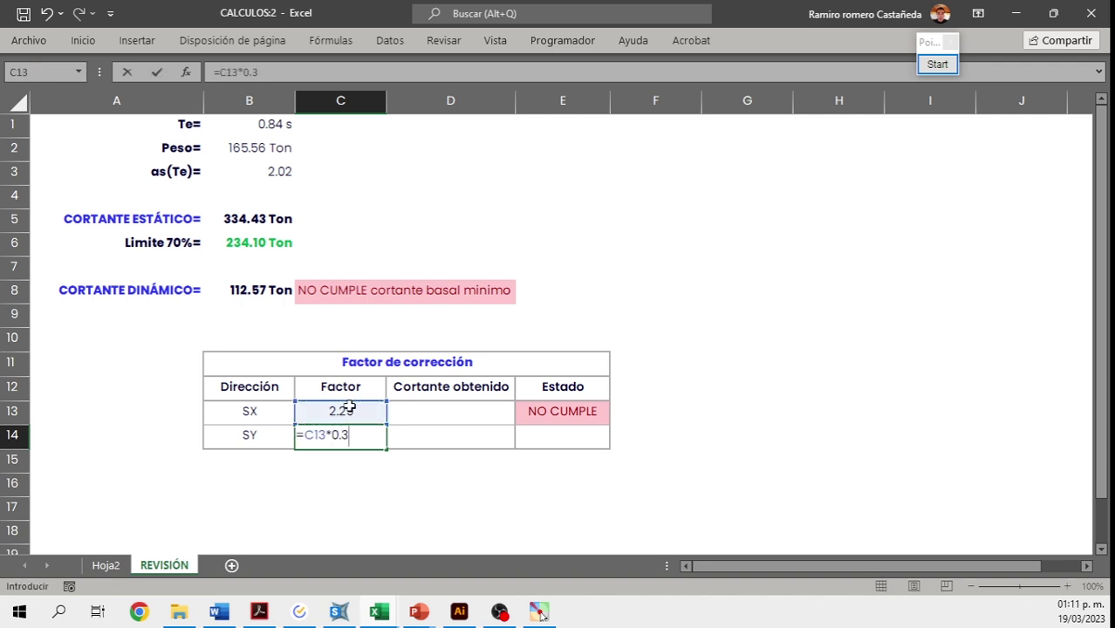
type("0.3")
key("Return")
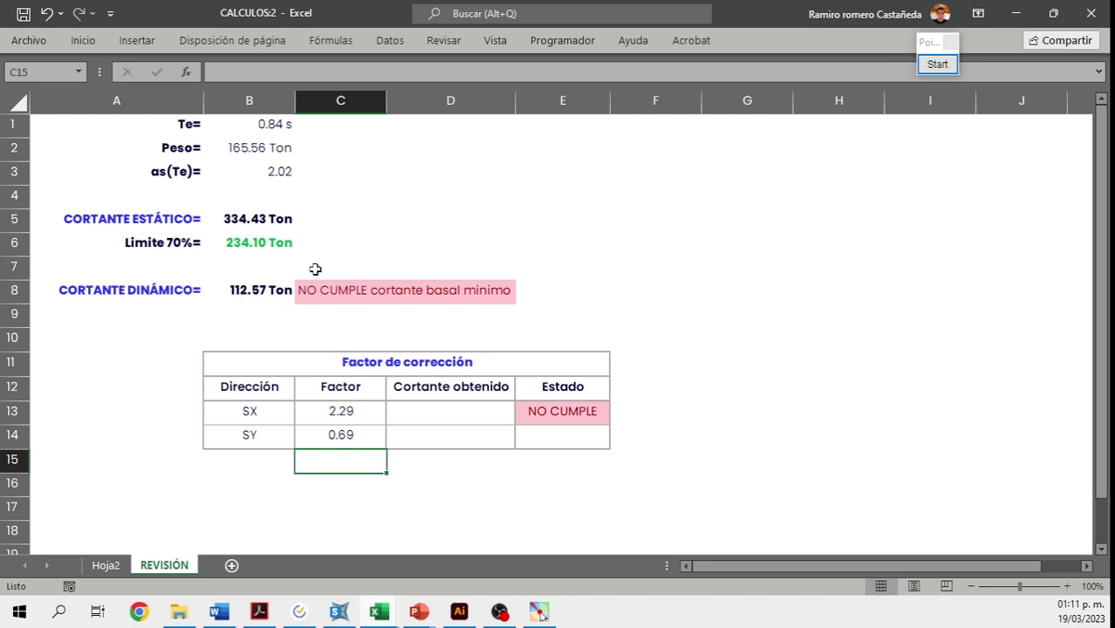
- Switch to SAP2000, unlock the model while deleting its analysis results, and open the ELF_DIN 100%SX + 30%SY load combination for editing
key("alt+Tab")
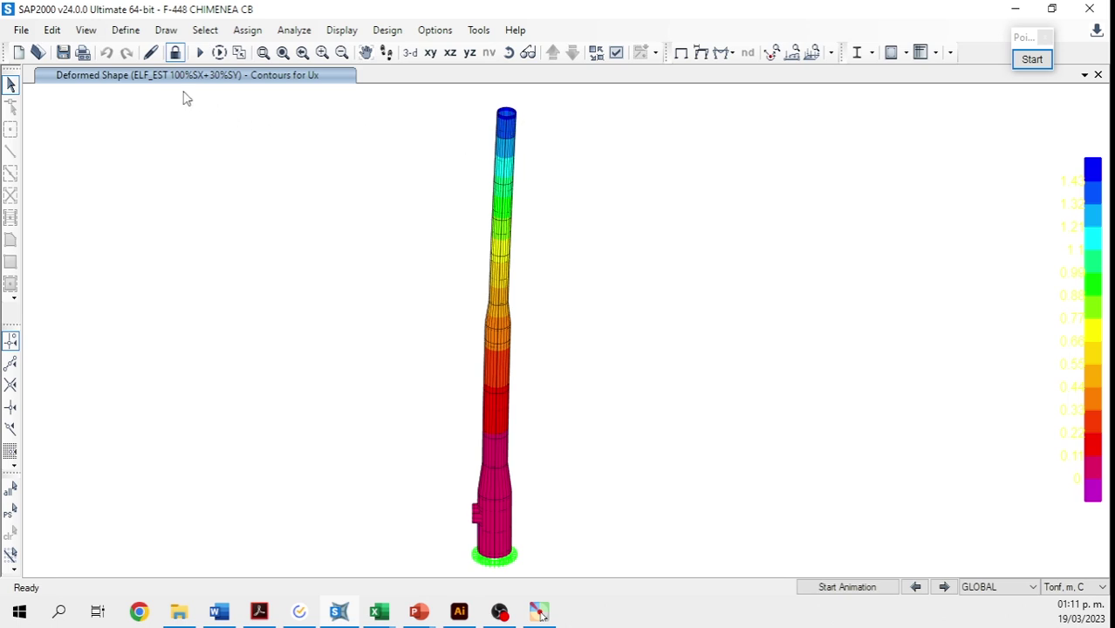
left_click(175, 54)
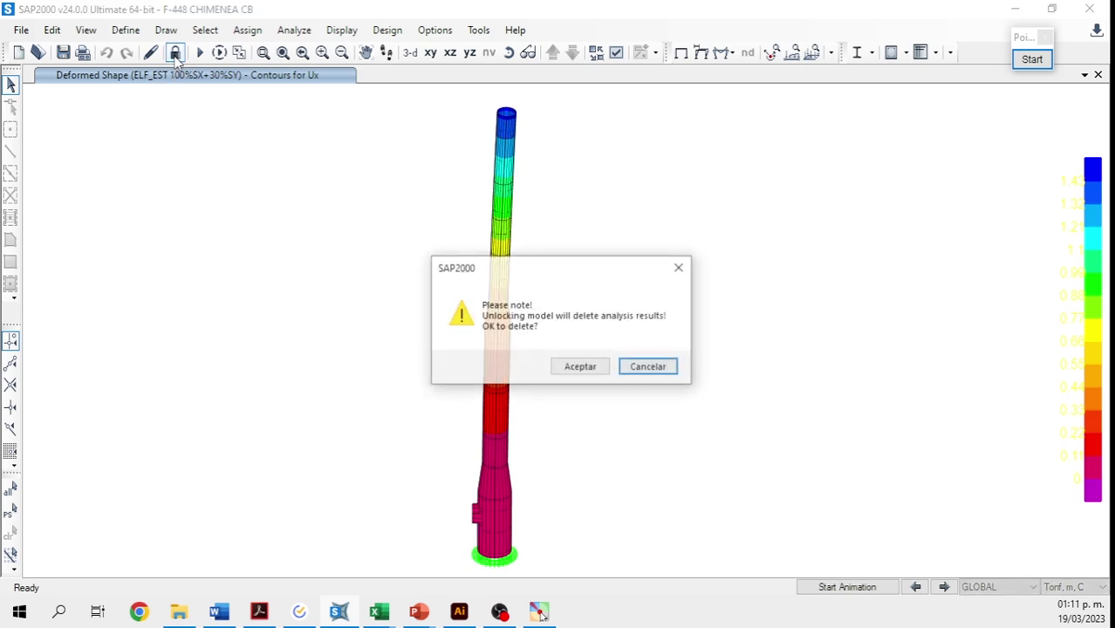
left_click(581, 373)
left_click(126, 30)
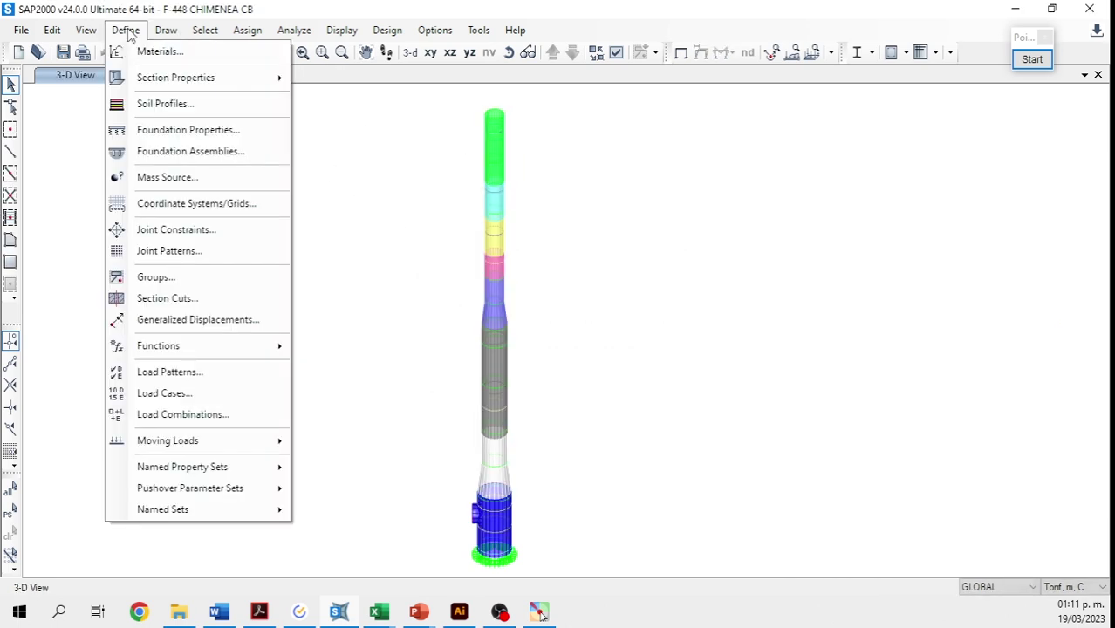
left_click(220, 415)
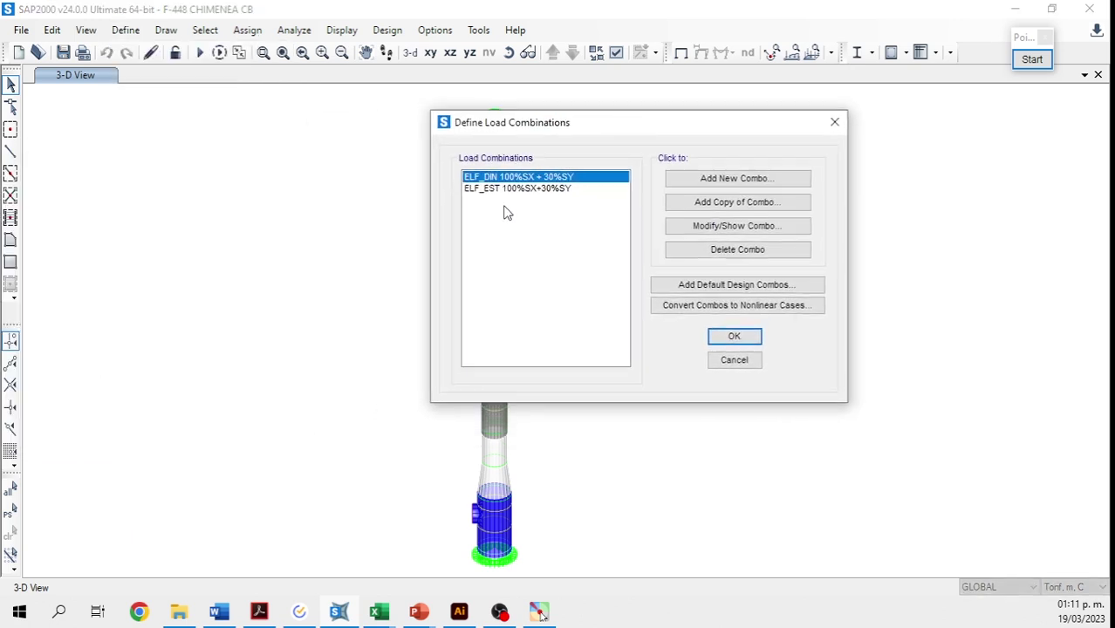
left_click(764, 226)
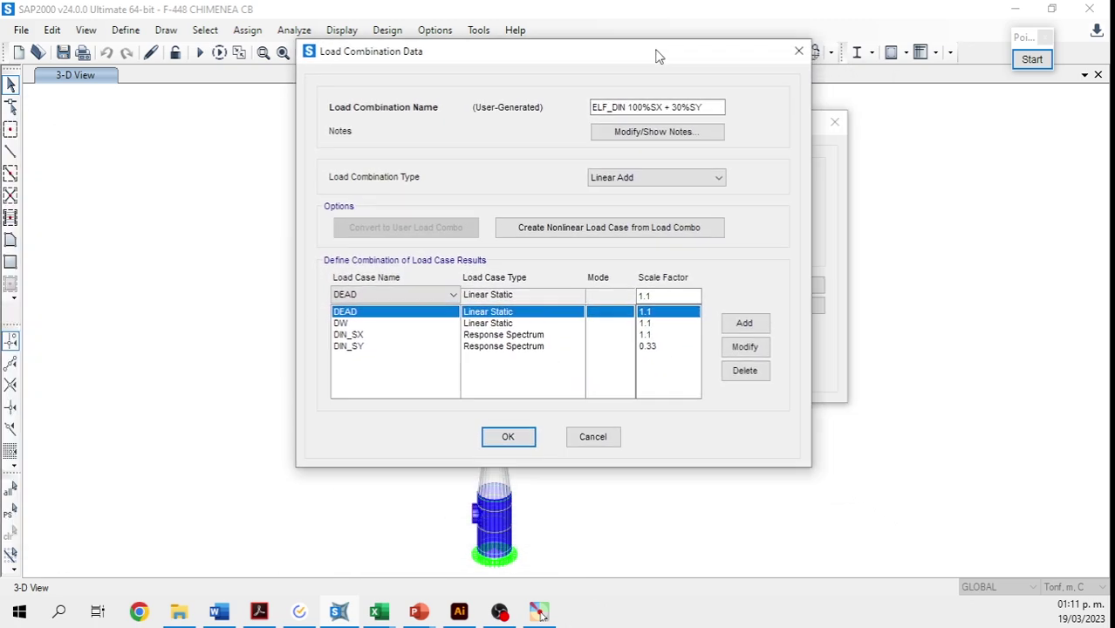
- Examine the scale factors of the DIN_SX and DIN_SY response spectrum cases in the combination
left_click(500, 346)
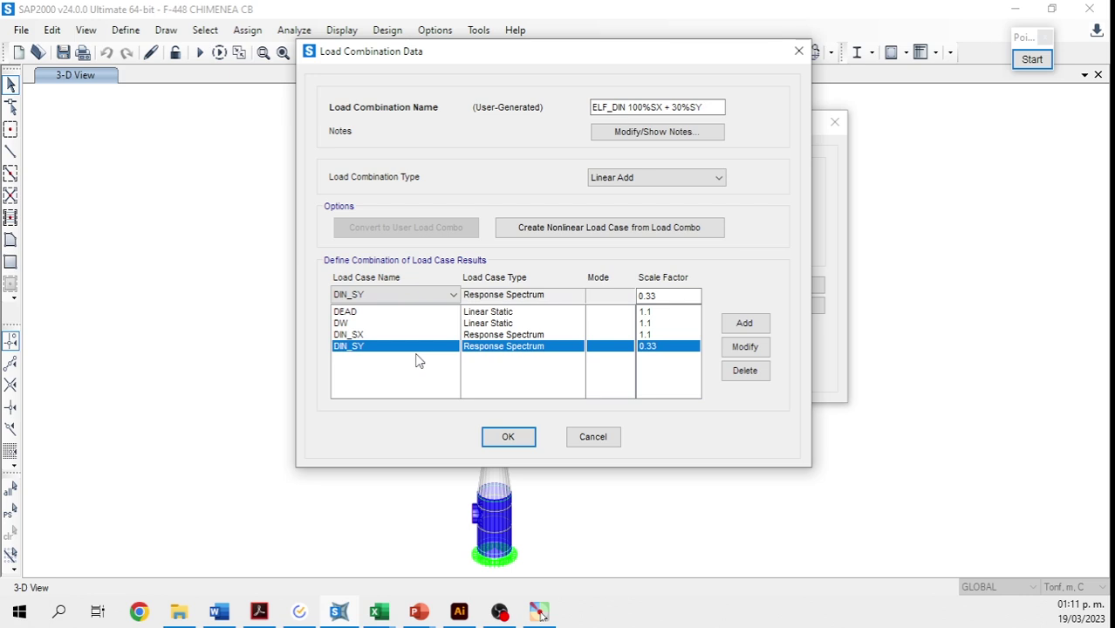
left_click(380, 336)
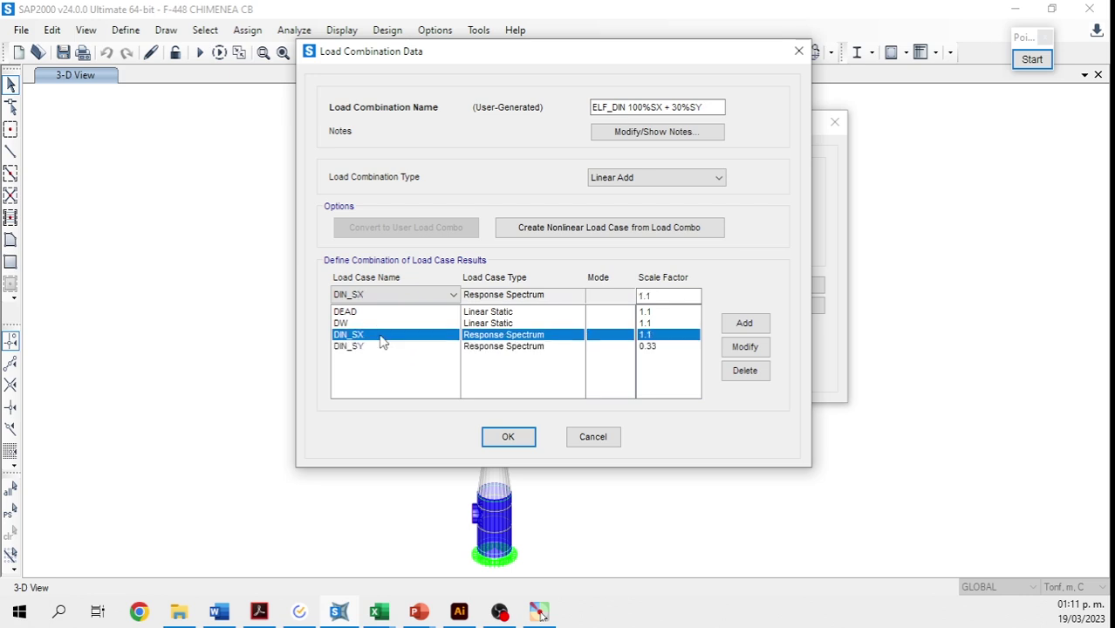
left_click(653, 348)
left_click(654, 335)
left_click(654, 351)
left_click(657, 348)
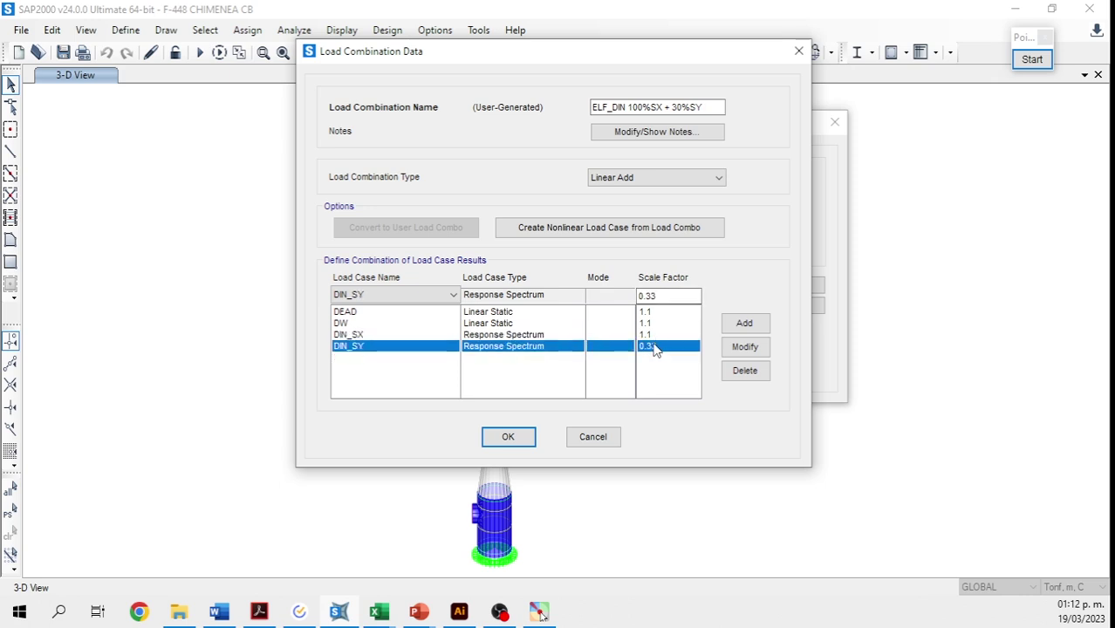
- Switch to Excel and check the SX and SY correction factors in cells C13 and C14
mouse_move(380, 611)
left_click(460, 540)
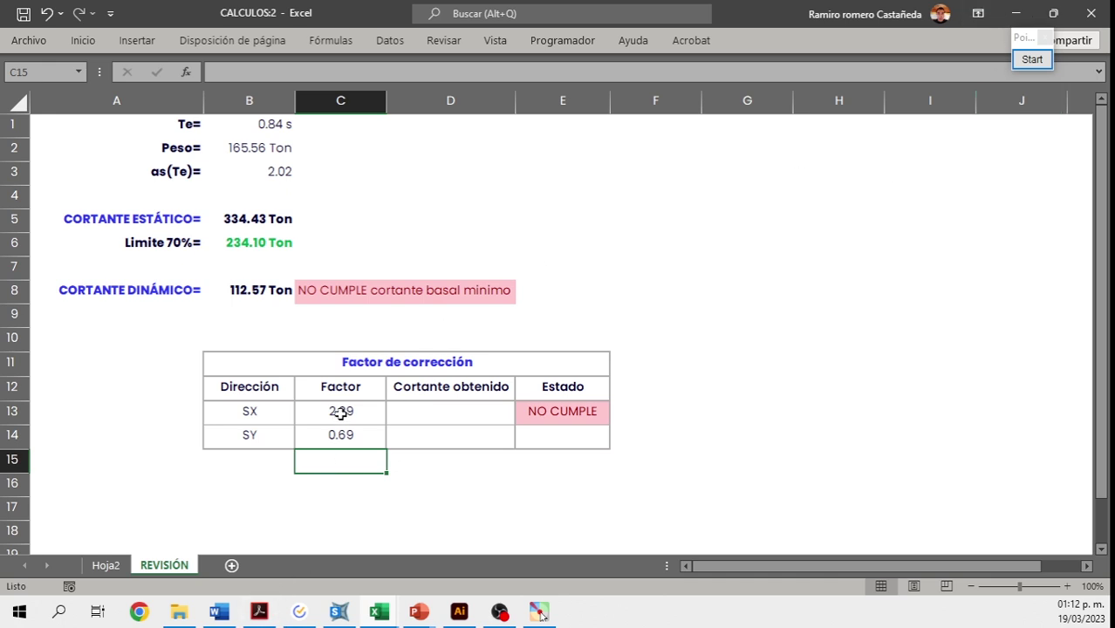
mouse_move(346, 423)
left_mouse_down()
mouse_move(341, 411)
mouse_move(348, 436)
left_mouse_up()
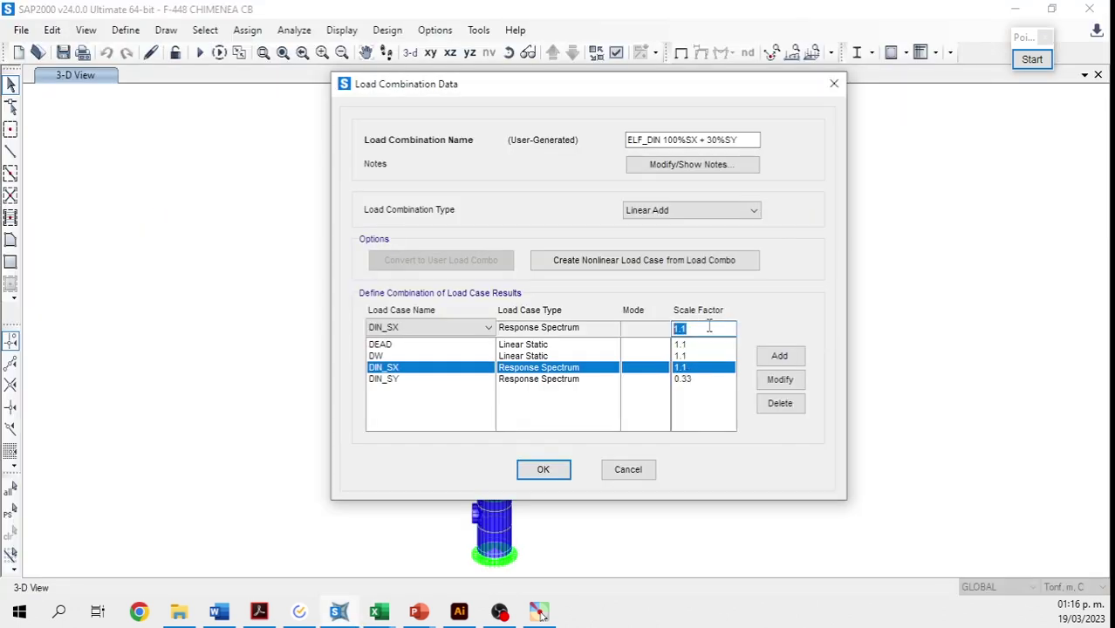
- Set the scale factor of the DIN_SX response spectrum case to 2.29 by pasting the copied factor and updating its row
right_click(709, 326)
left_click(741, 390)
left_click(779, 379)
- Copy the SY factor from cell C14 in Excel and set the DIN_SY scale factor in SAP2000 to 0.69
mouse_move(393, 606)
left_click(489, 523)
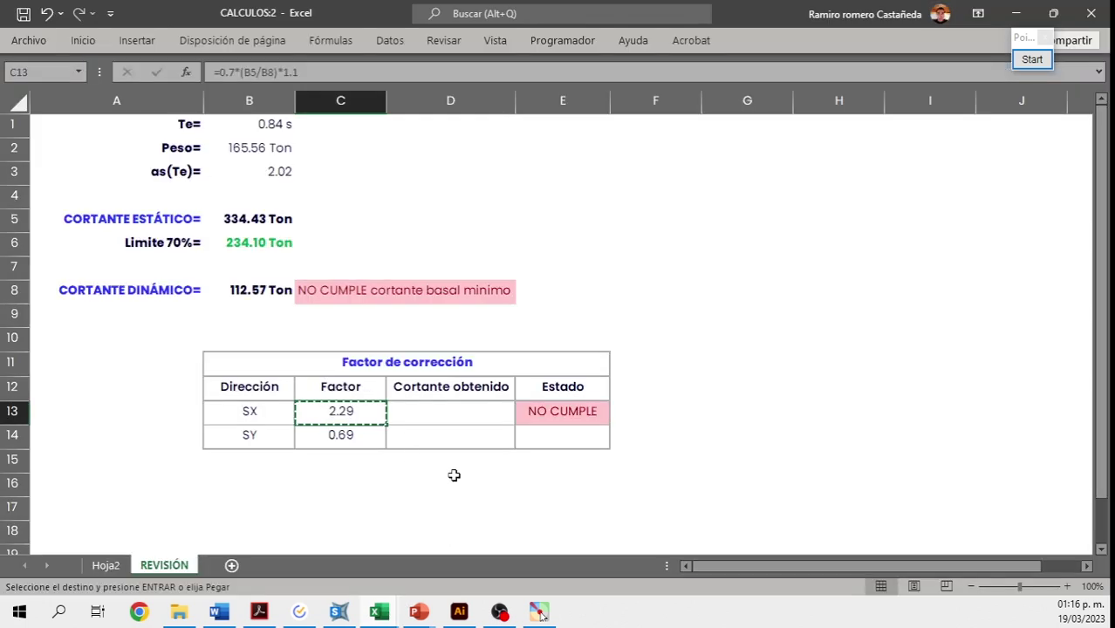
left_click(345, 434)
key("ctrl+c")
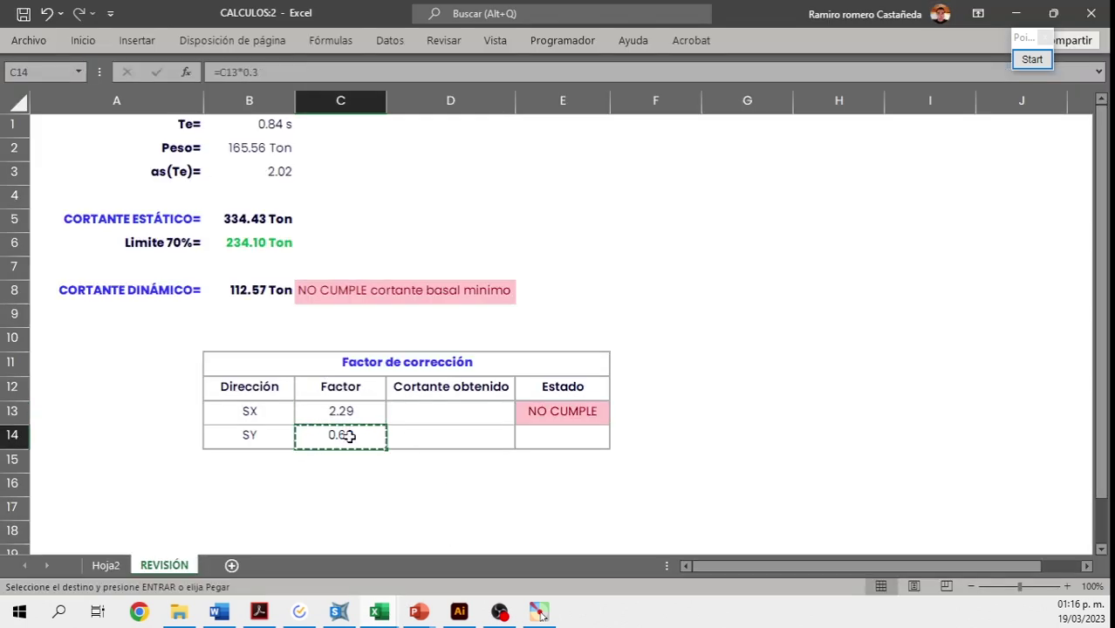
left_click(347, 615)
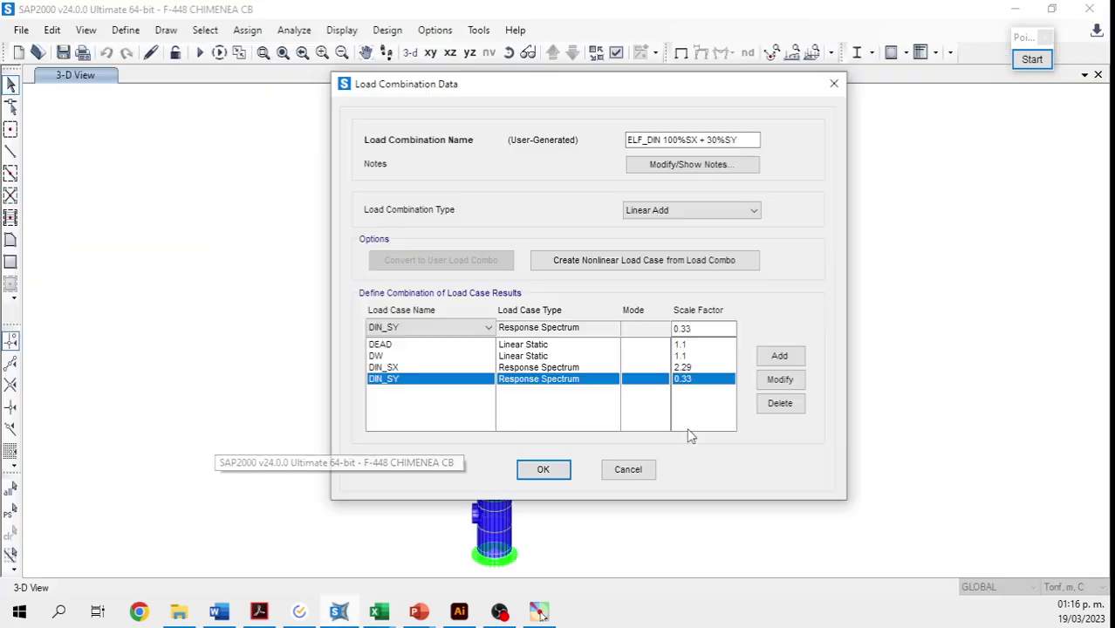
double_click(683, 328)
right_click(685, 335)
left_click(721, 401)
left_click(779, 379)
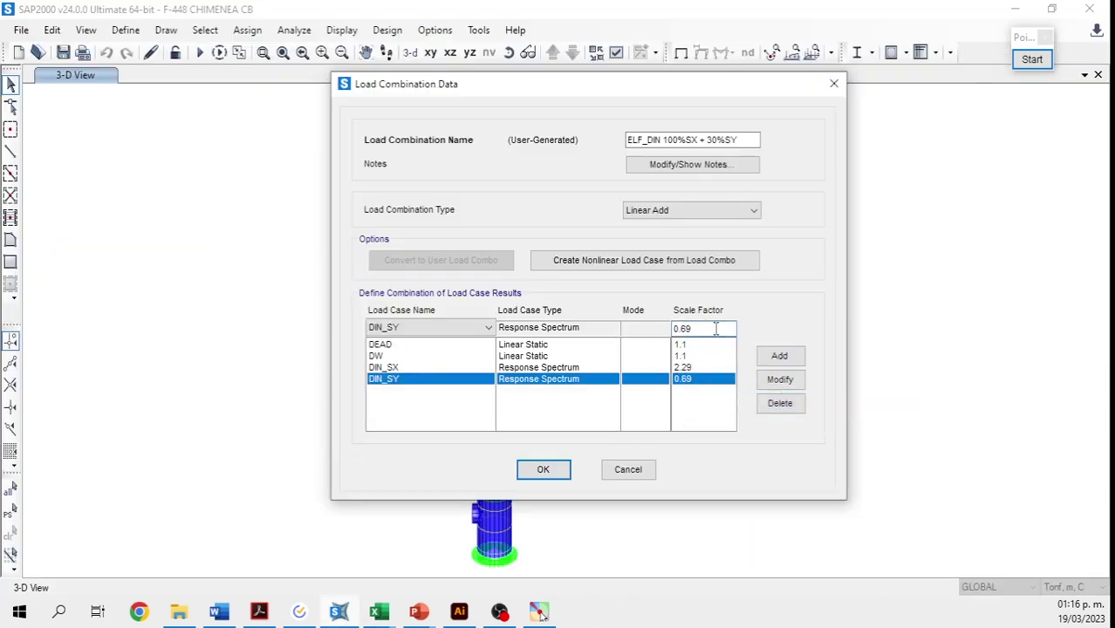
- Accept the modified ELF_DIN 100%SX + 30%SY load combination and run the analysis again
left_click(563, 468)
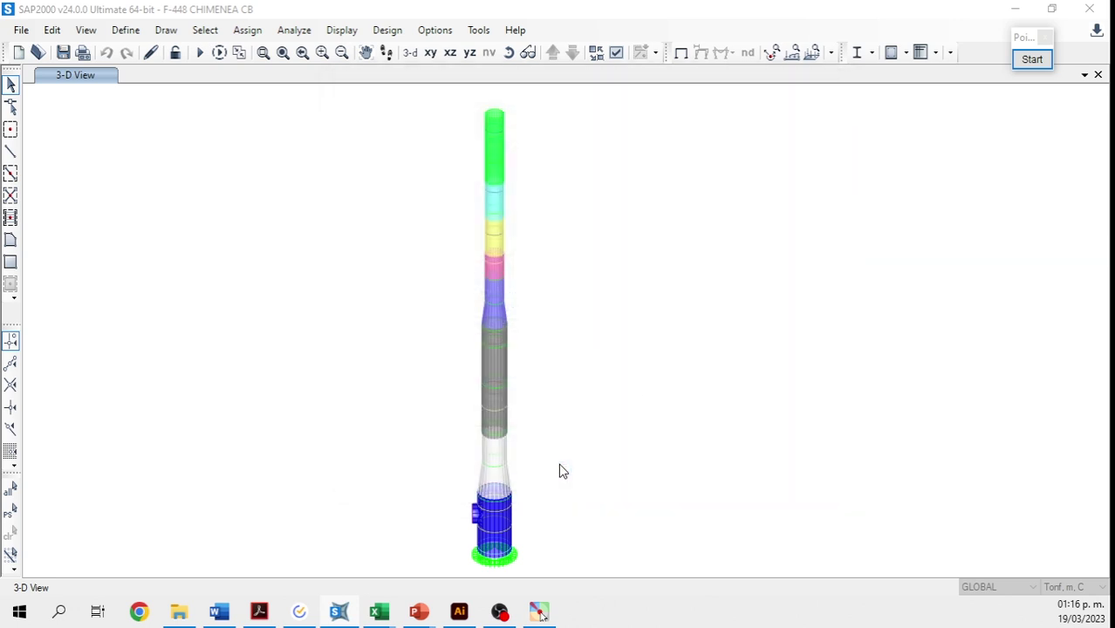
left_click_drag(2, 178, 695, 145)
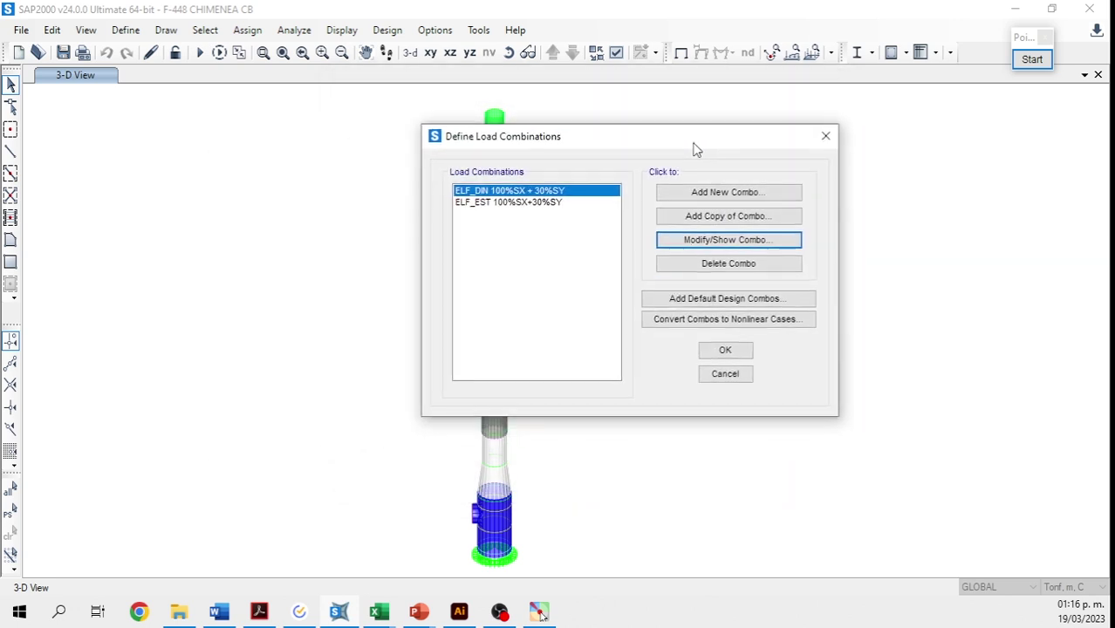
left_click(725, 350)
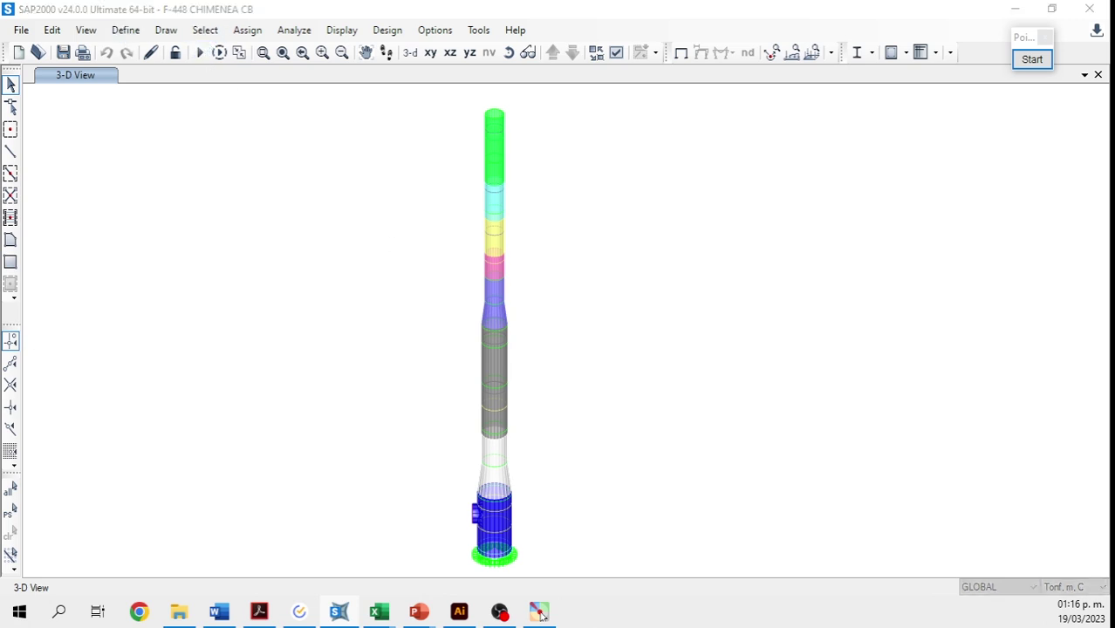
key("F5")
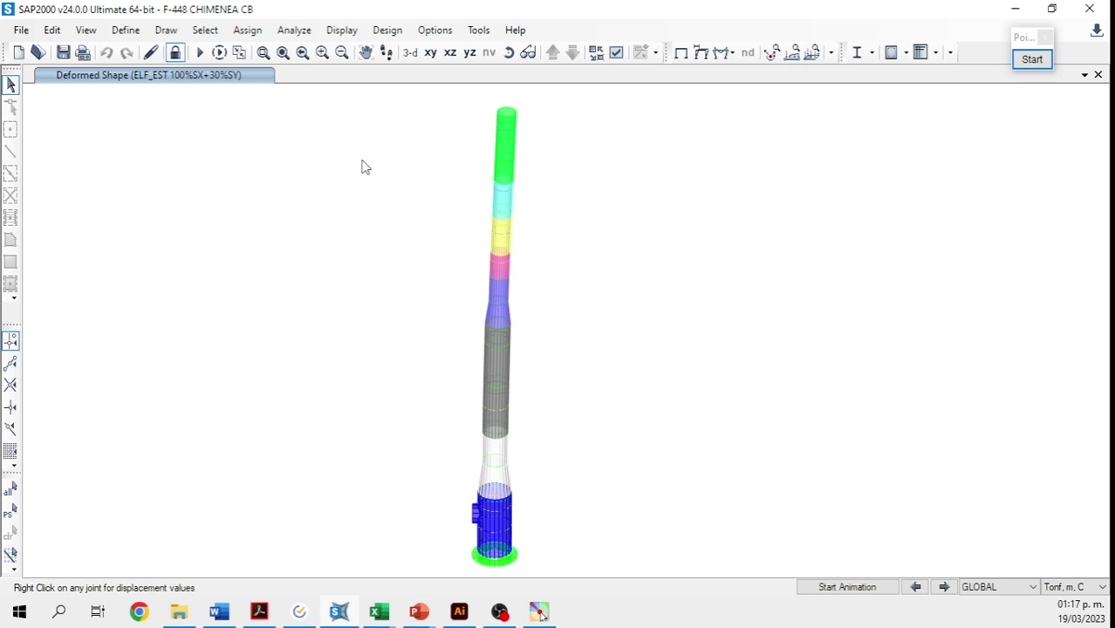
- Display the Base Reactions results table for only the ELF_DIN 100%SX + 30%SY combination
left_click(344, 38)
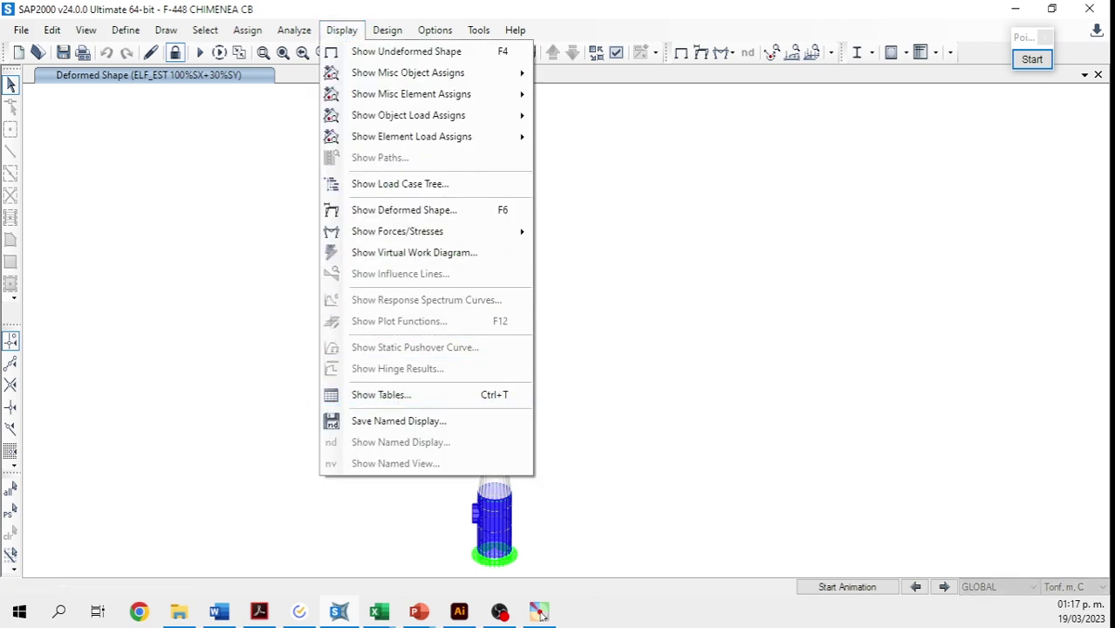
left_click(540, 614)
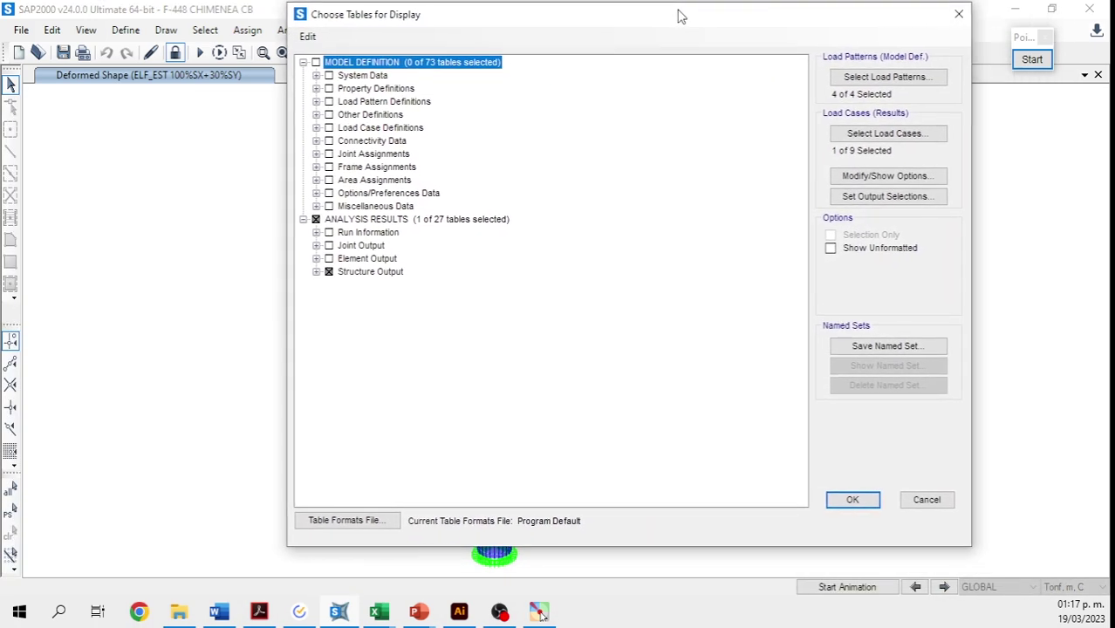
left_click(883, 135)
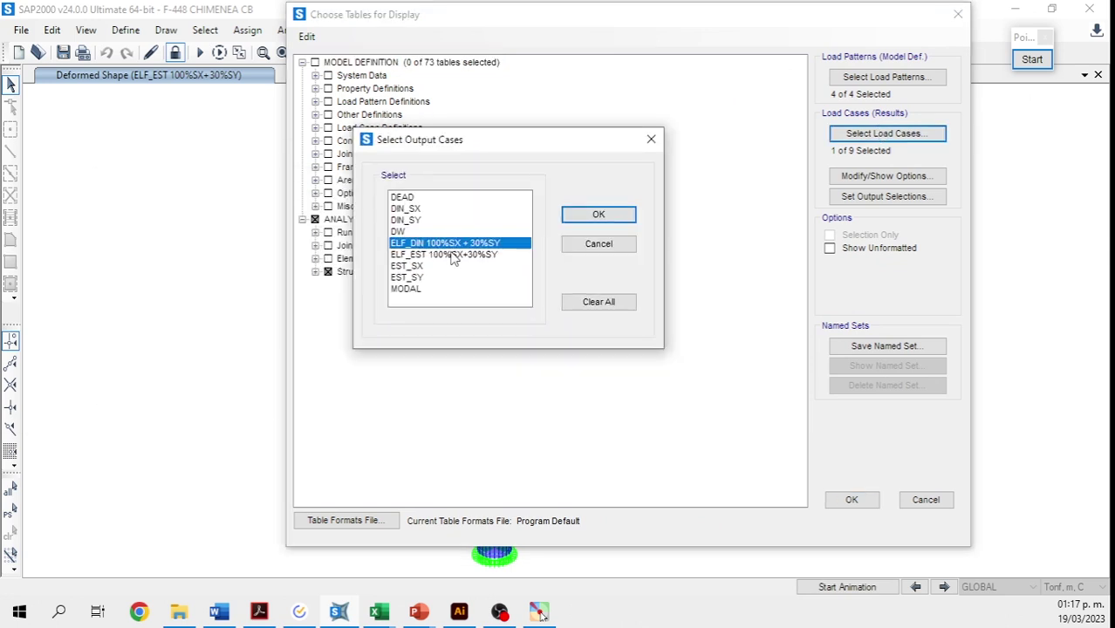
left_click(598, 214)
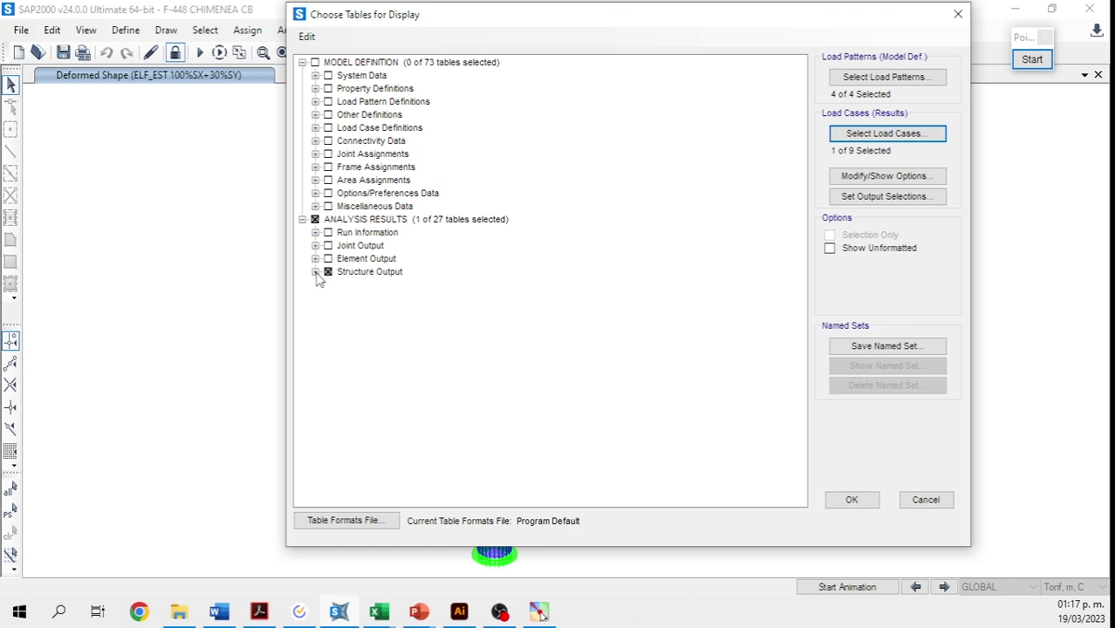
left_click(315, 272)
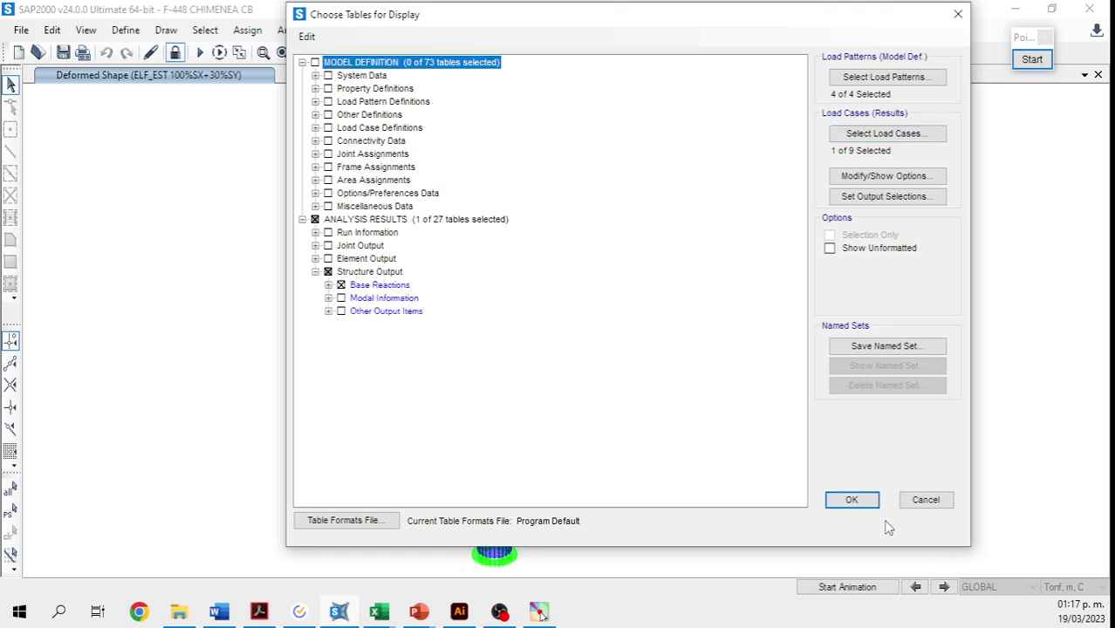
left_click(850, 504)
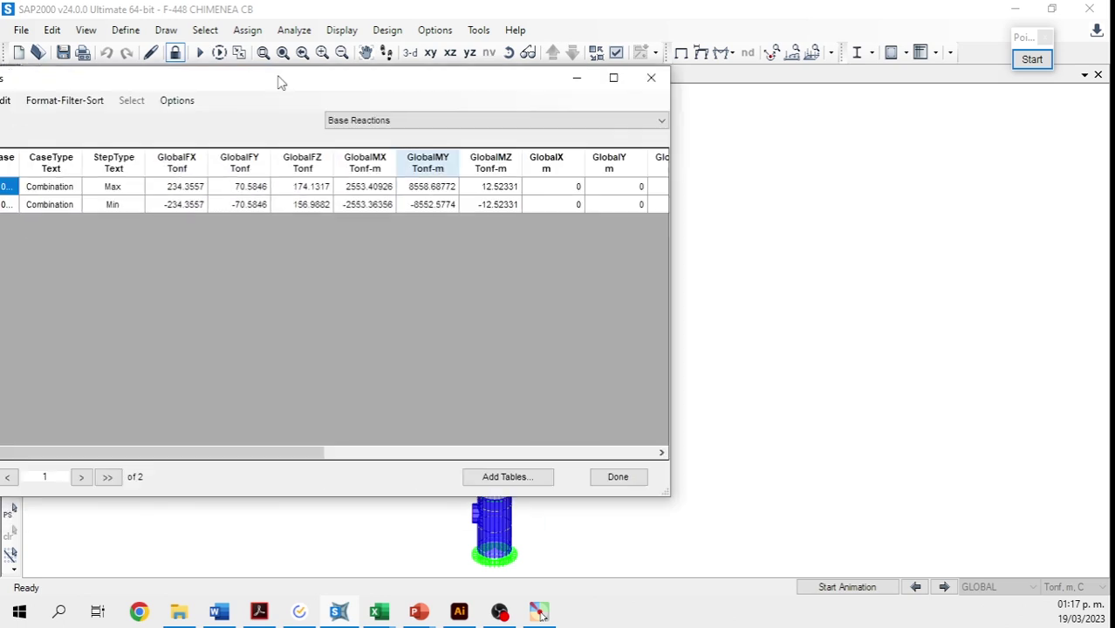
- Copy the maximum GlobalFX base reaction into Excel cell D13 as the obtained SX shear, matching the destination formatting
left_click_drag(282, 81, 567, 41)
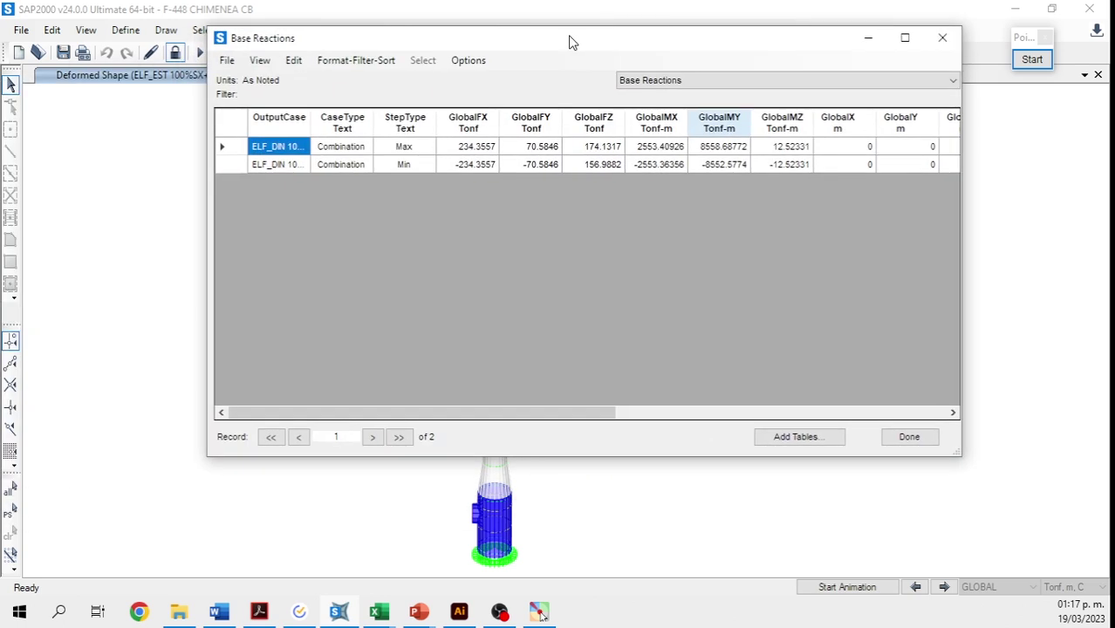
left_click(476, 149)
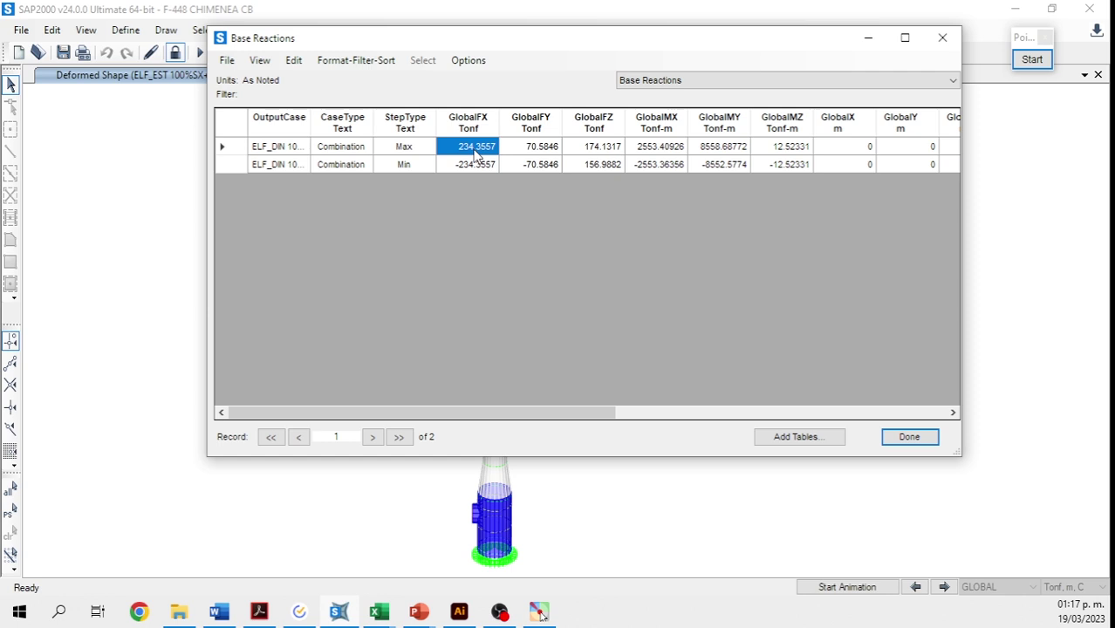
left_click(377, 610)
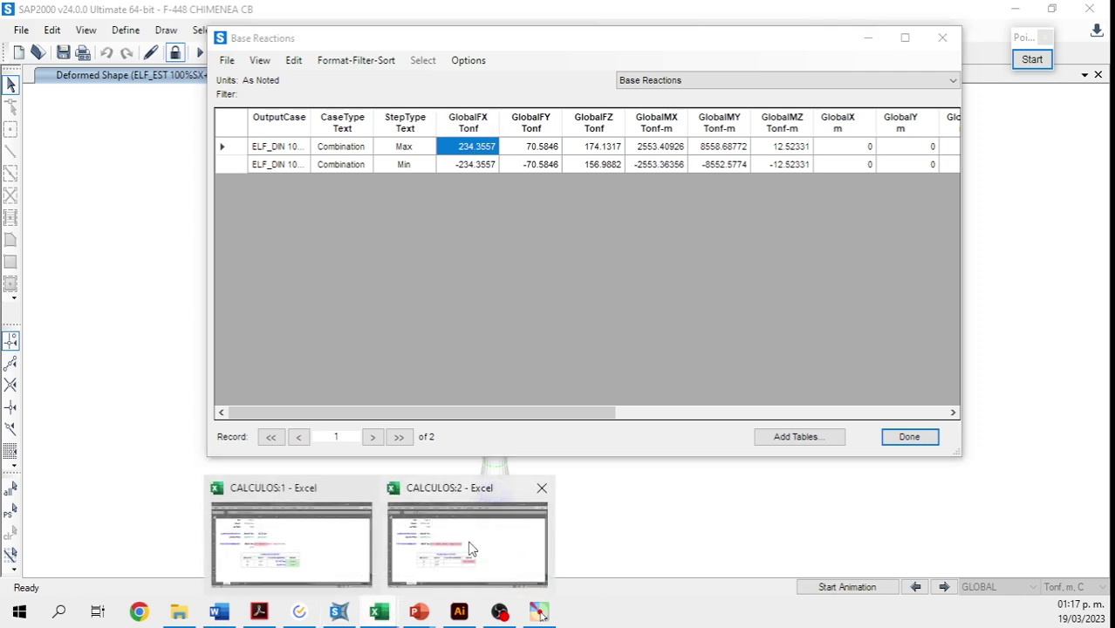
left_click(471, 550)
left_click(417, 410)
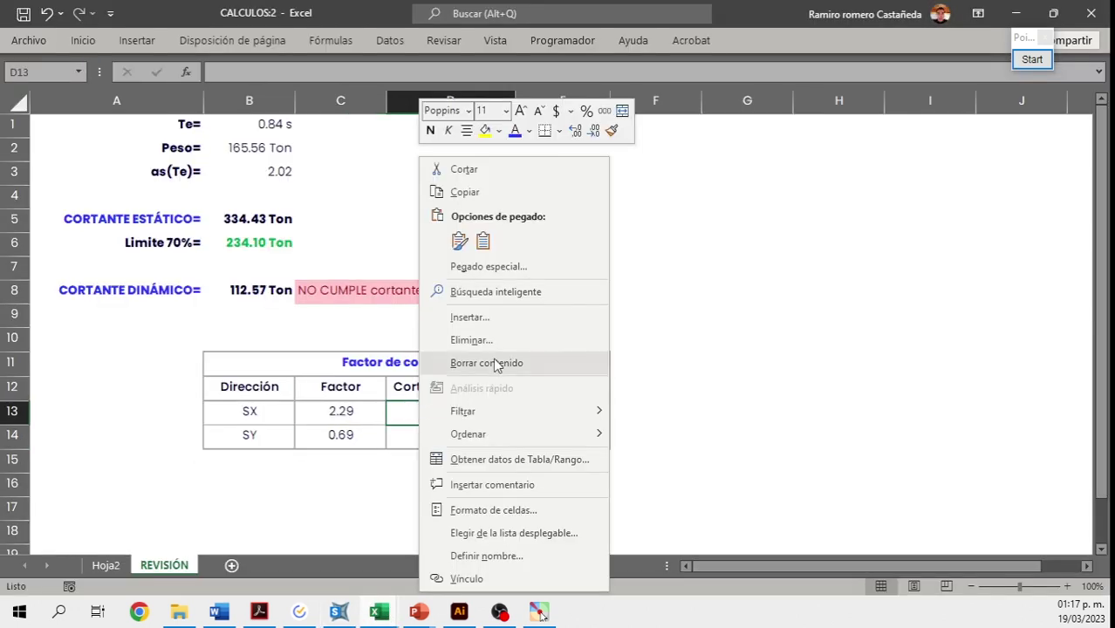
left_click(482, 240)
key("Down")
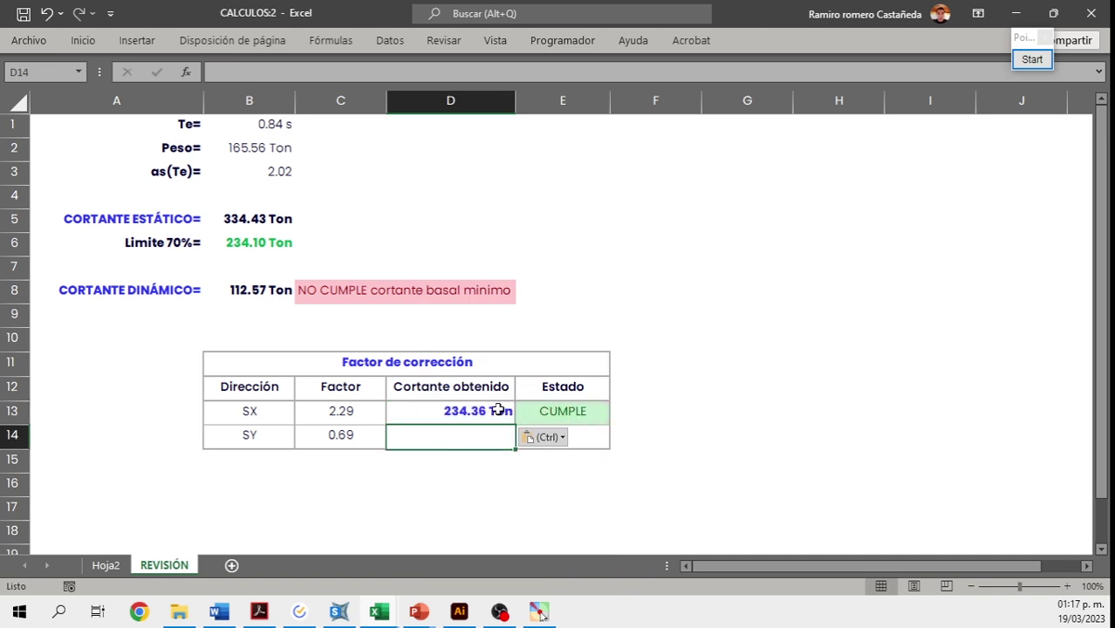
left_click(594, 509)
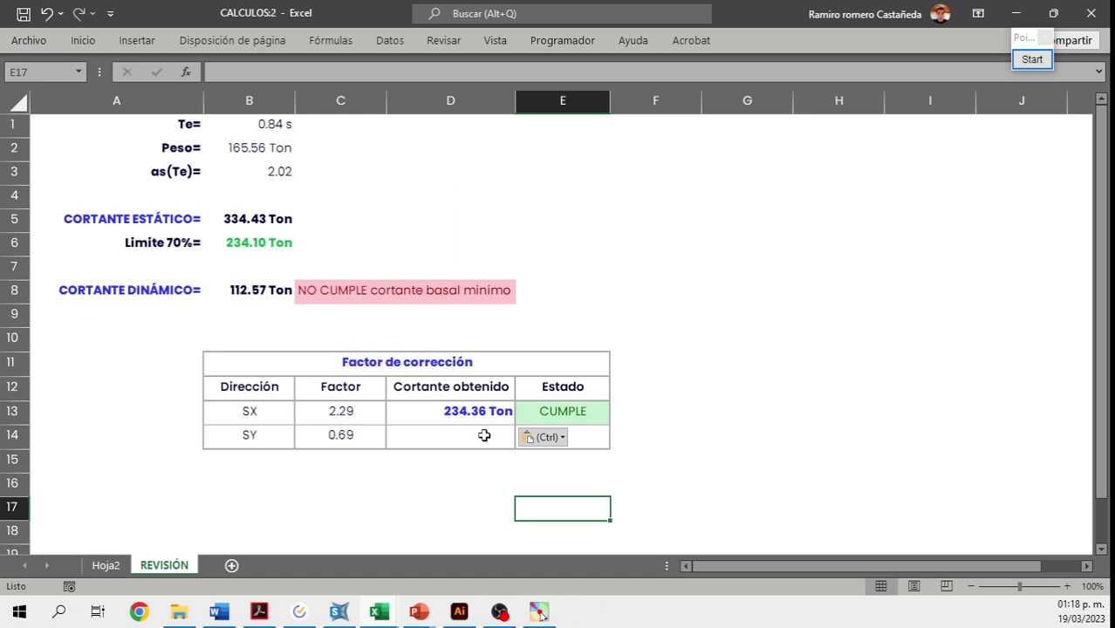
left_click(450, 411)
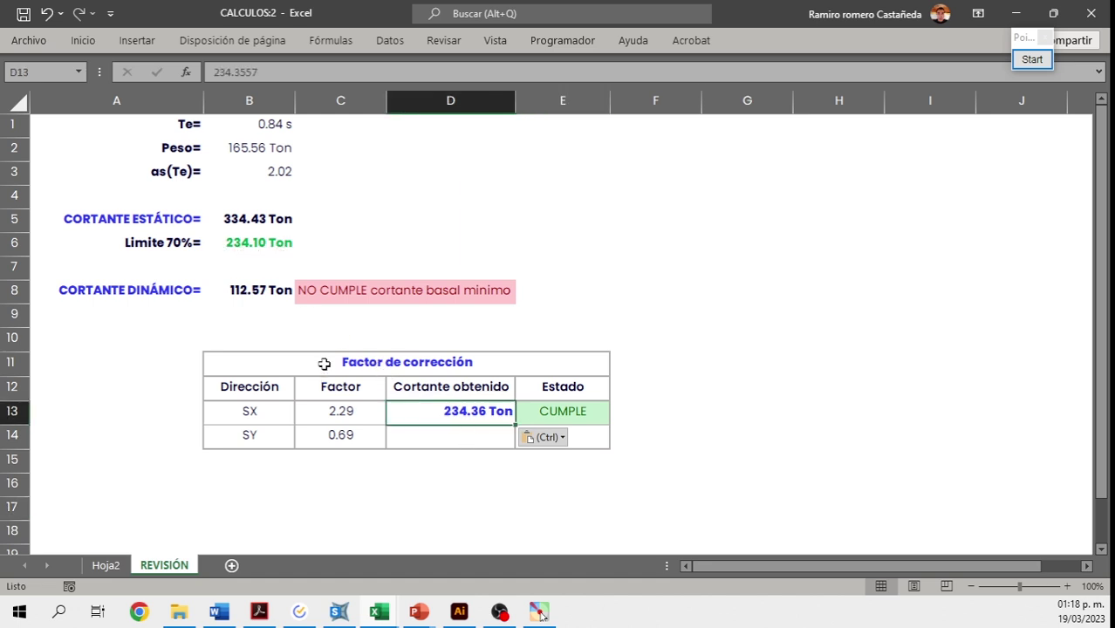
- Copy the maximum GlobalFY base reaction from SAP2000 into Excel cell D14 as the obtained SY shear, matching the destination formatting
left_click(339, 612)
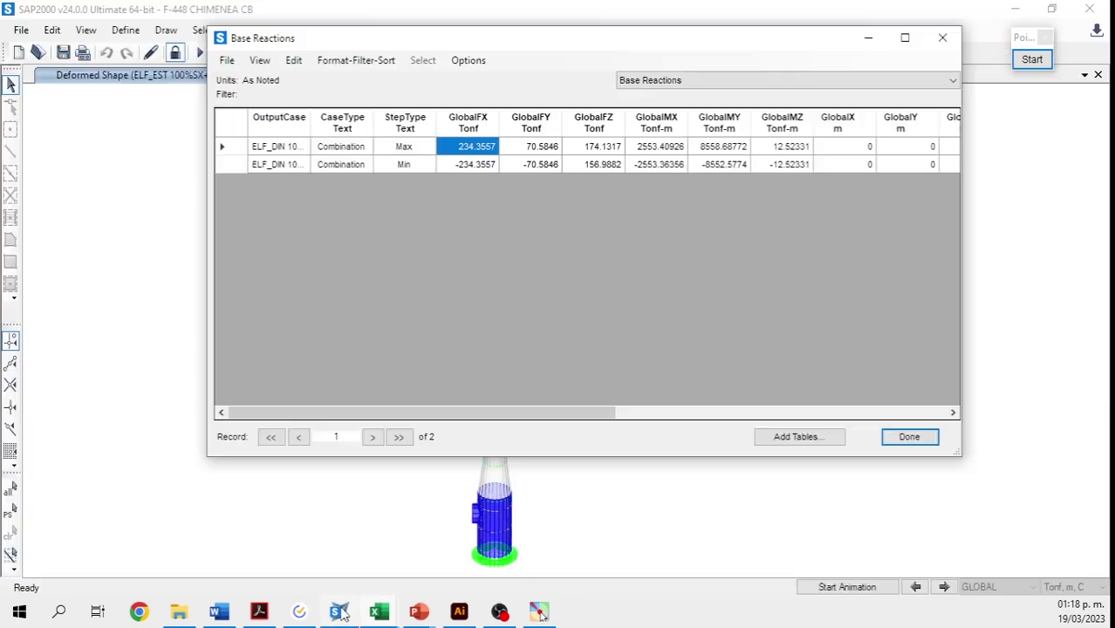
left_click(544, 148)
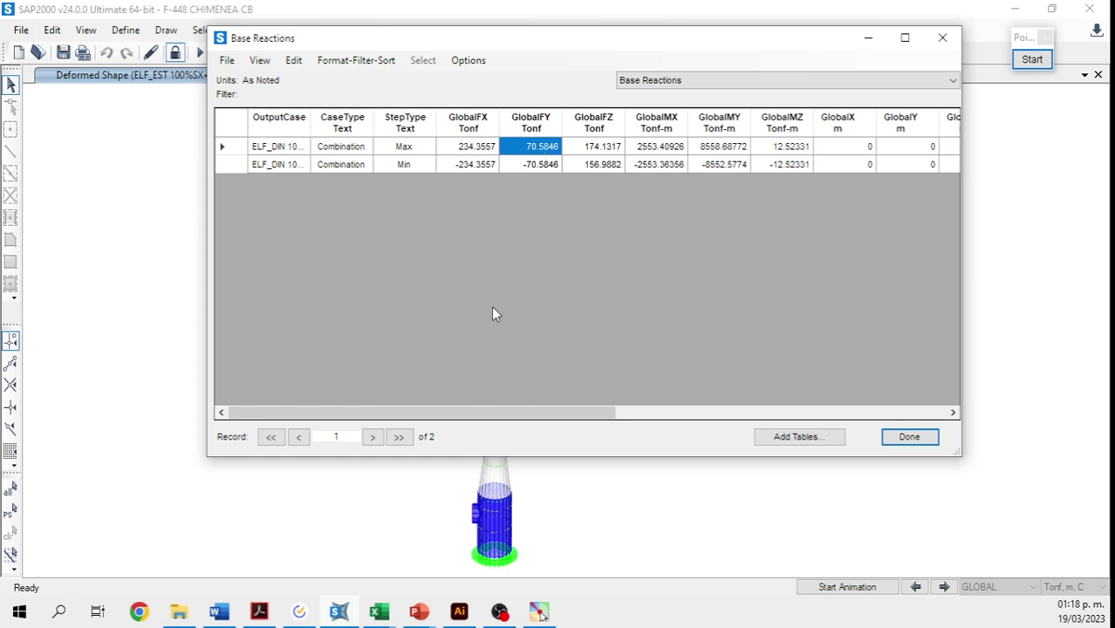
left_click(384, 617)
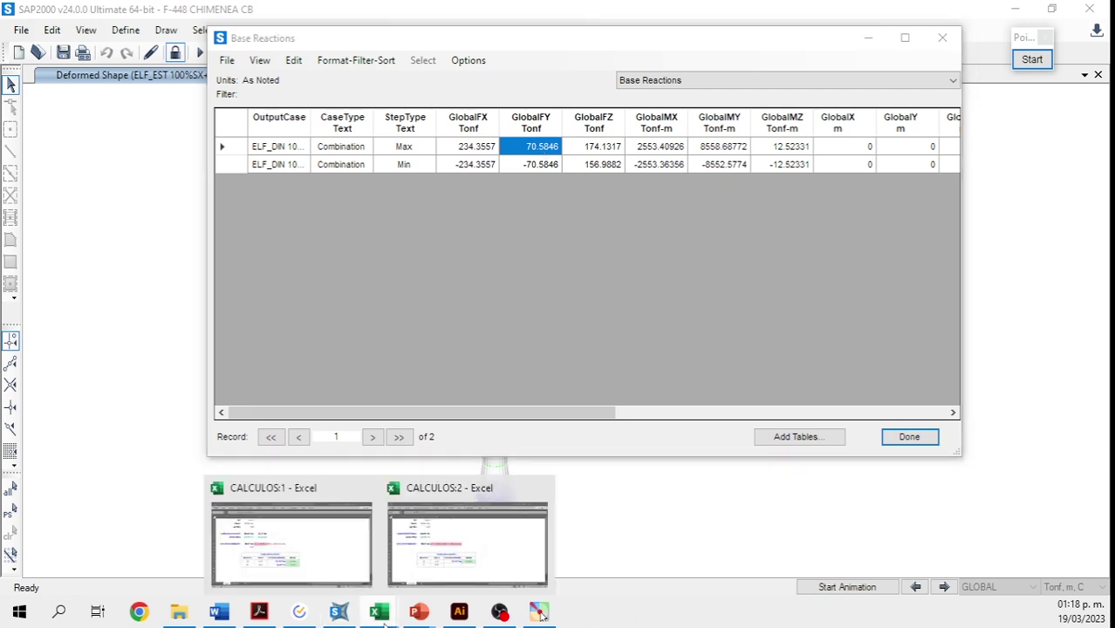
left_click(463, 550)
right_click(454, 437)
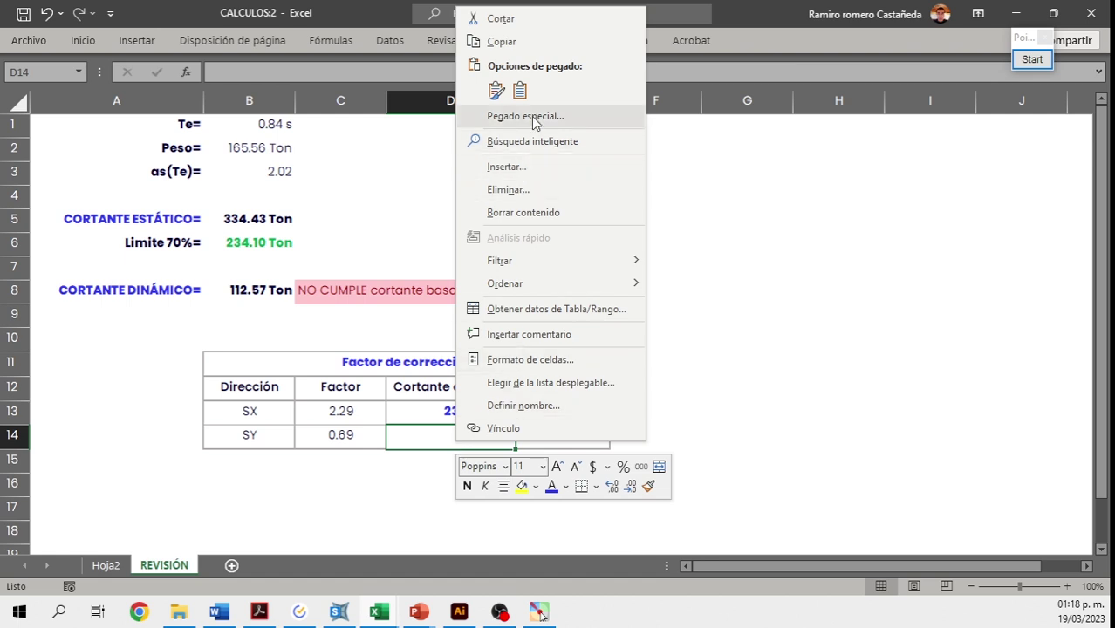
left_click(519, 90)
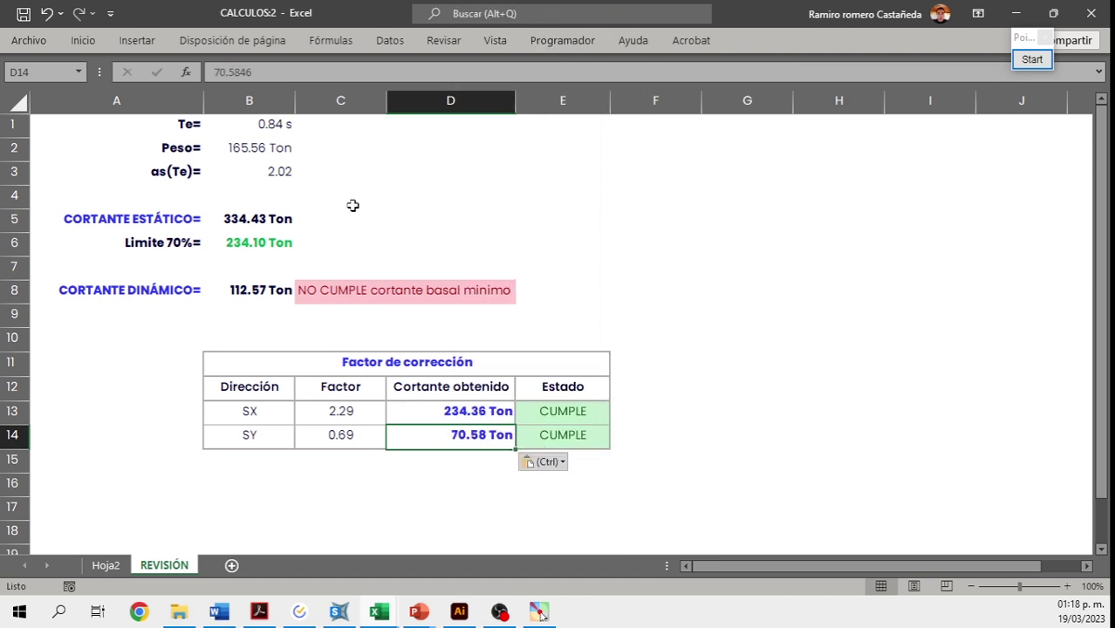
left_click(325, 249)
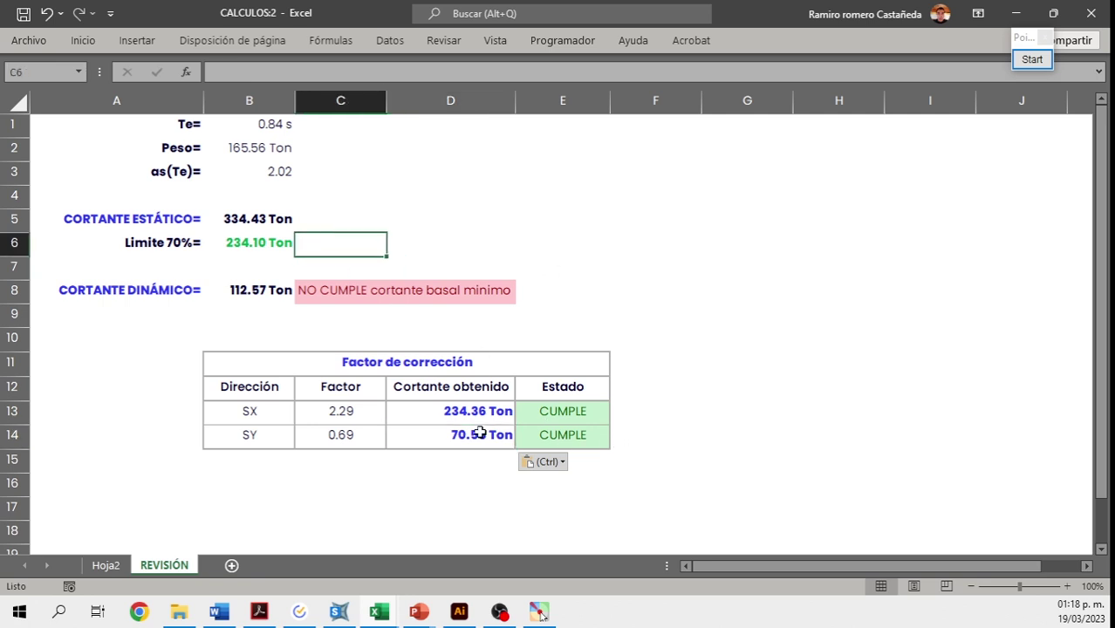
left_click(539, 612)
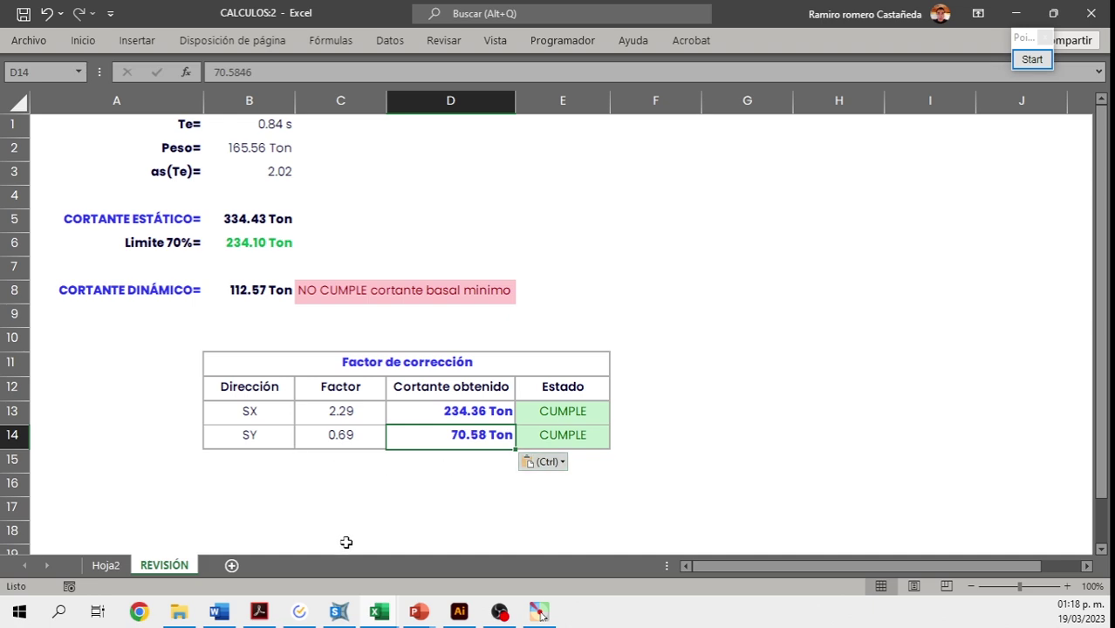
- Switch to SAP2000, display the Base Reactions table for the ELF_EST 100%SX+30%SY combination and check its GlobalFY value
left_click(540, 614)
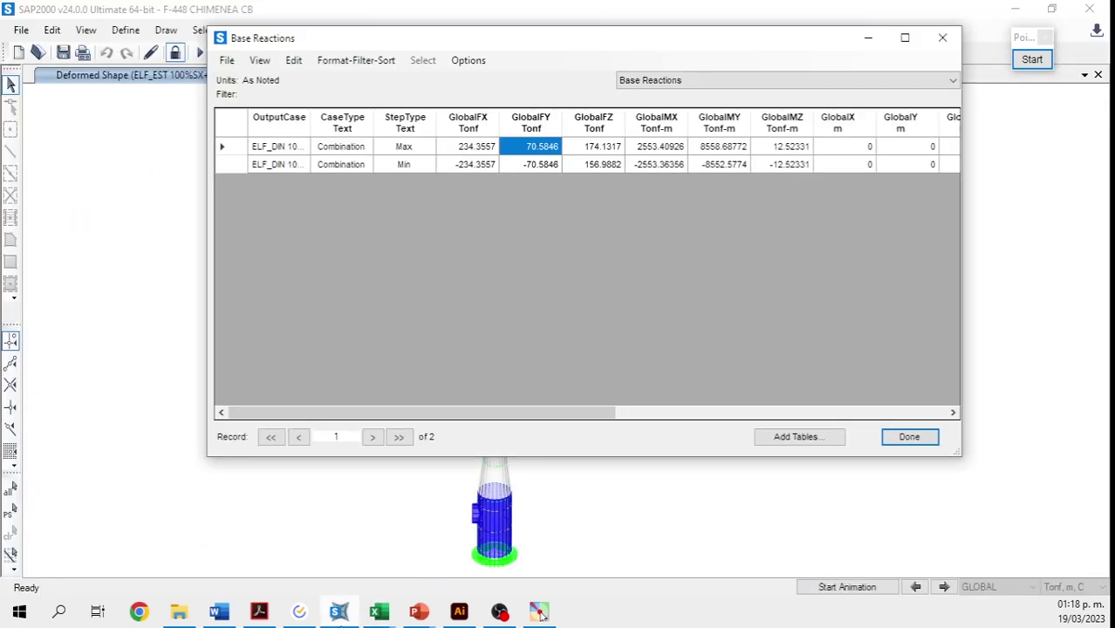
left_click(940, 37)
left_click(341, 30)
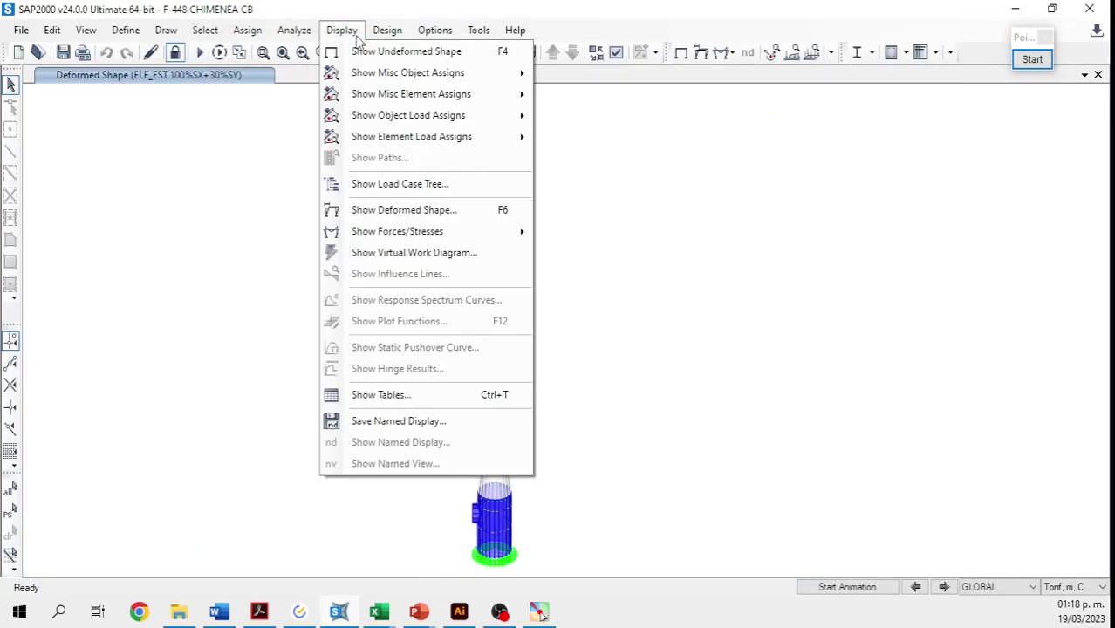
left_click(416, 398)
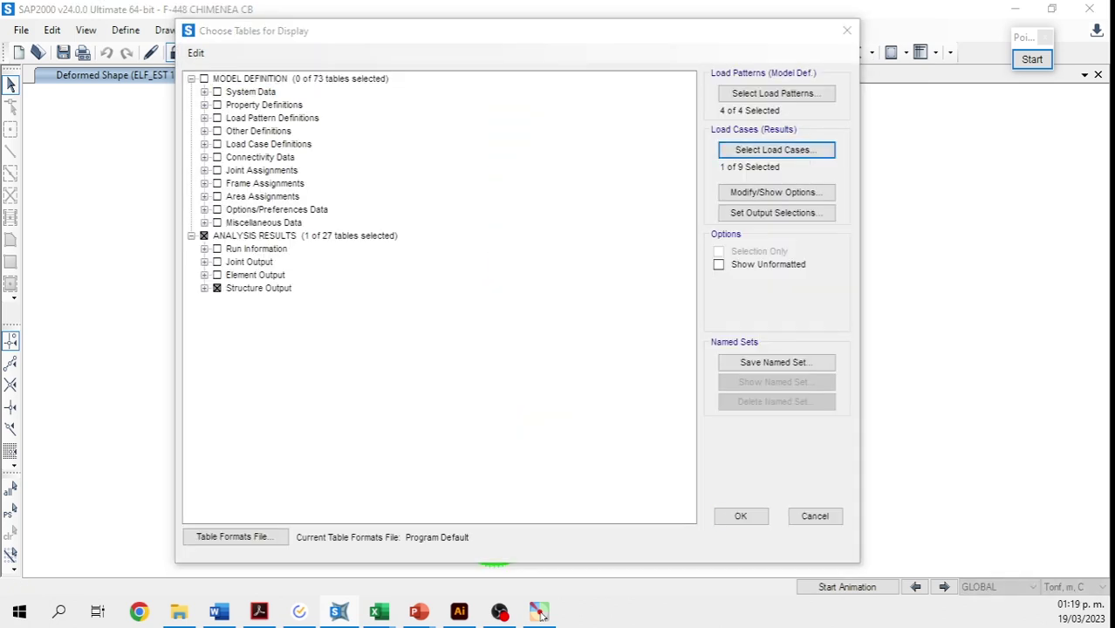
left_click(562, 262)
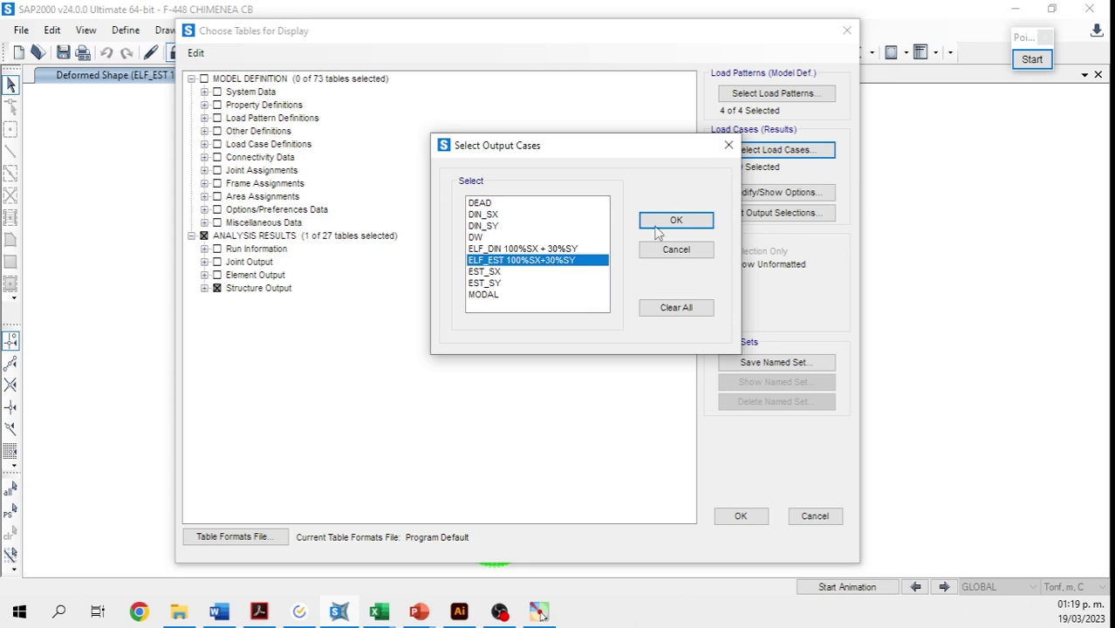
left_click(655, 224)
left_click(740, 516)
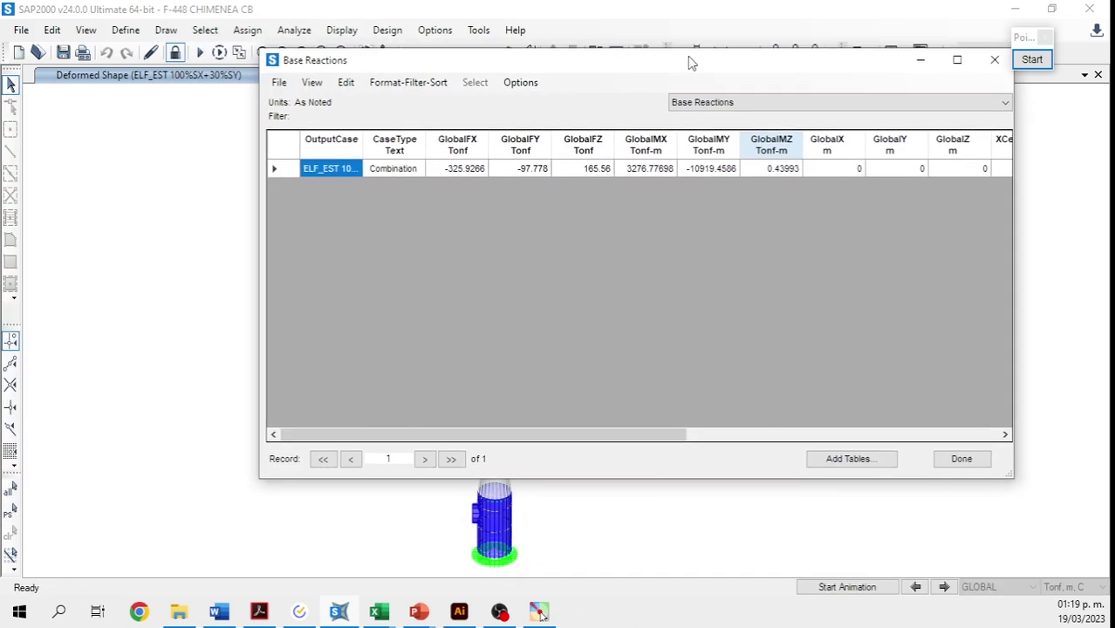
left_click_drag(689, 59, 613, 55)
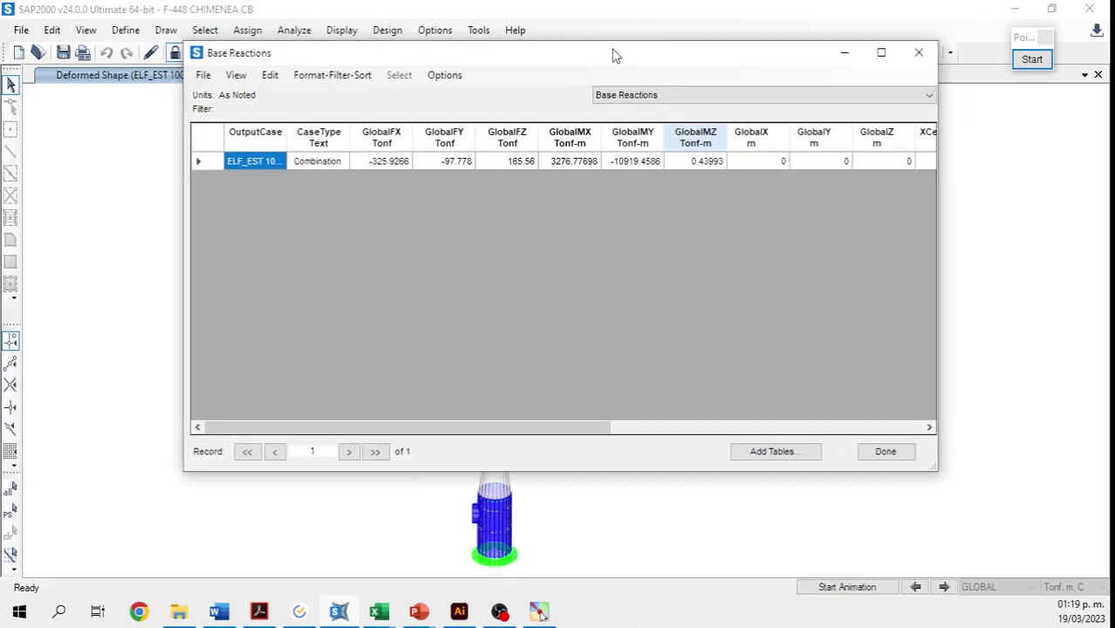
left_click(453, 162)
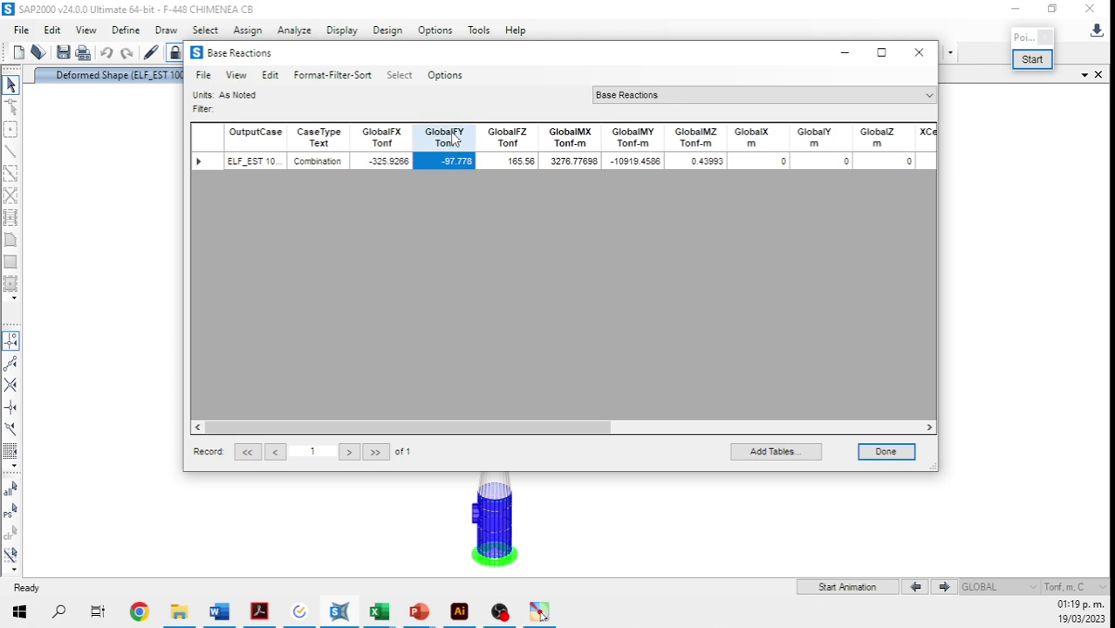
- Switch to the CALCULOS workbook in Excel, paste the static GlobalFY reaction into C5 matching destination formatting, and make it positive
mouse_move(379, 610)
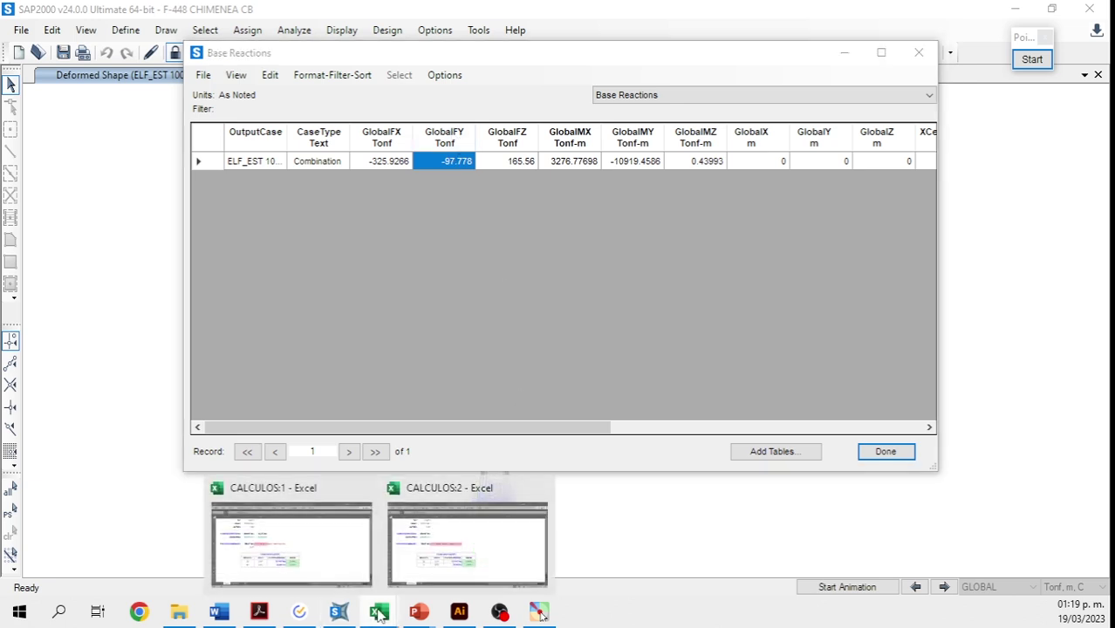
left_click(488, 545)
left_click(312, 219)
right_click(312, 219)
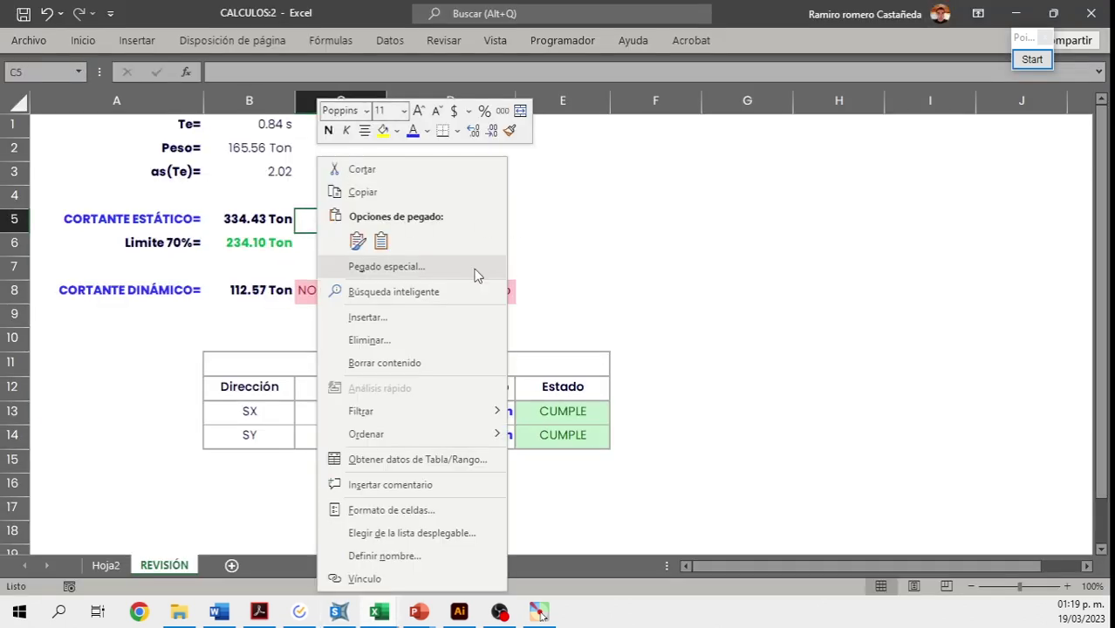
left_click(382, 242)
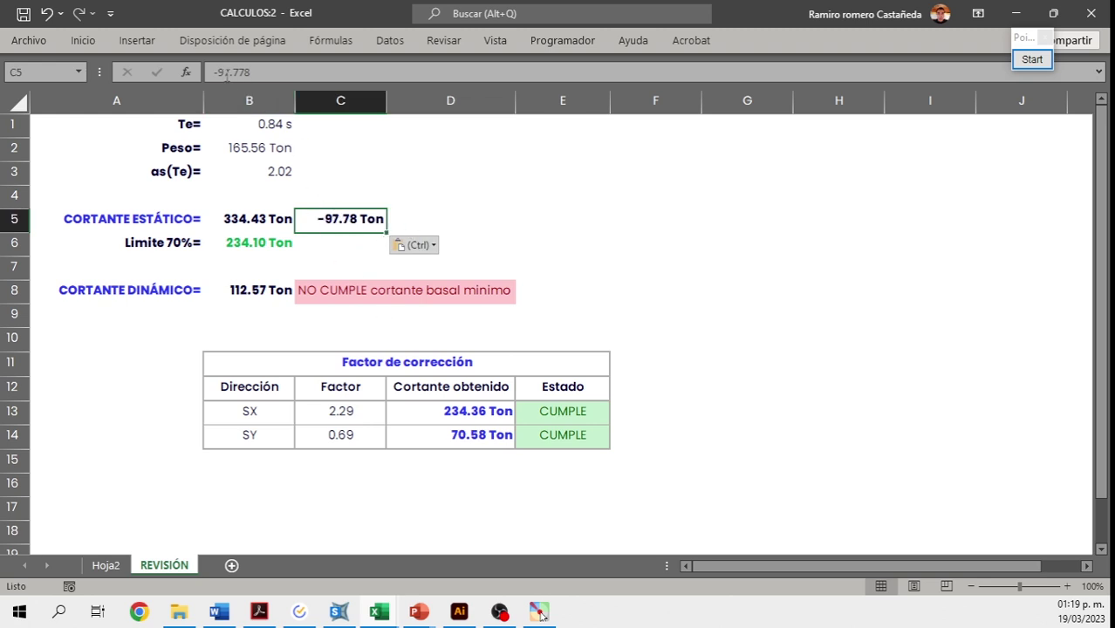
left_click(218, 72)
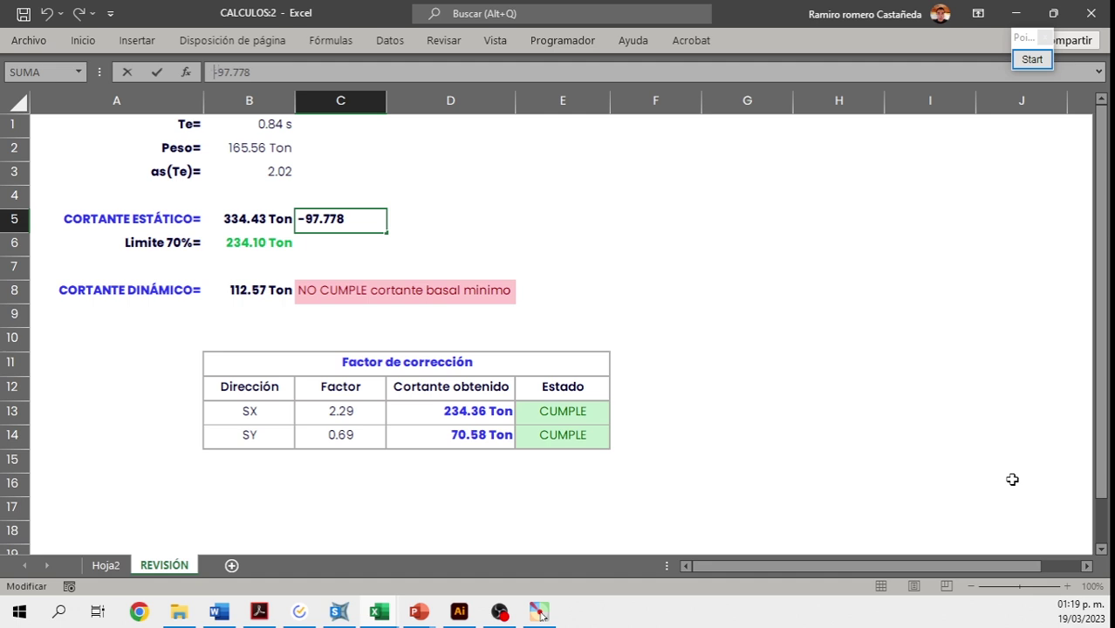
key("BackSpace")
key("Return")
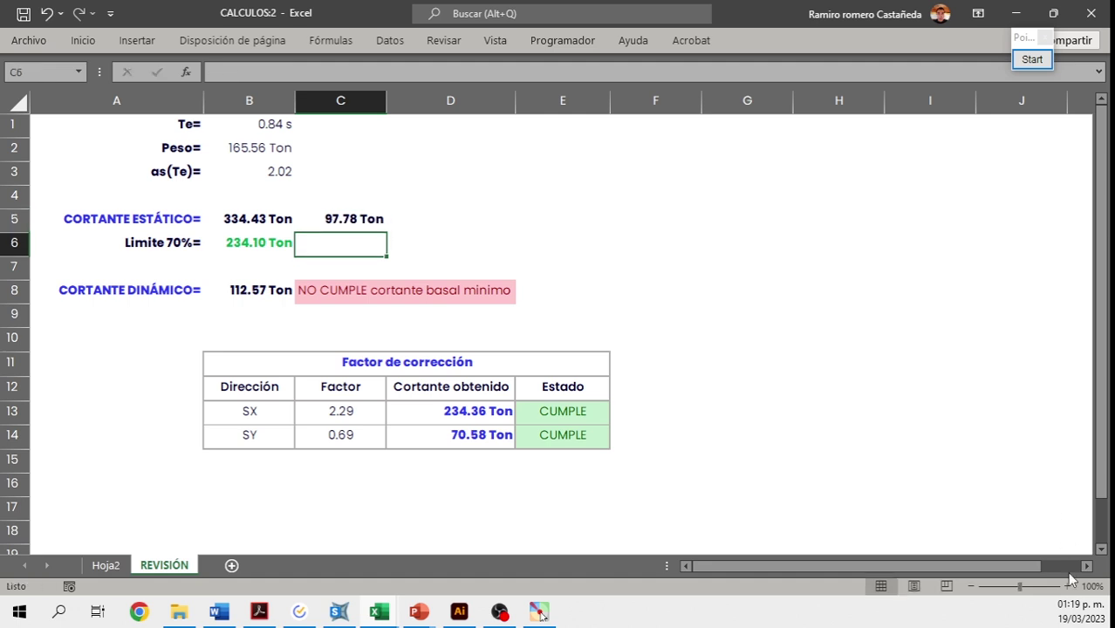
- Calculate the SY shear's 70% limit in C6 with =C5*0.7 and compare it with the obtained SY shear in D14
type("=")
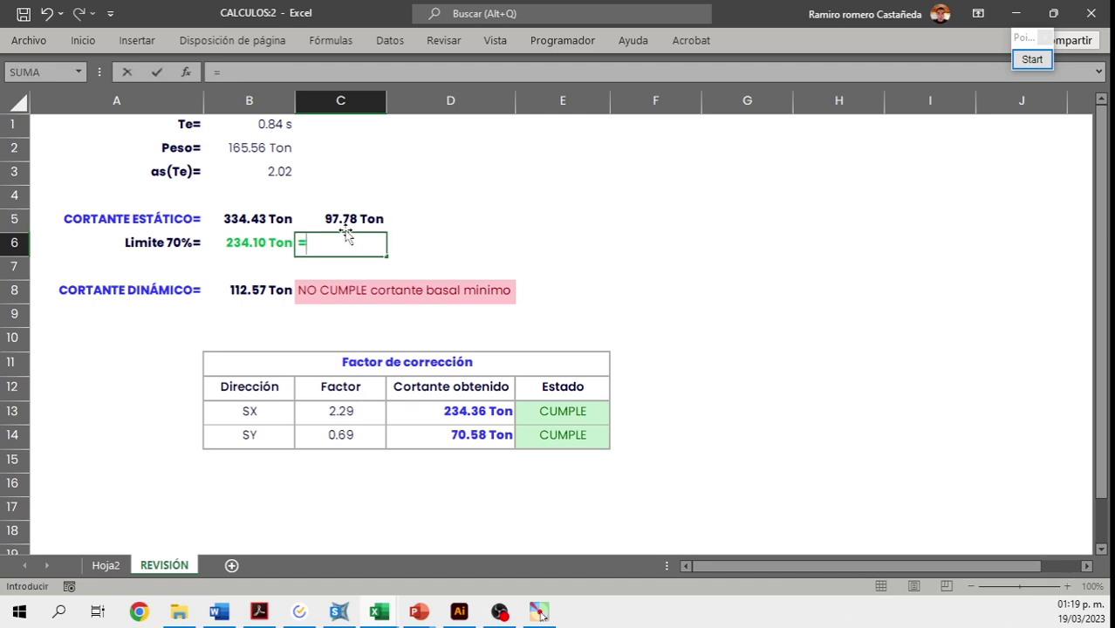
left_click(346, 224)
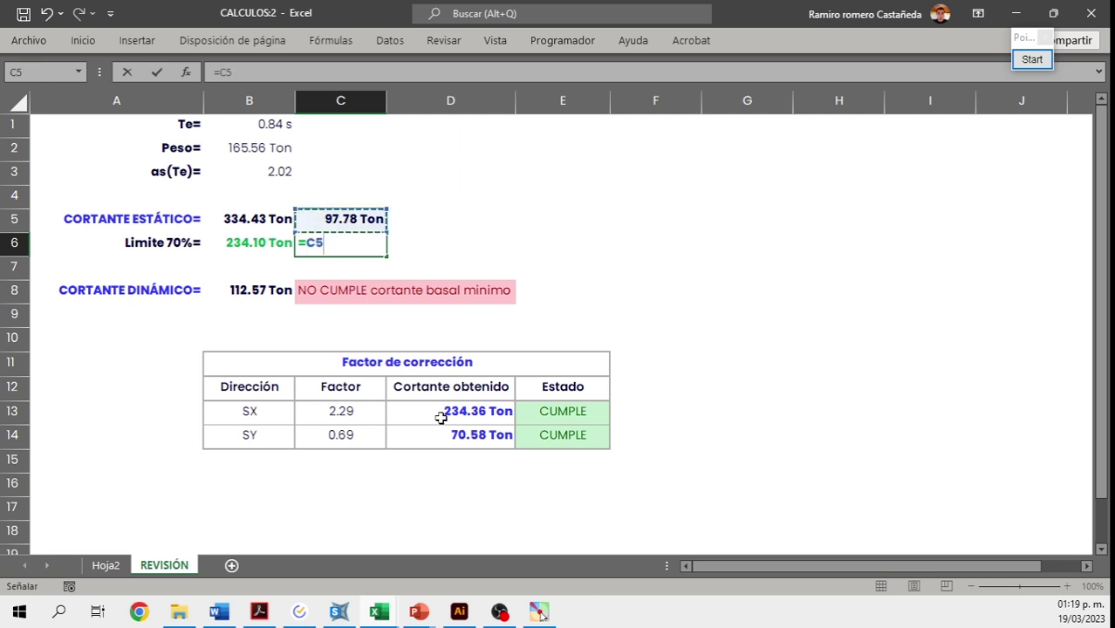
type("0")
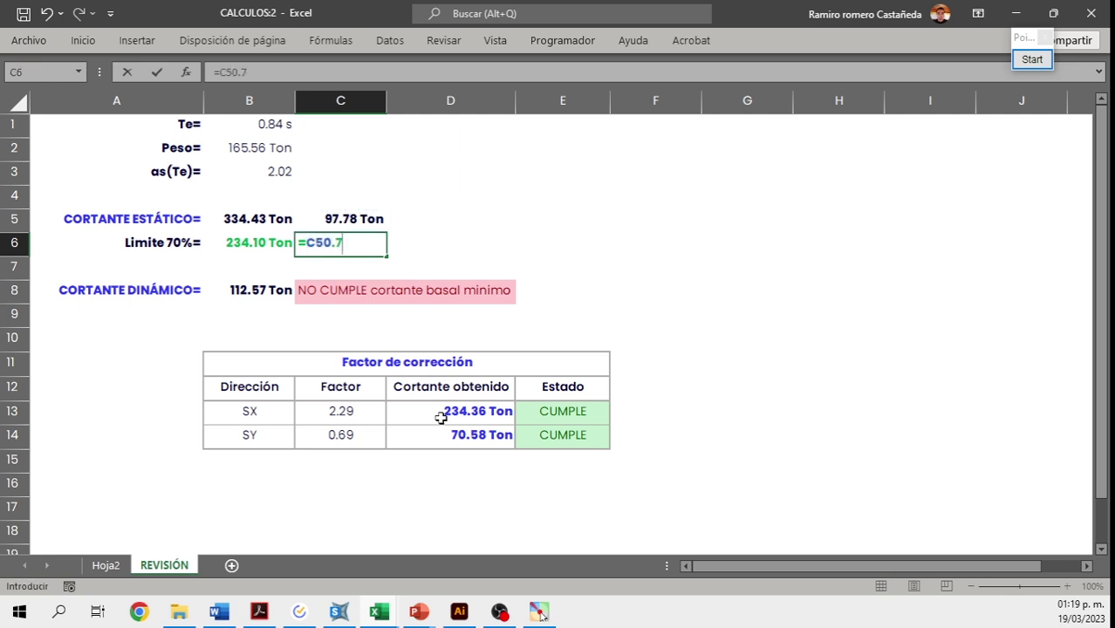
key("BackSpace")
type("*0.7")
key("Return")
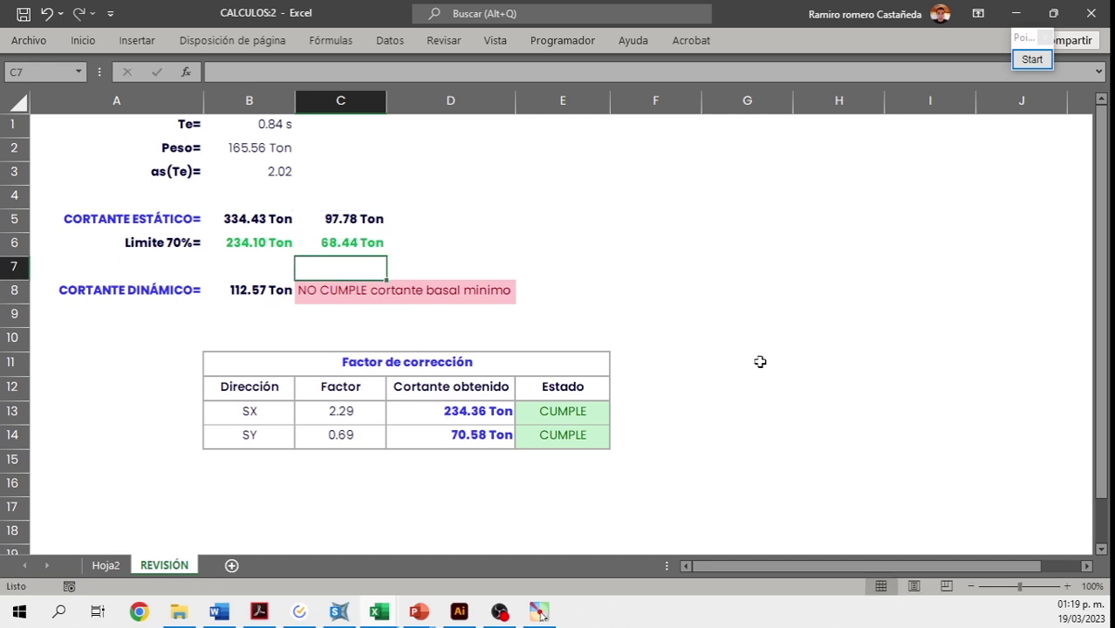
left_click(356, 242)
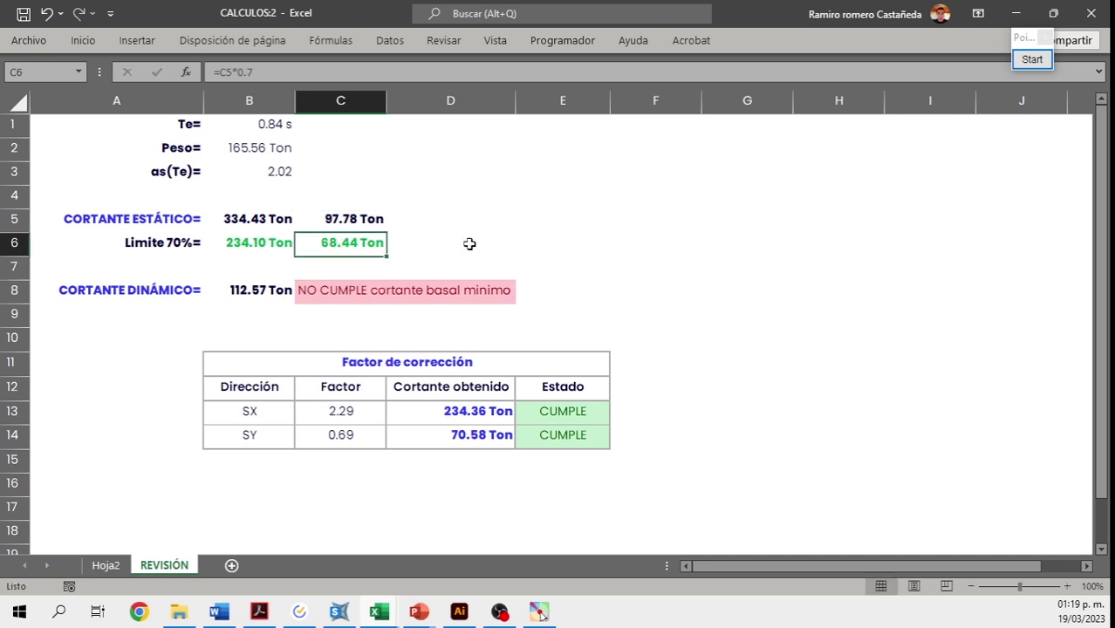
left_click(461, 433)
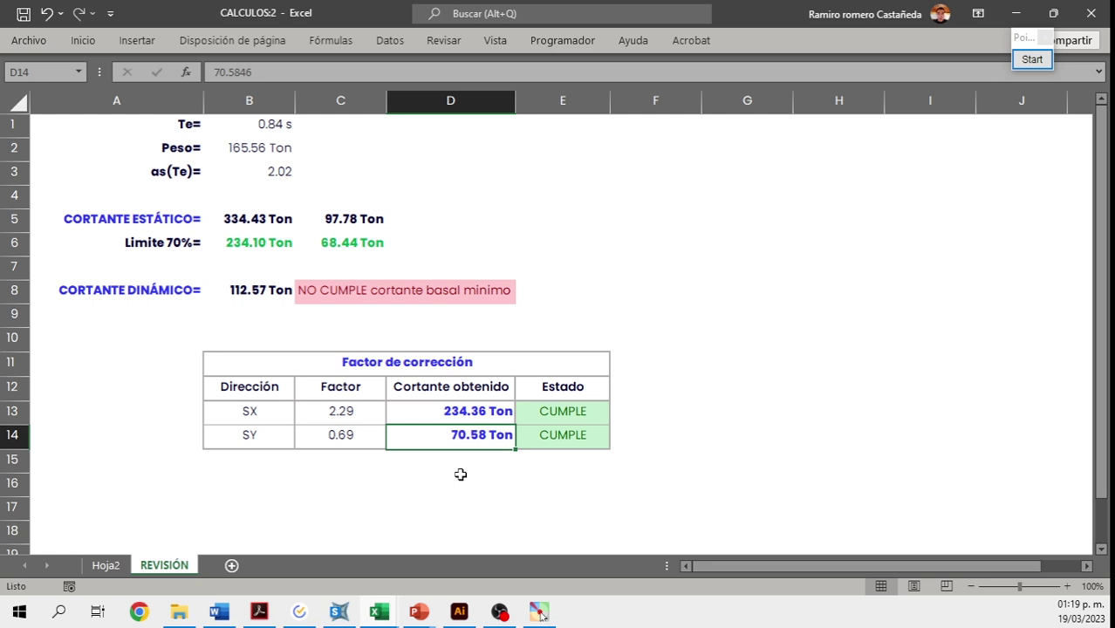
left_click(520, 148)
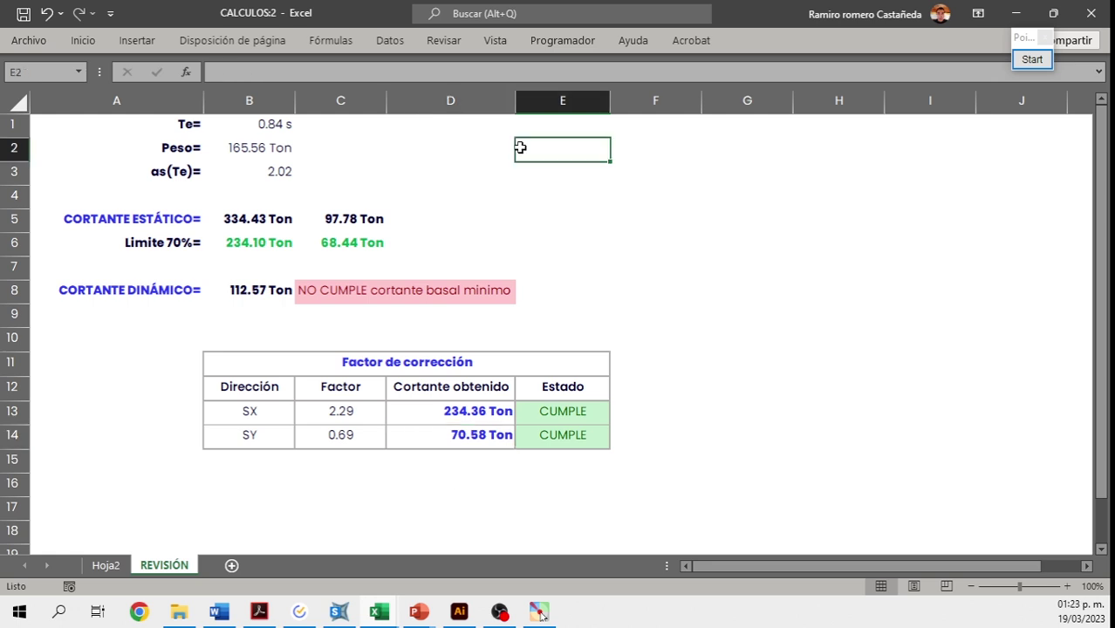